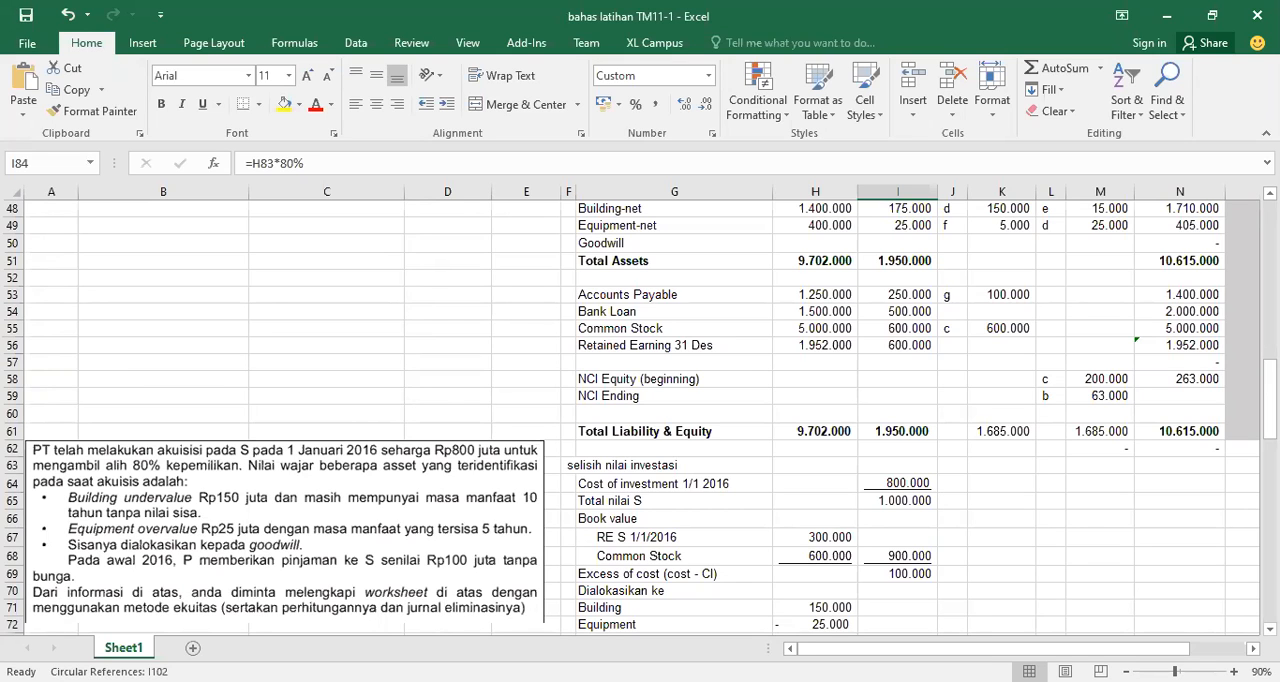
# Review the acquisition case text and the consolidation worksheet for P and S, from the income accounts down to the investment difference calculation
pyautogui.moveTo(1268, 365); pyautogui.dragTo(1268, 382)
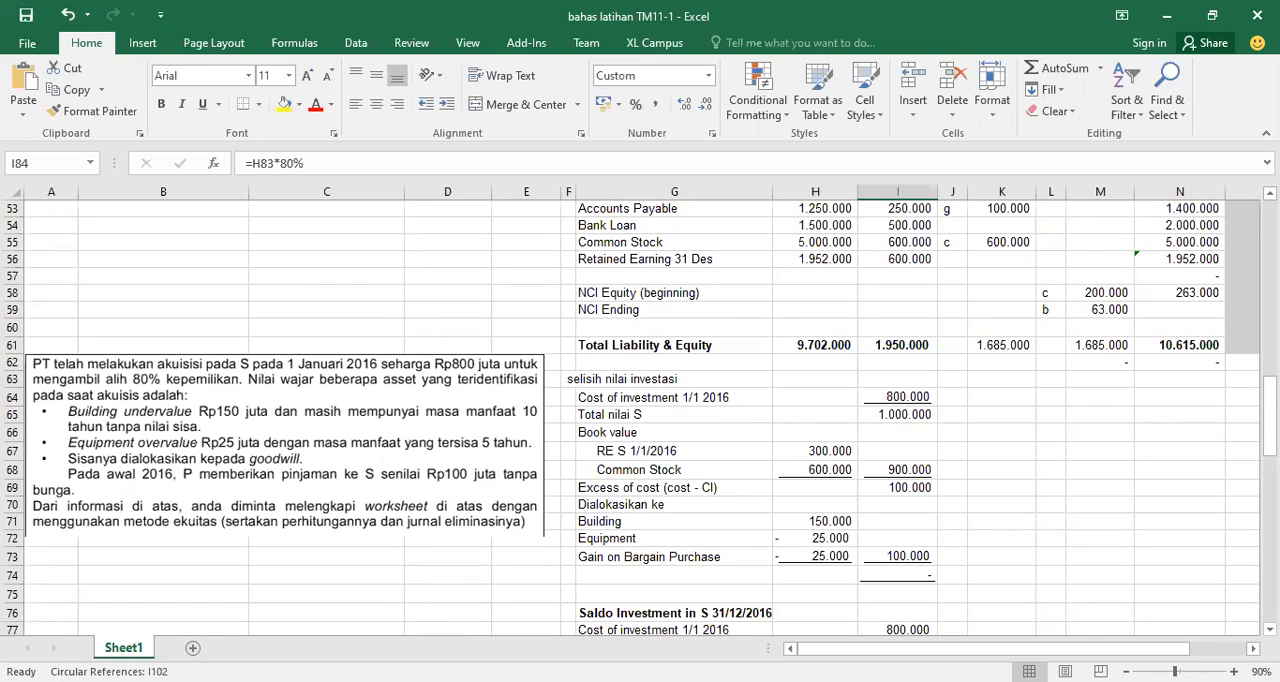
pyautogui.moveTo(1270, 400); pyautogui.dragTo(1270, 252)
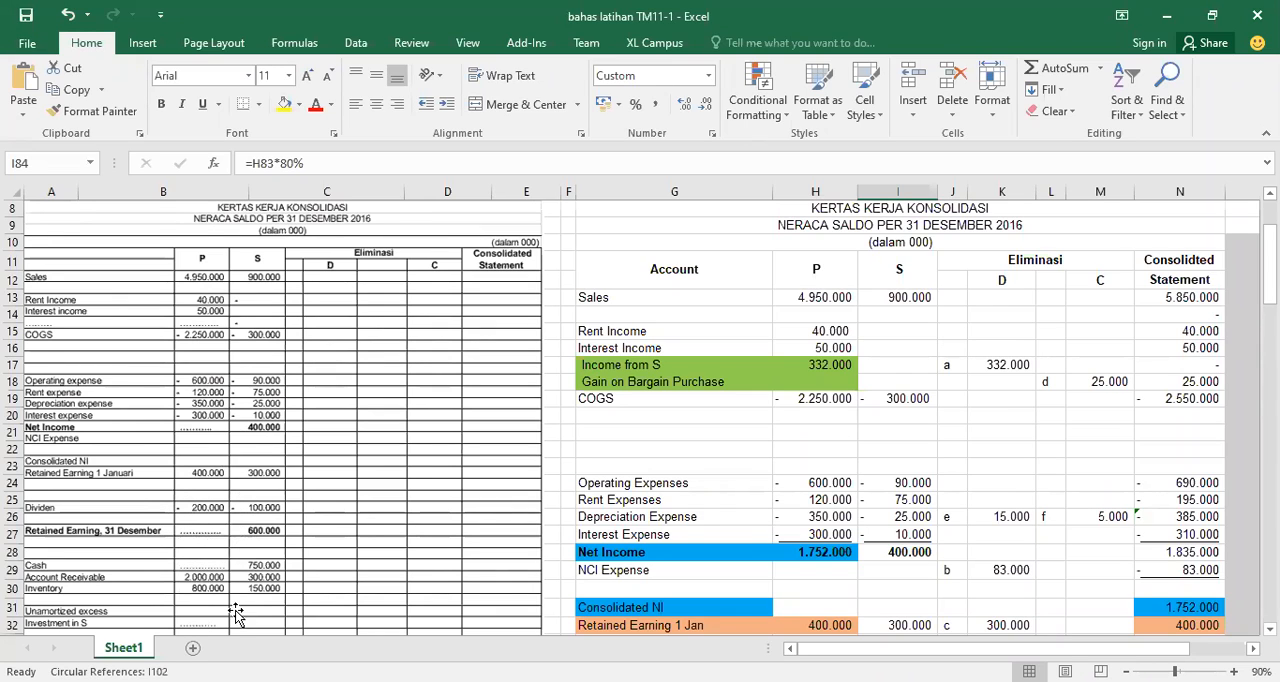
pyautogui.moveTo(1269, 266); pyautogui.dragTo(1269, 286)
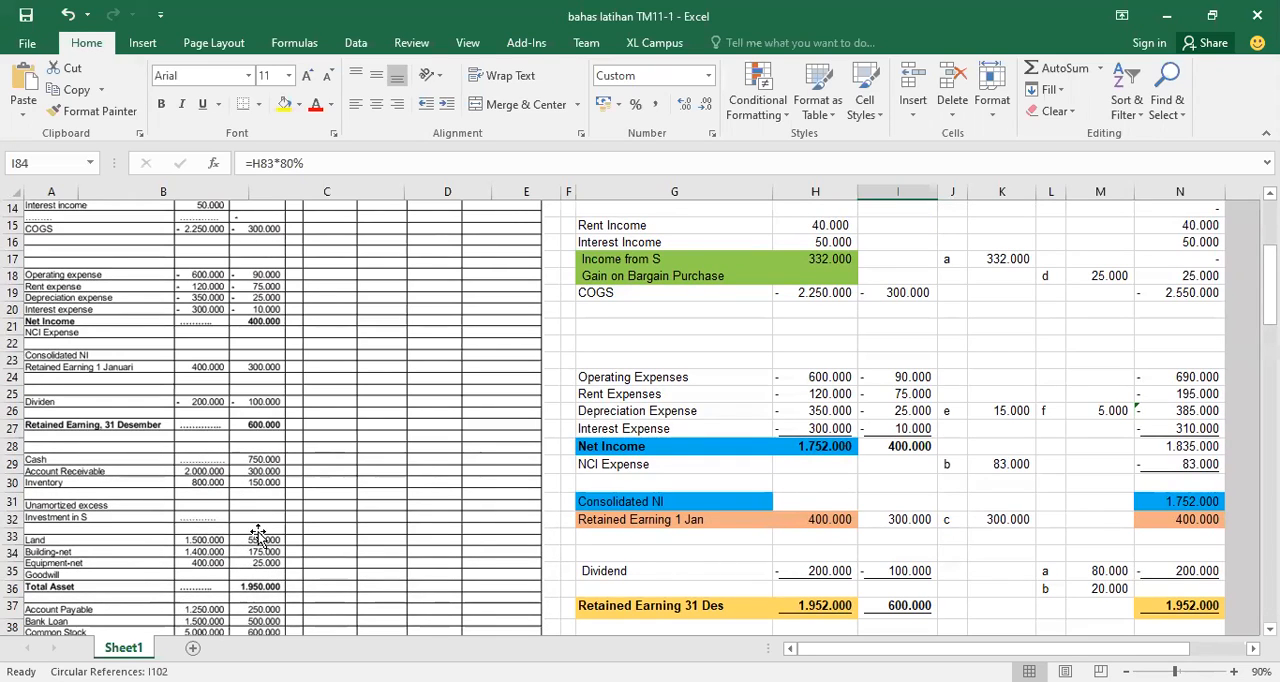
pyautogui.moveTo(1268, 290); pyautogui.dragTo(1268, 310)
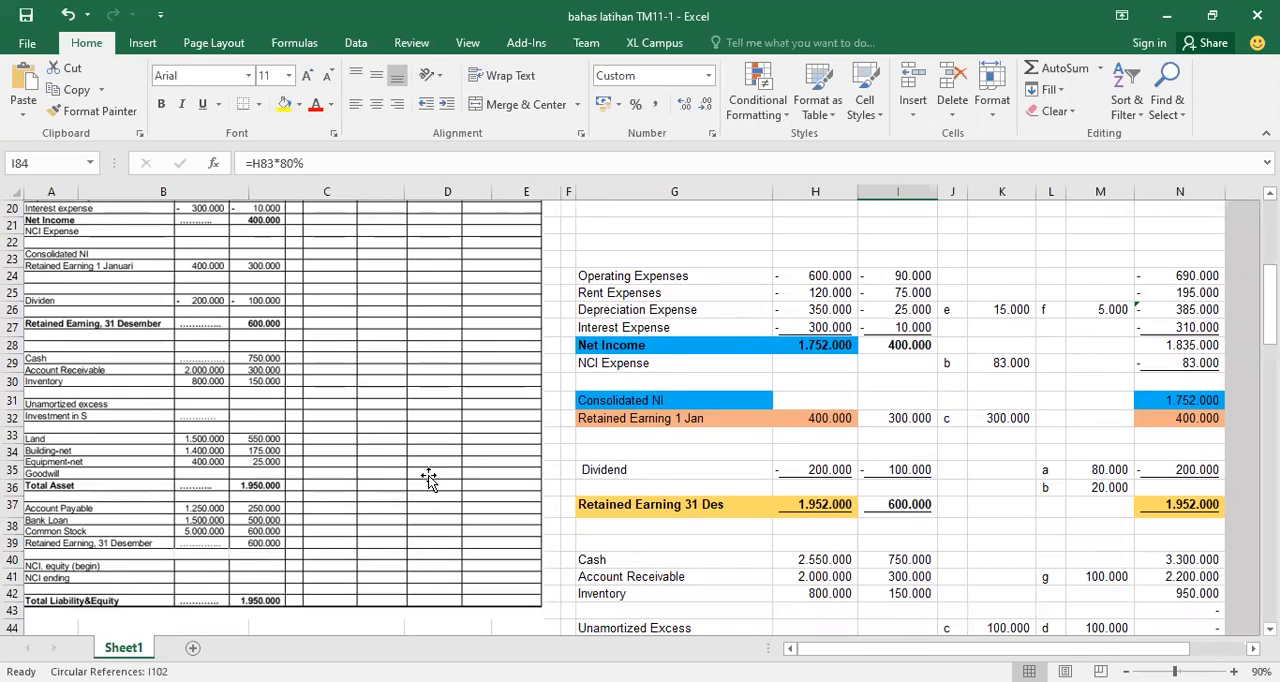
pyautogui.moveTo(1269, 305); pyautogui.dragTo(1269, 430)
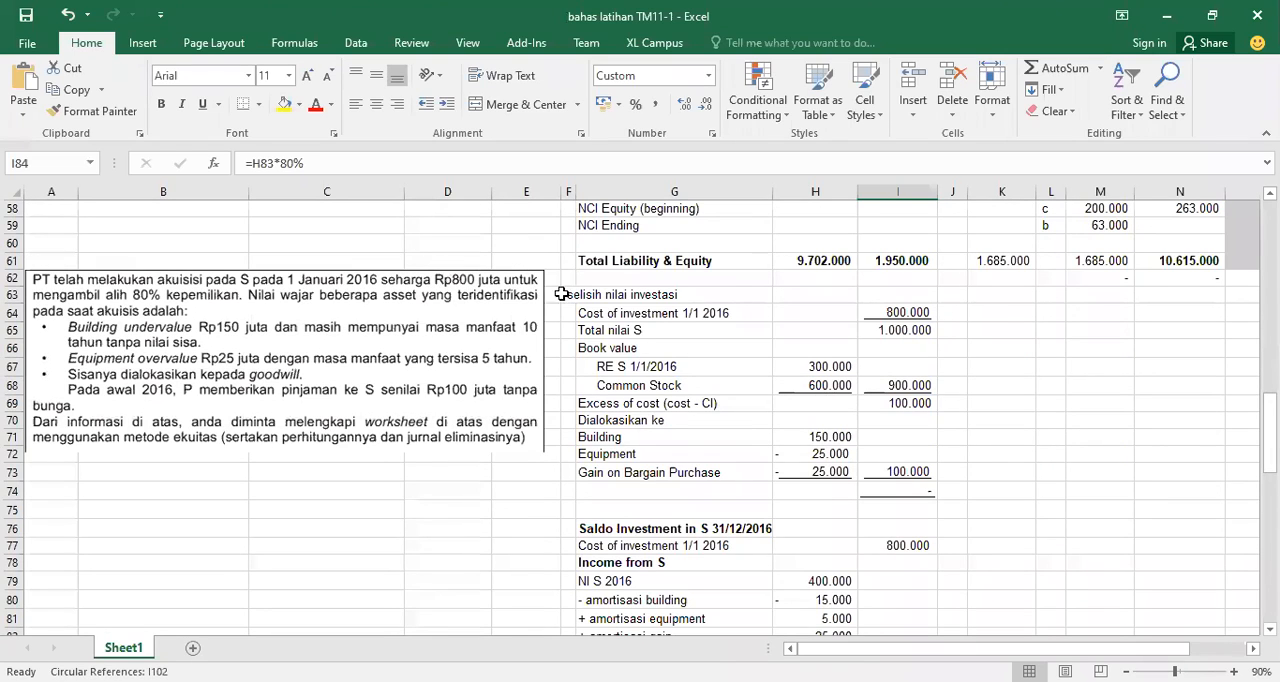
# Examine the cost of investment at 1/1 2016 and the formula for the total value of S in the investment difference section
pyautogui.click(610, 318)
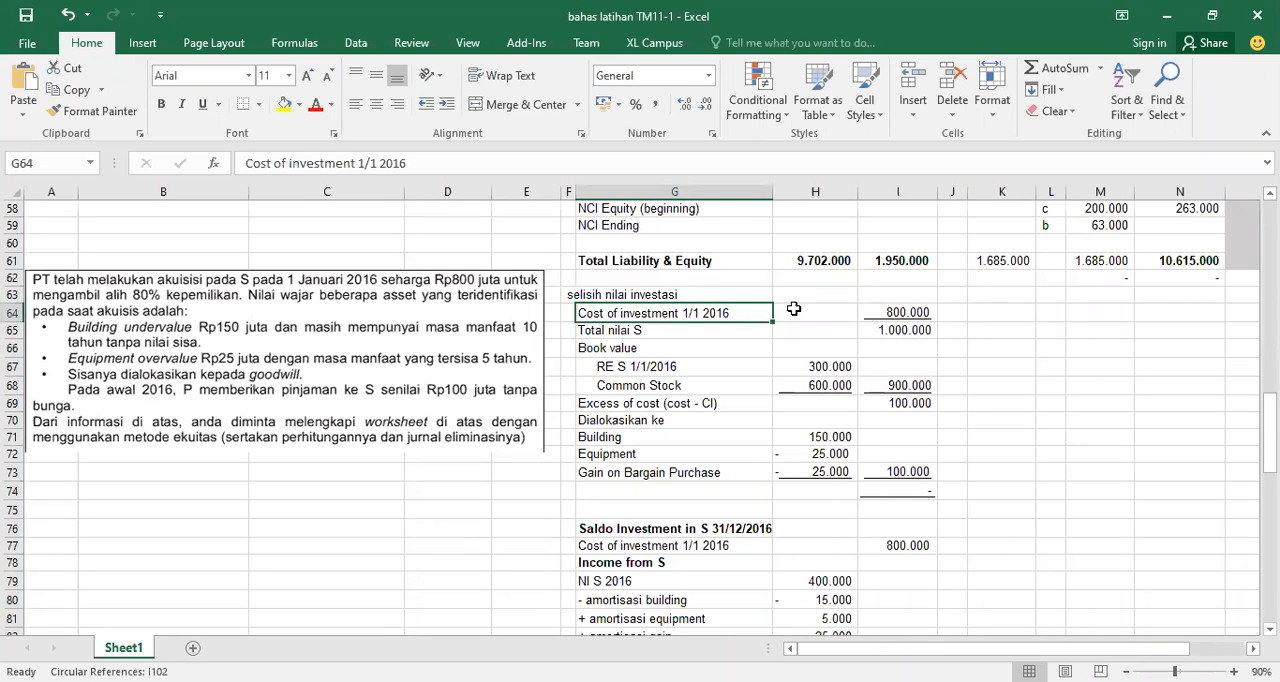
pyautogui.click(892, 306)
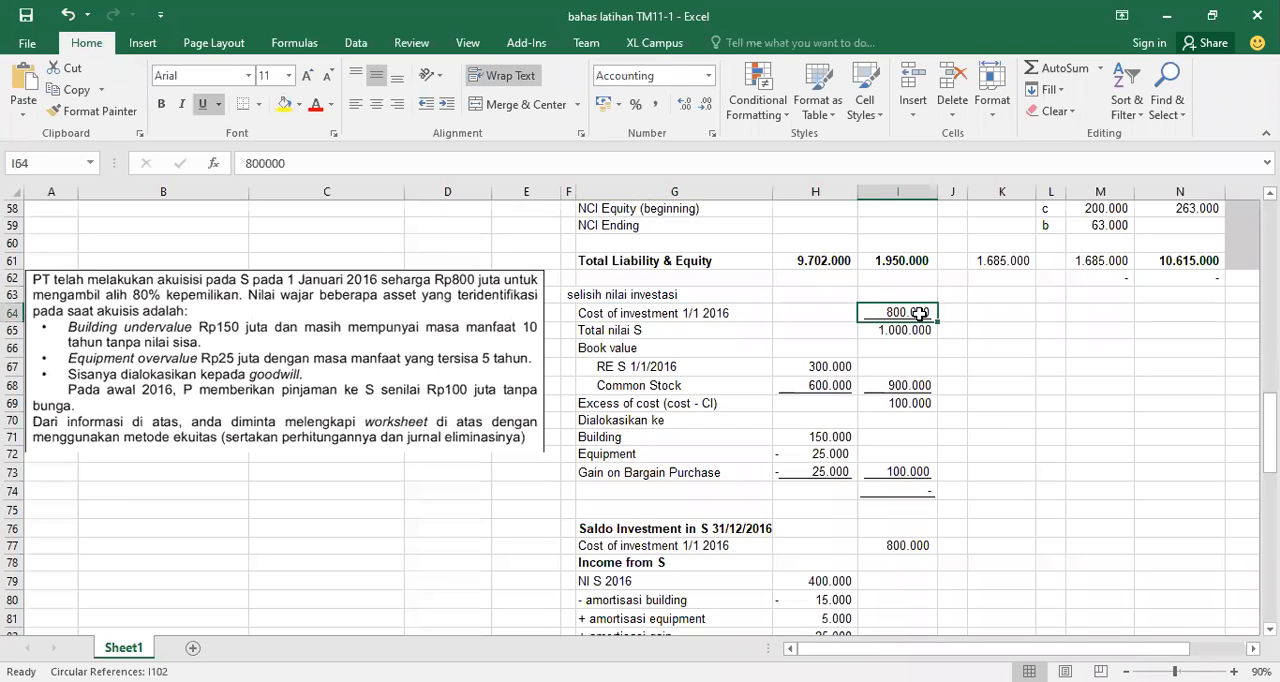
pyautogui.click(720, 326)
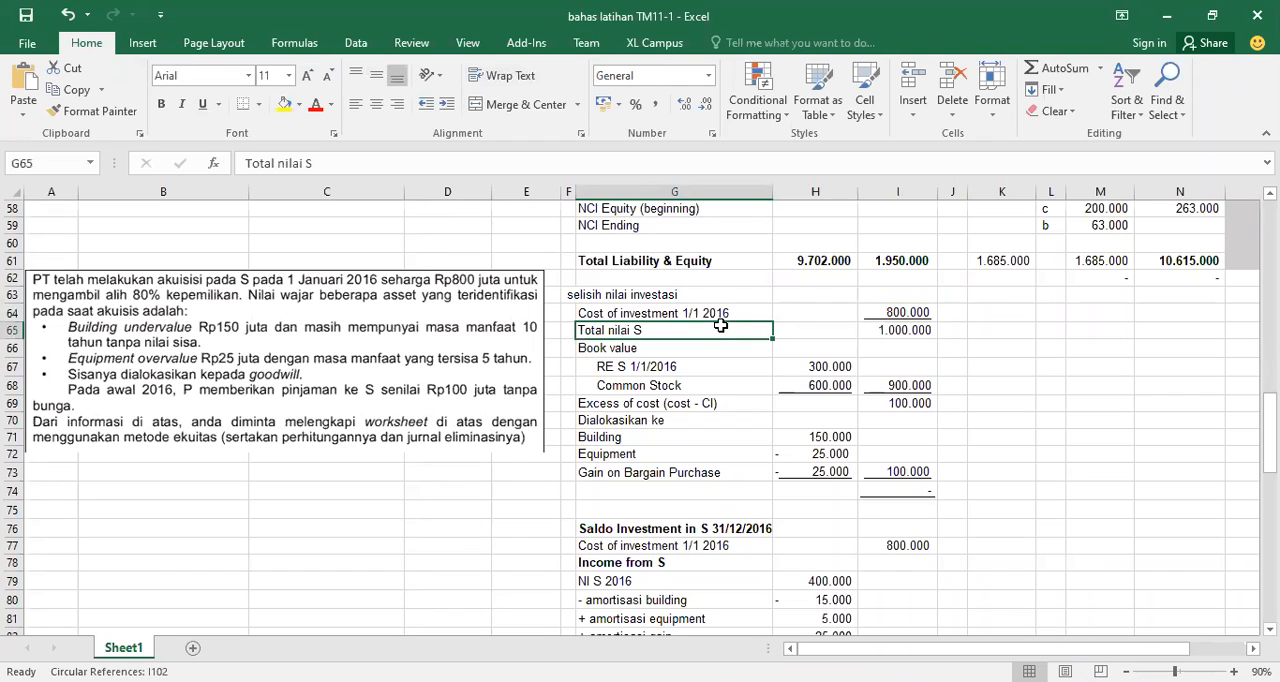
pyautogui.click(900, 311)
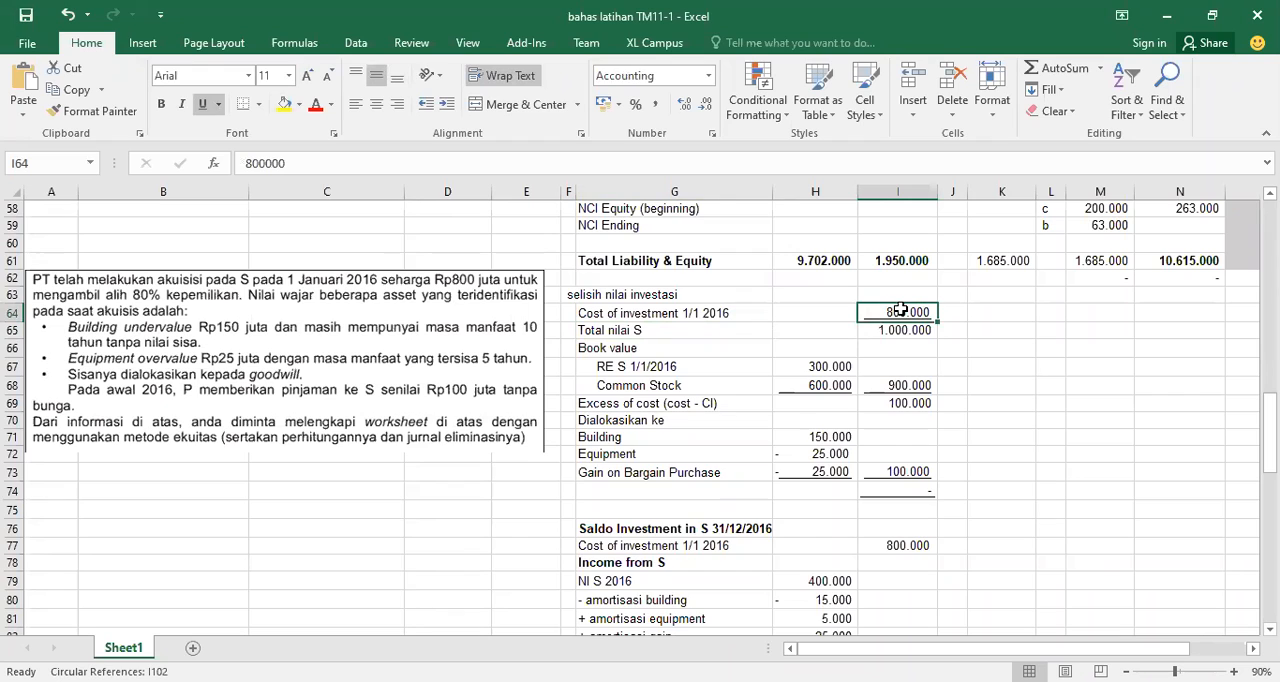
pyautogui.click(704, 333)
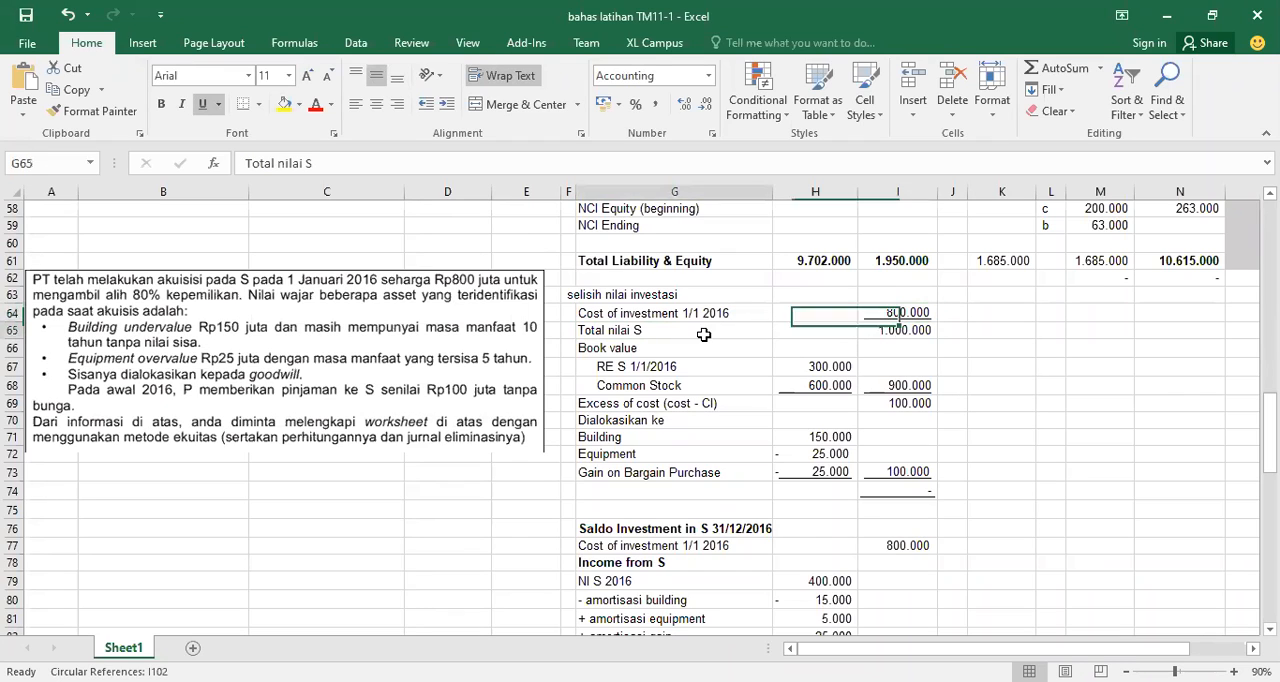
pyautogui.click(873, 329)
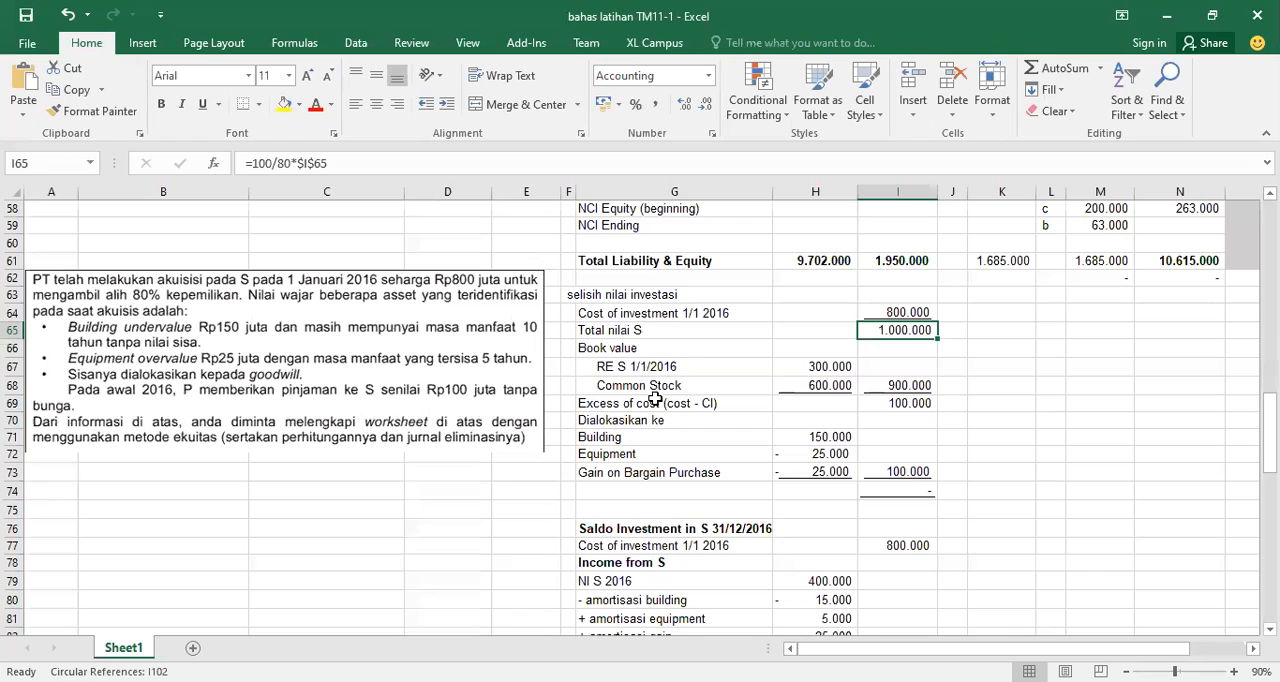
# Trace the book value of S from its beginning retained earnings and common stock in the worksheet, and inspect the excess of cost
pyautogui.click(632, 385)
pyautogui.click(636, 368)
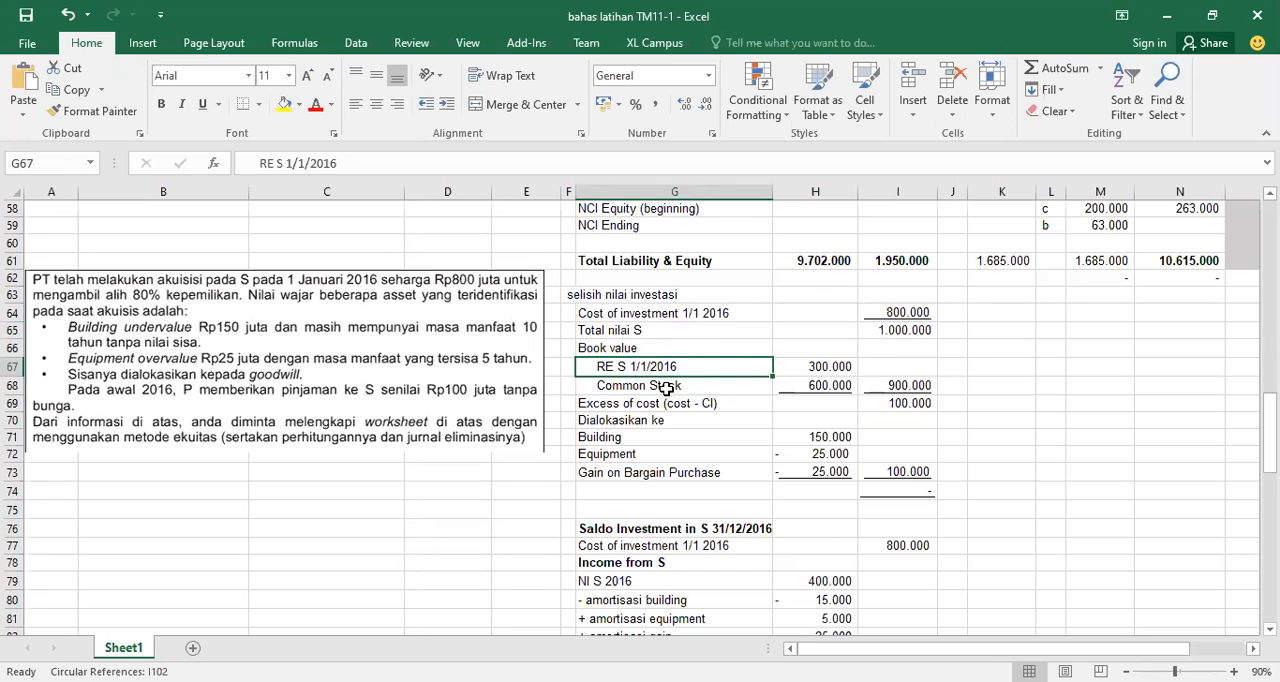
pyautogui.click(815, 366)
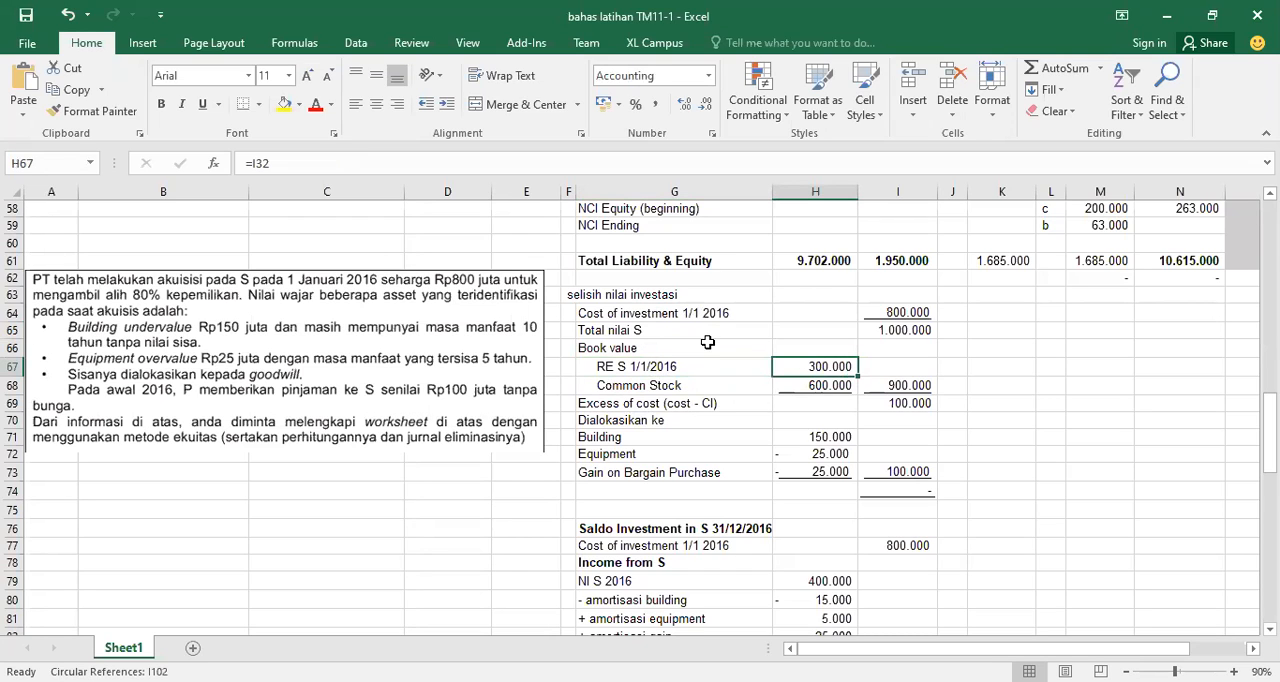
pyautogui.moveTo(1269, 450); pyautogui.dragTo(1269, 419)
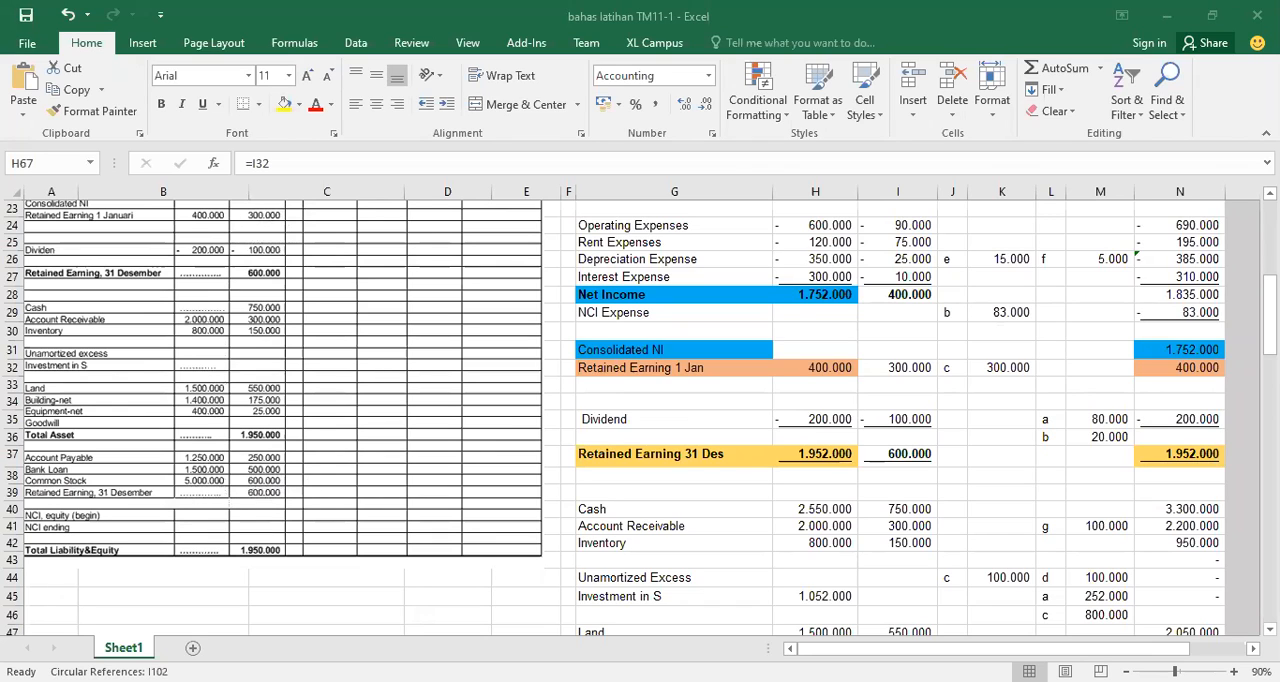
pyautogui.scroll(-8, 640, 417)
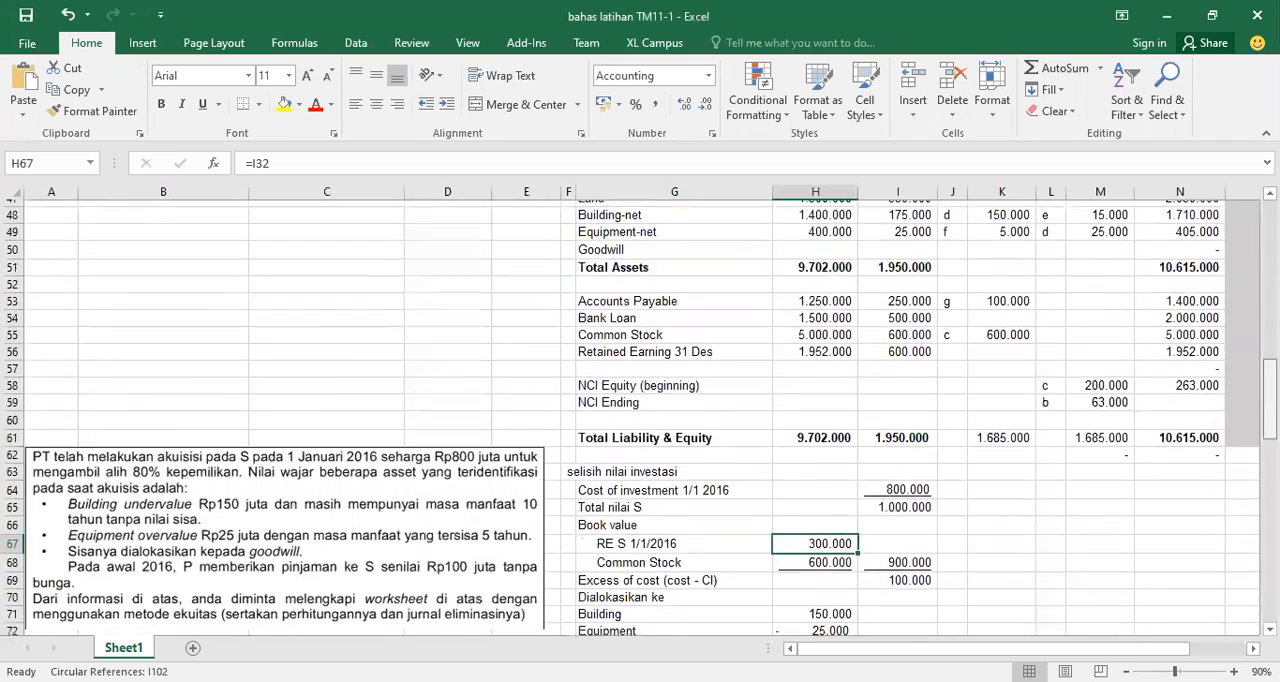
pyautogui.scroll(-3, 906, 400)
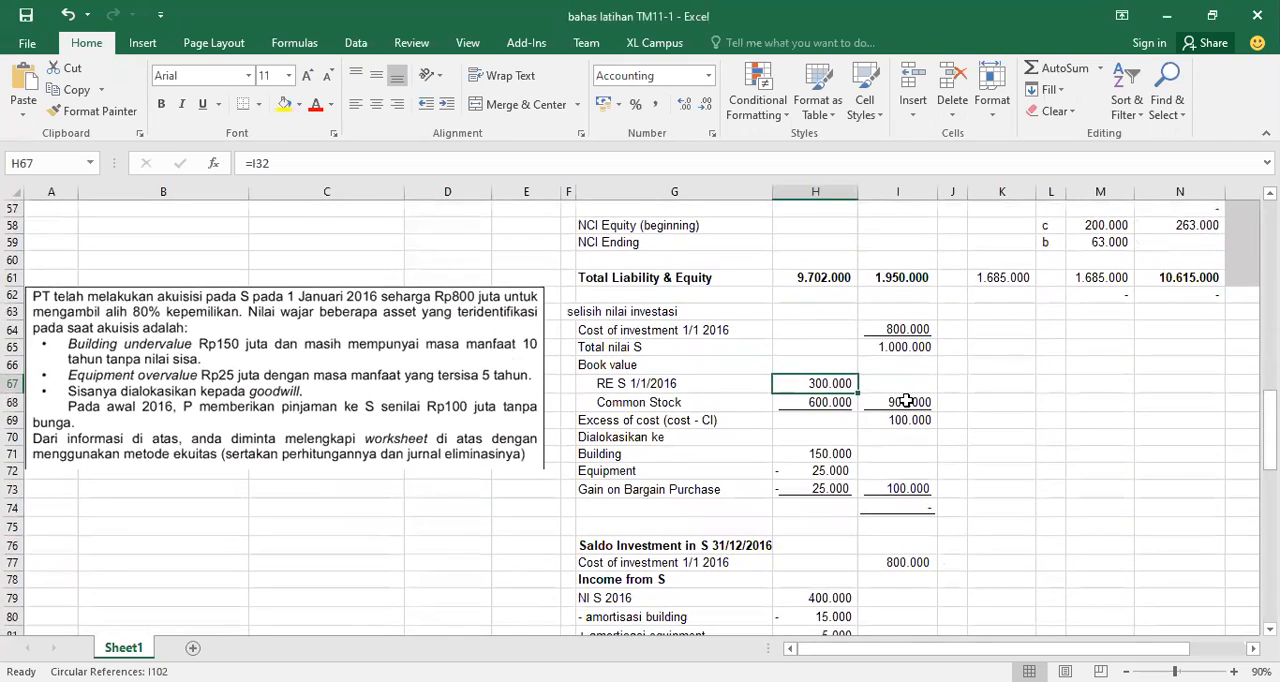
pyautogui.click(906, 400)
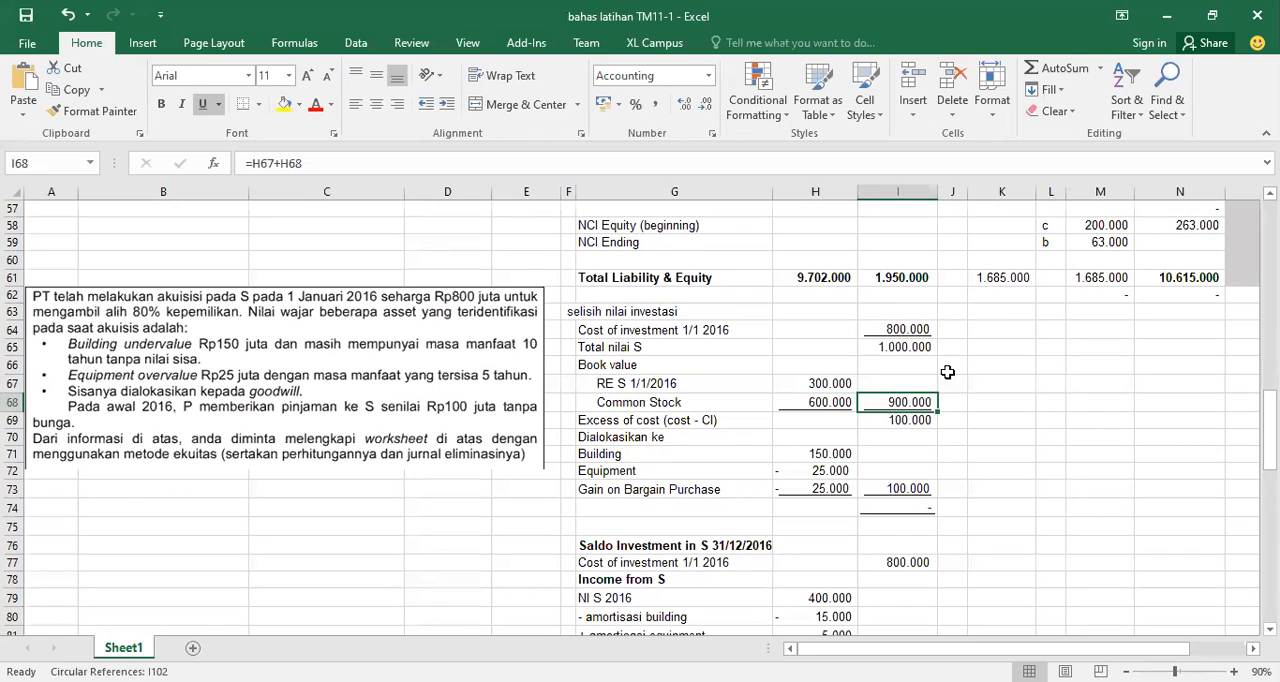
pyautogui.click(891, 420)
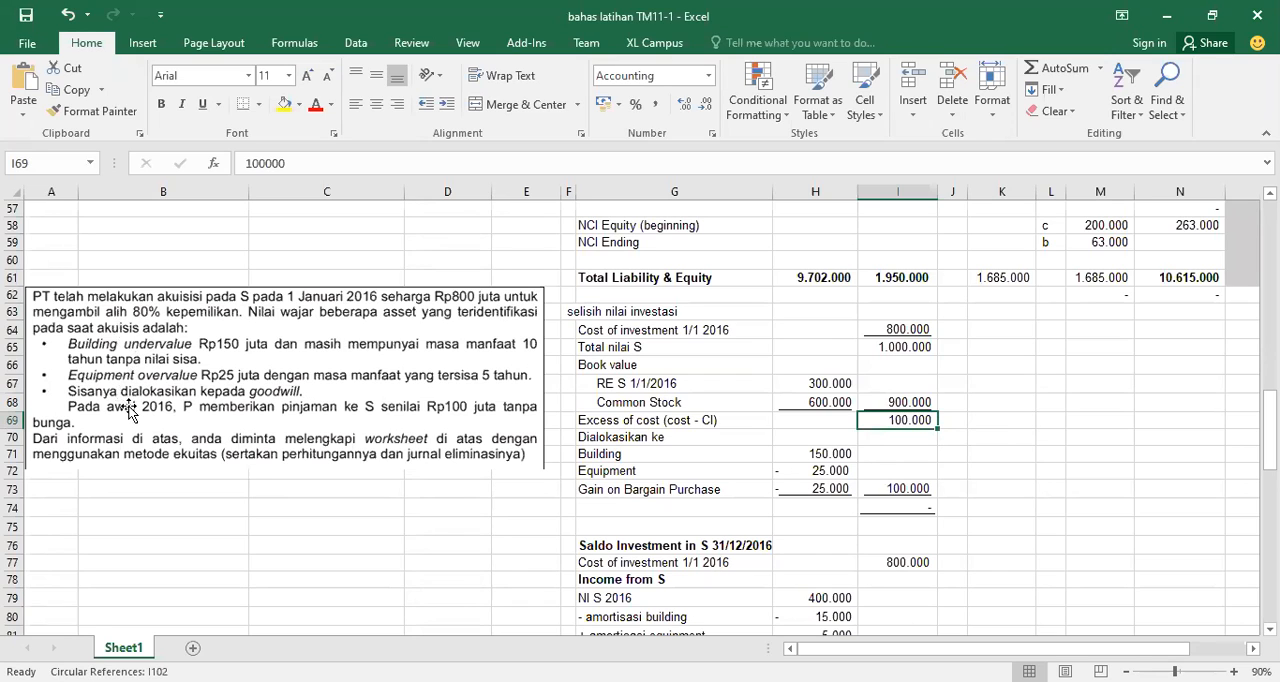
# Check the allocation of the excess to building, equipment and gain on bargain purchase against the case text
pyautogui.click(79, 350)
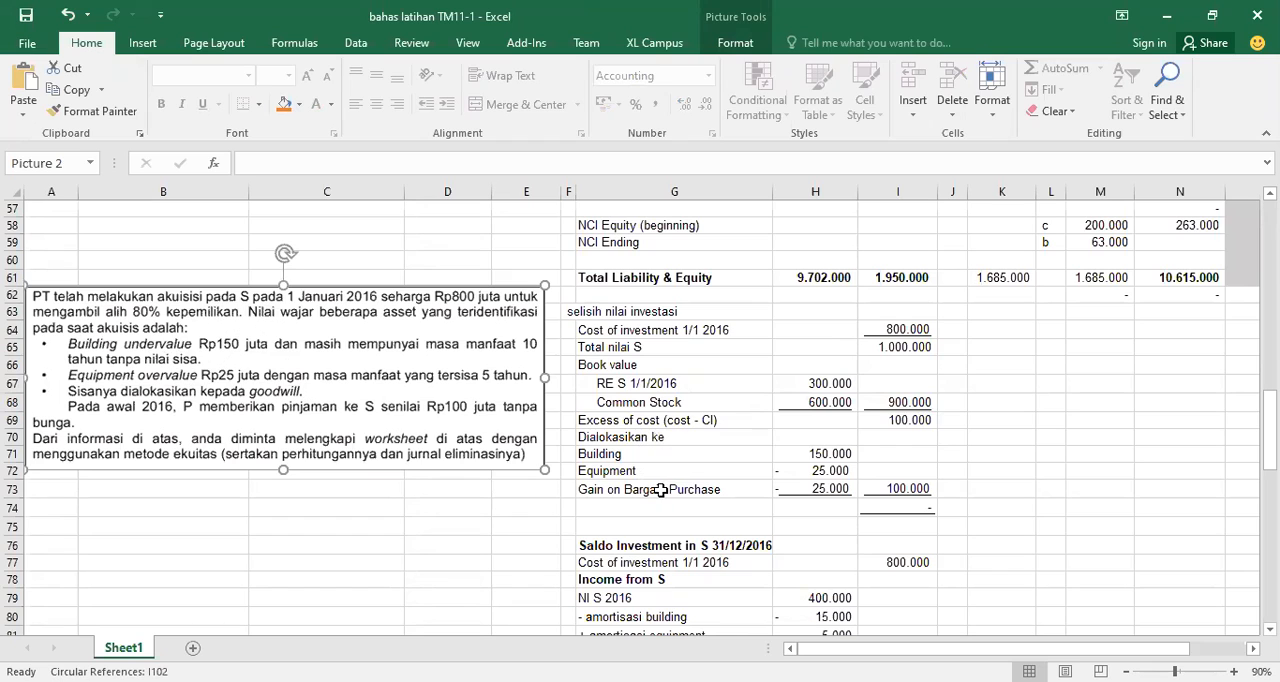
pyautogui.click(670, 453)
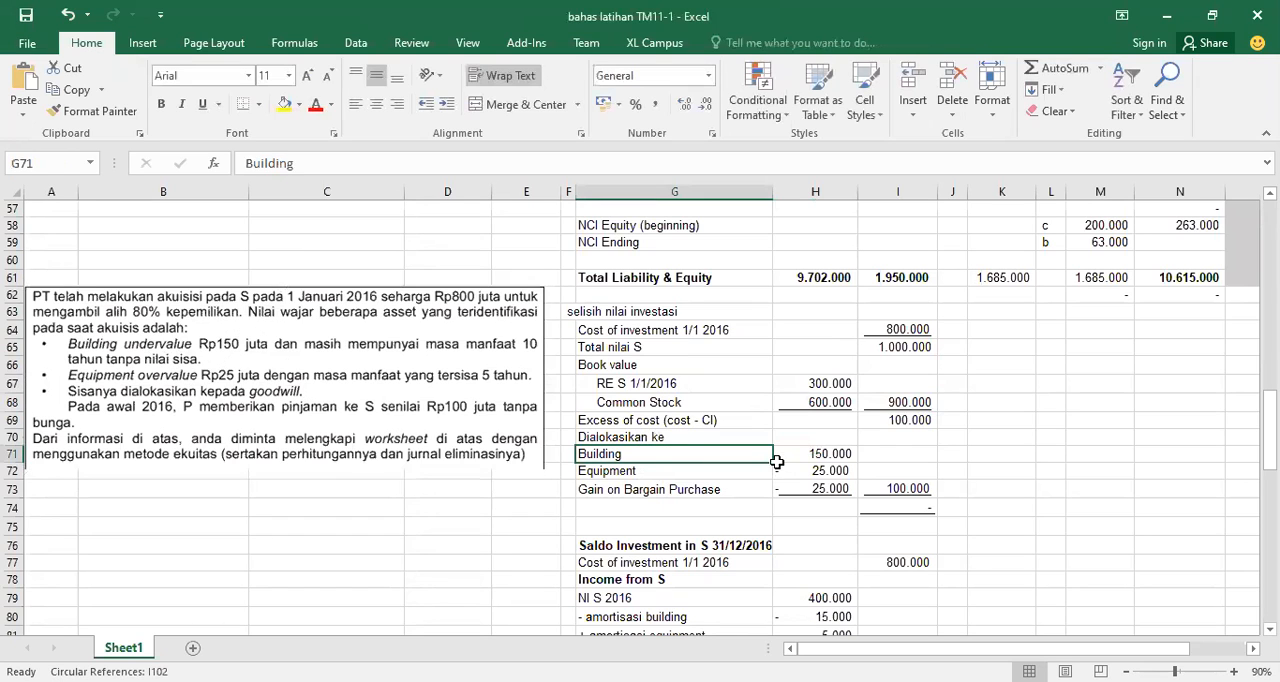
pyautogui.click(810, 453)
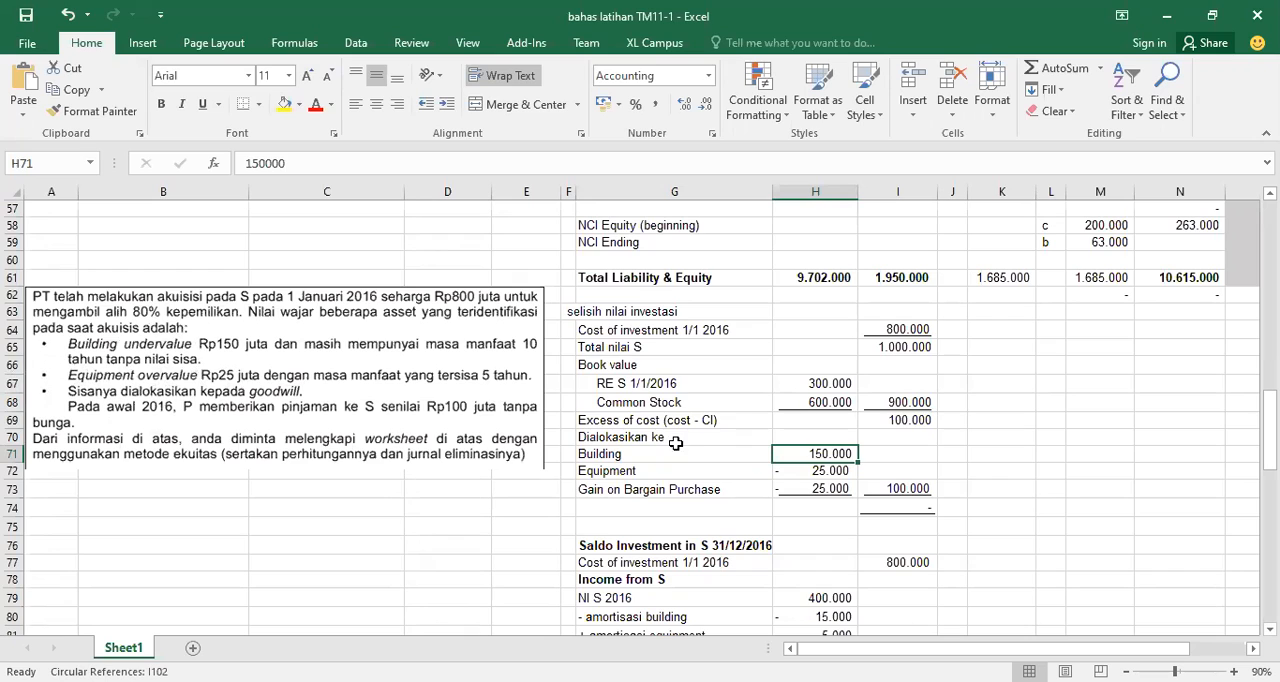
pyautogui.click(820, 474)
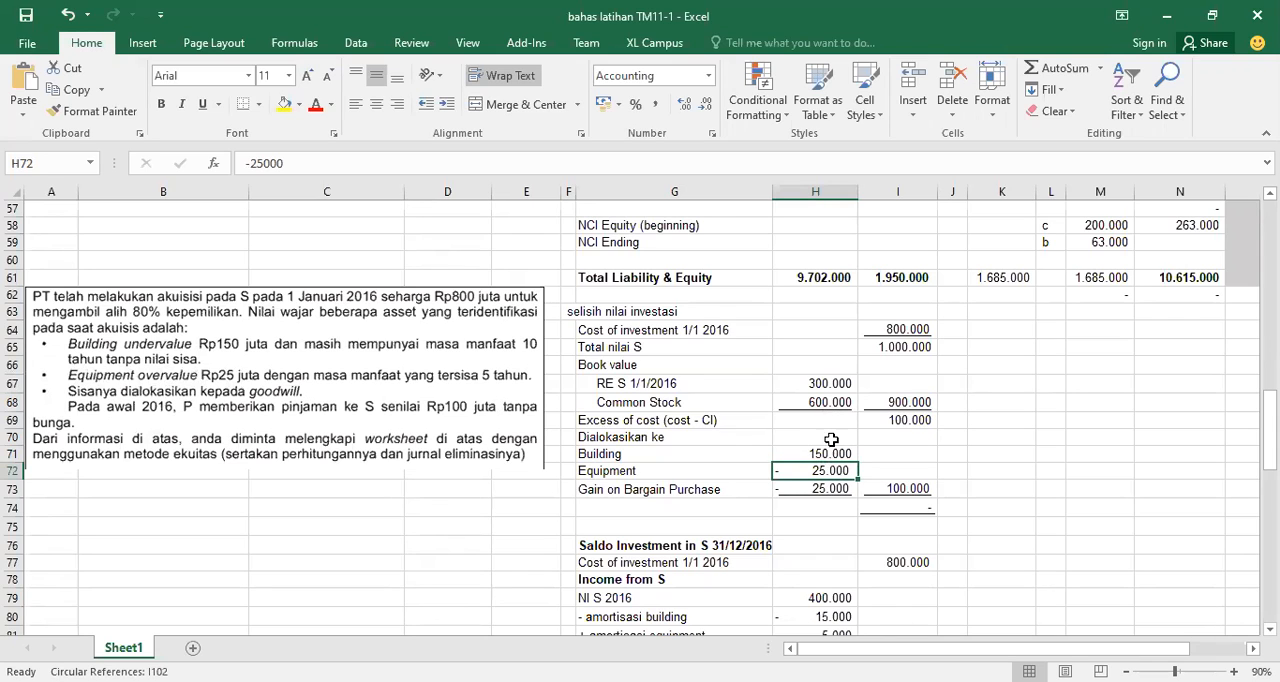
pyautogui.click(813, 453)
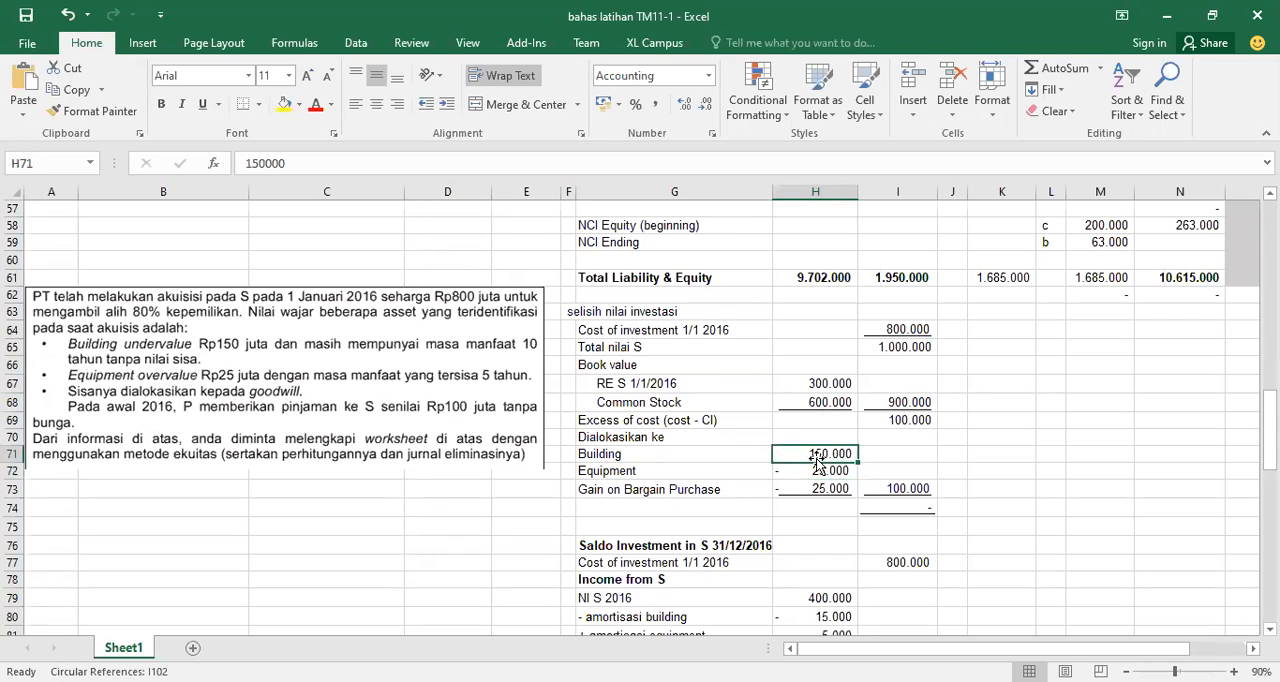
pyautogui.click(831, 471)
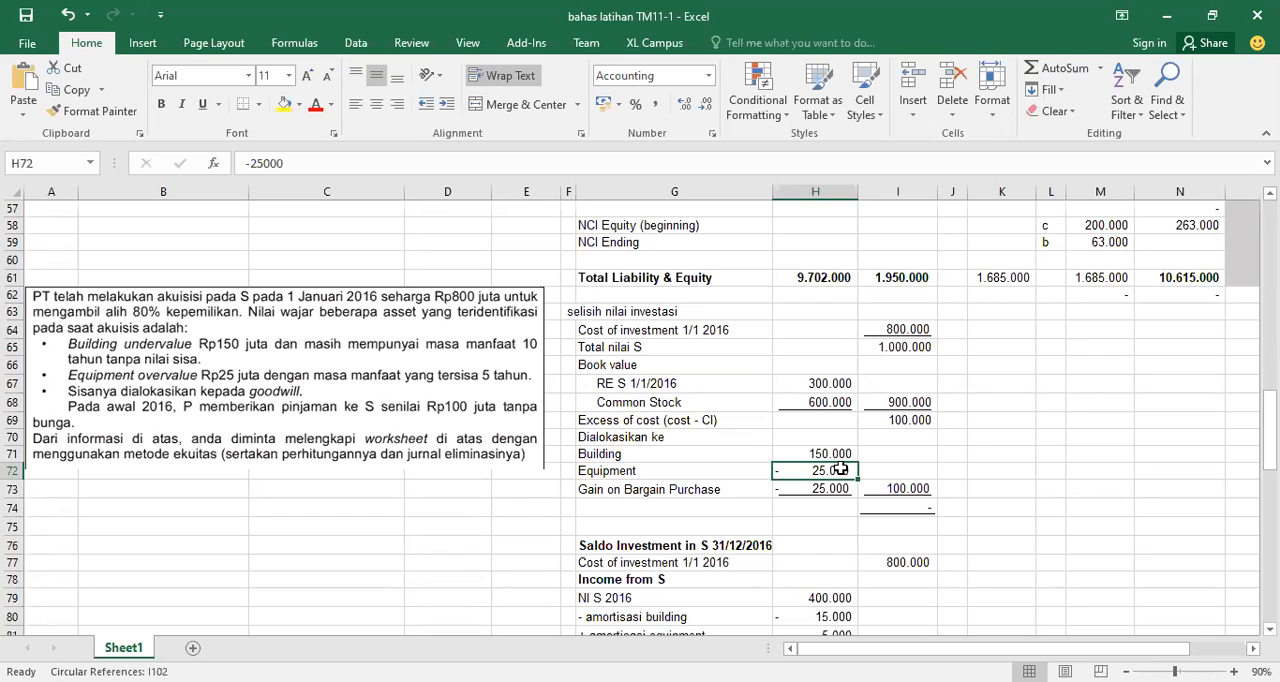
pyautogui.click(903, 421)
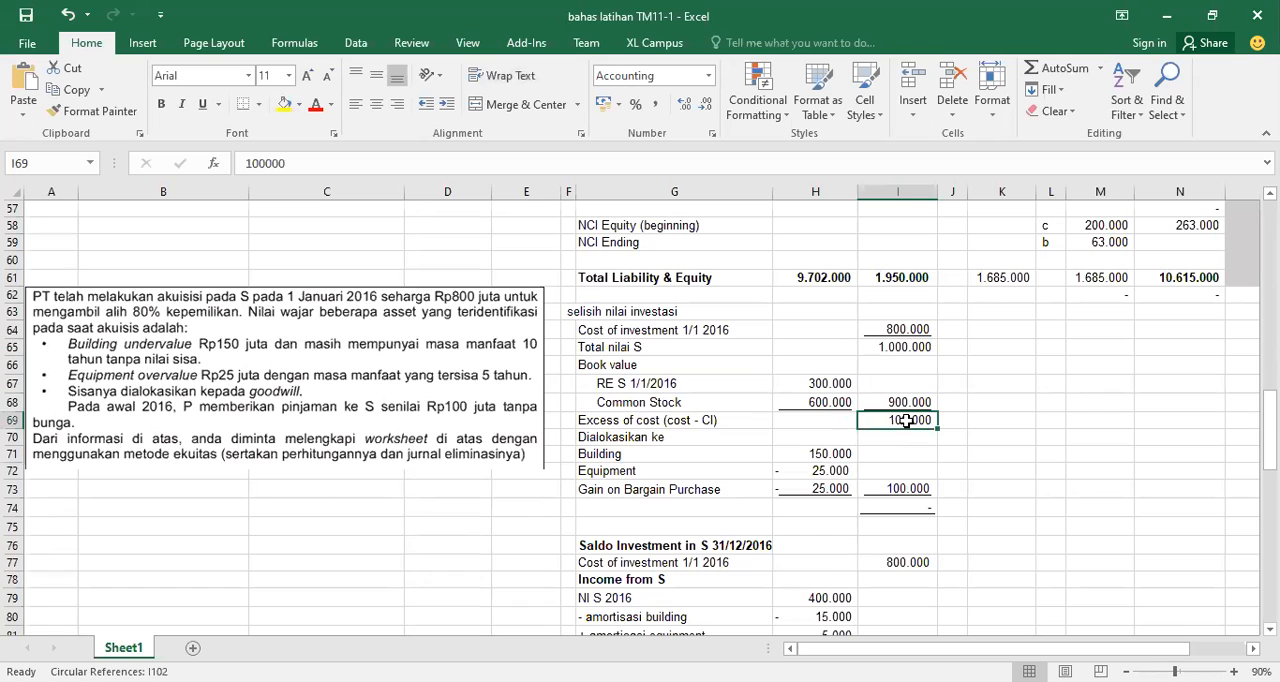
pyautogui.click(788, 491)
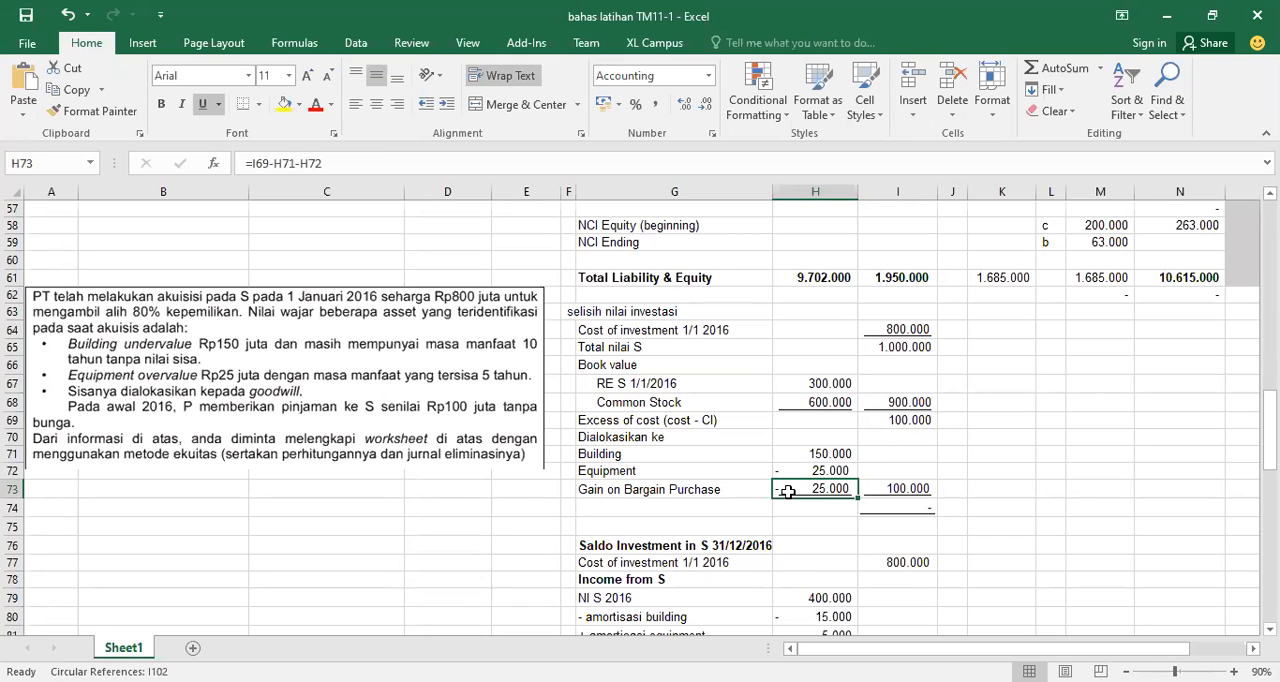
pyautogui.click(690, 500)
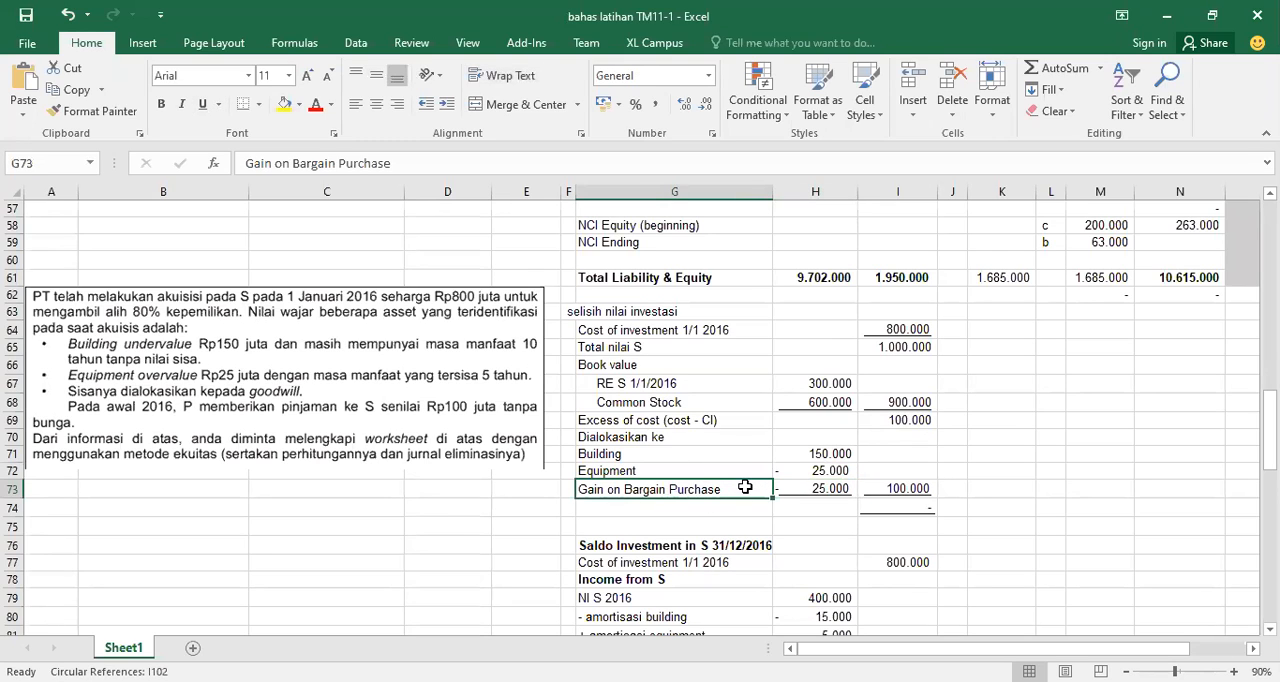
pyautogui.click(818, 488)
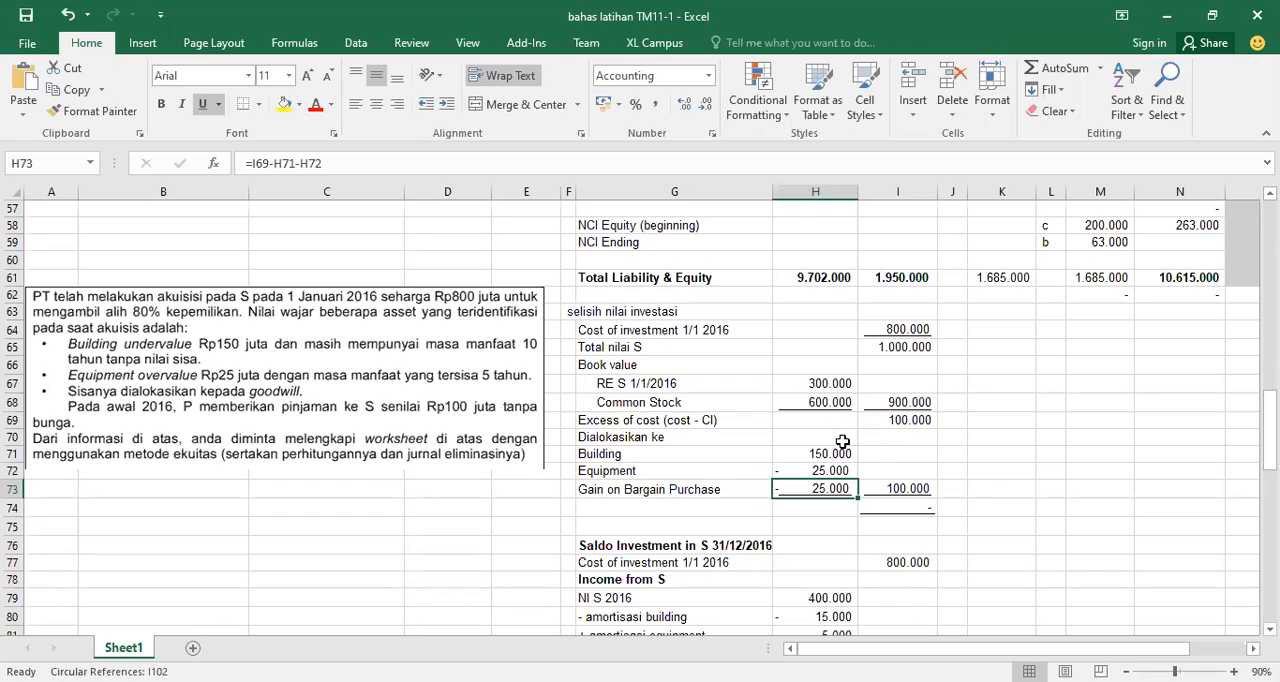
# Compare the cost of investment with the blank Investment in S entry in the source worksheet, and locate the 31/12/2016 investment balance calculation
pyautogui.click(920, 328)
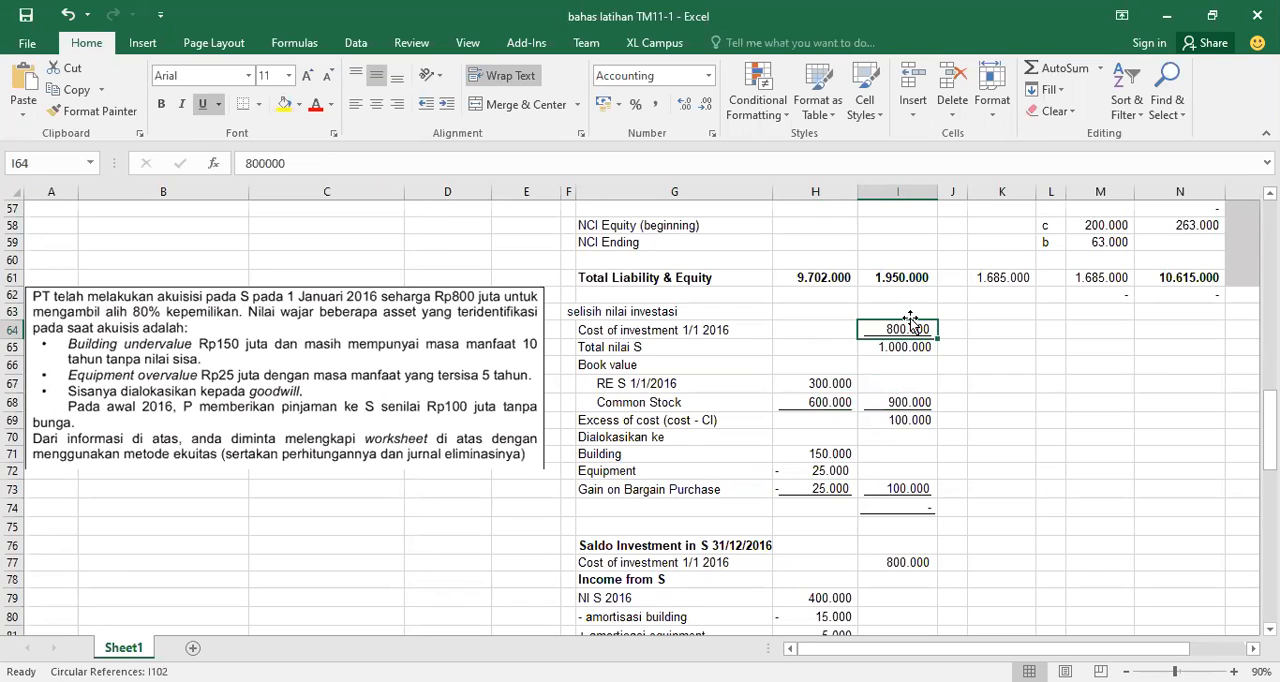
pyautogui.moveTo(1270, 430); pyautogui.dragTo(1270, 303)
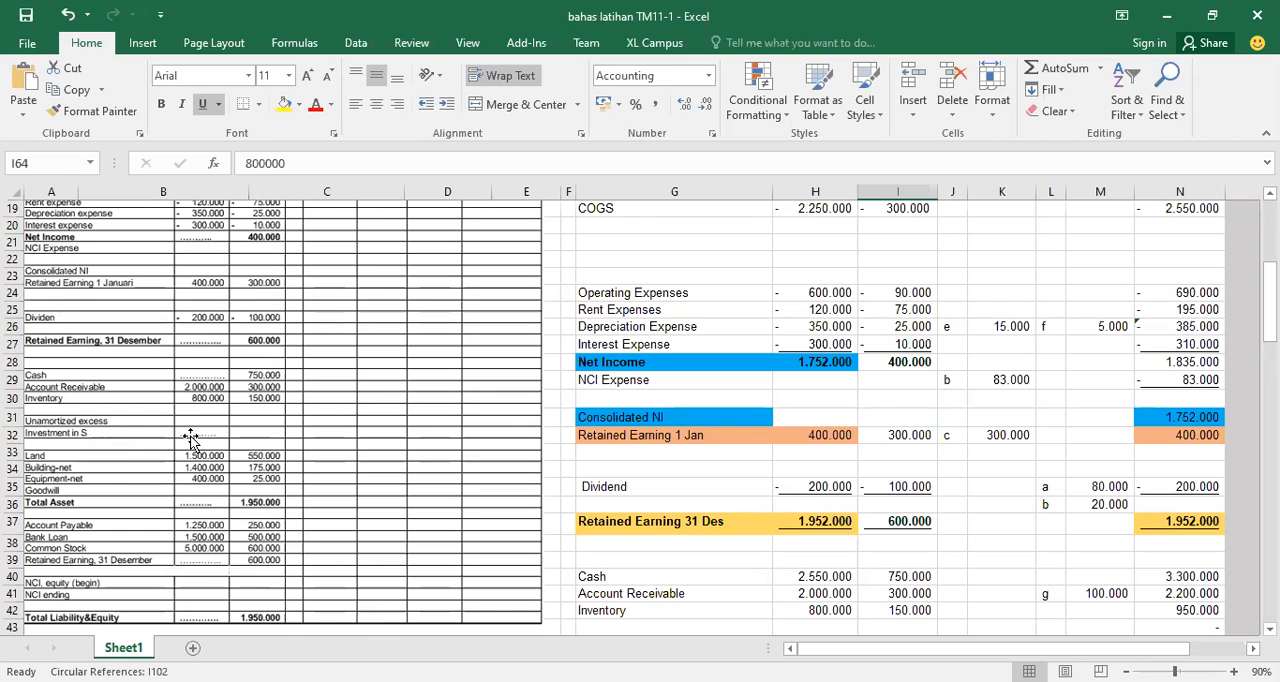
pyautogui.click(190, 440)
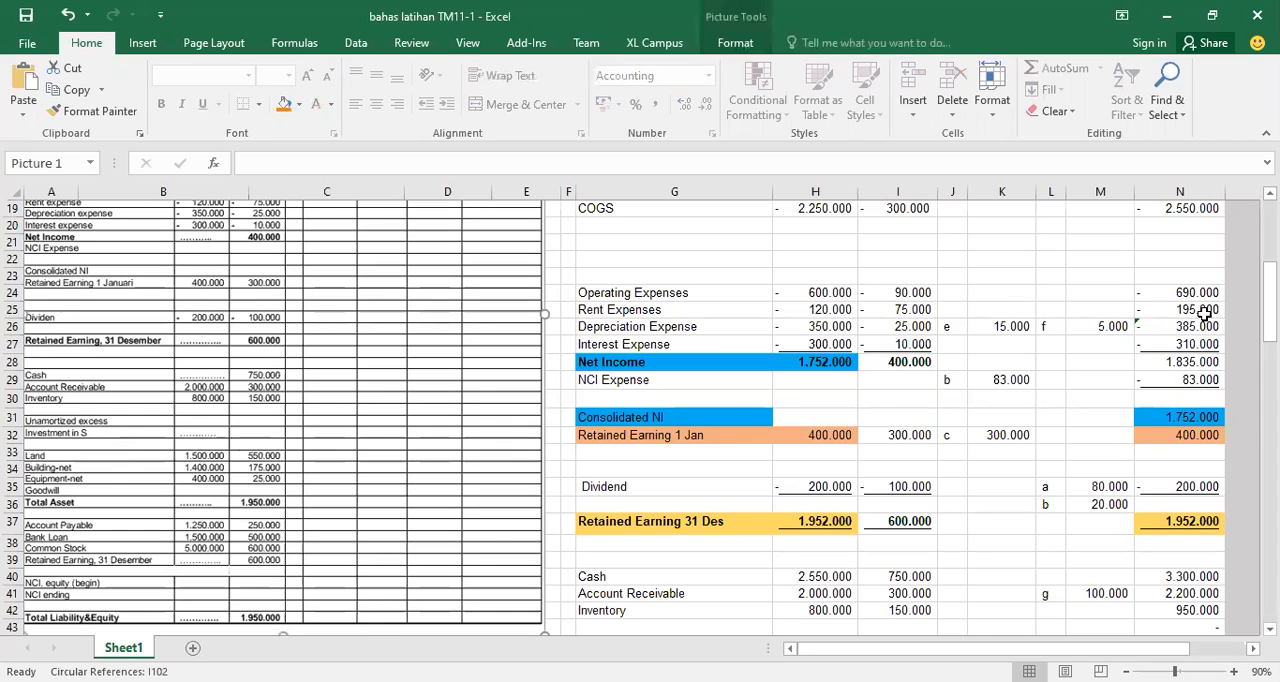
pyautogui.moveTo(1270, 302); pyautogui.dragTo(1270, 462)
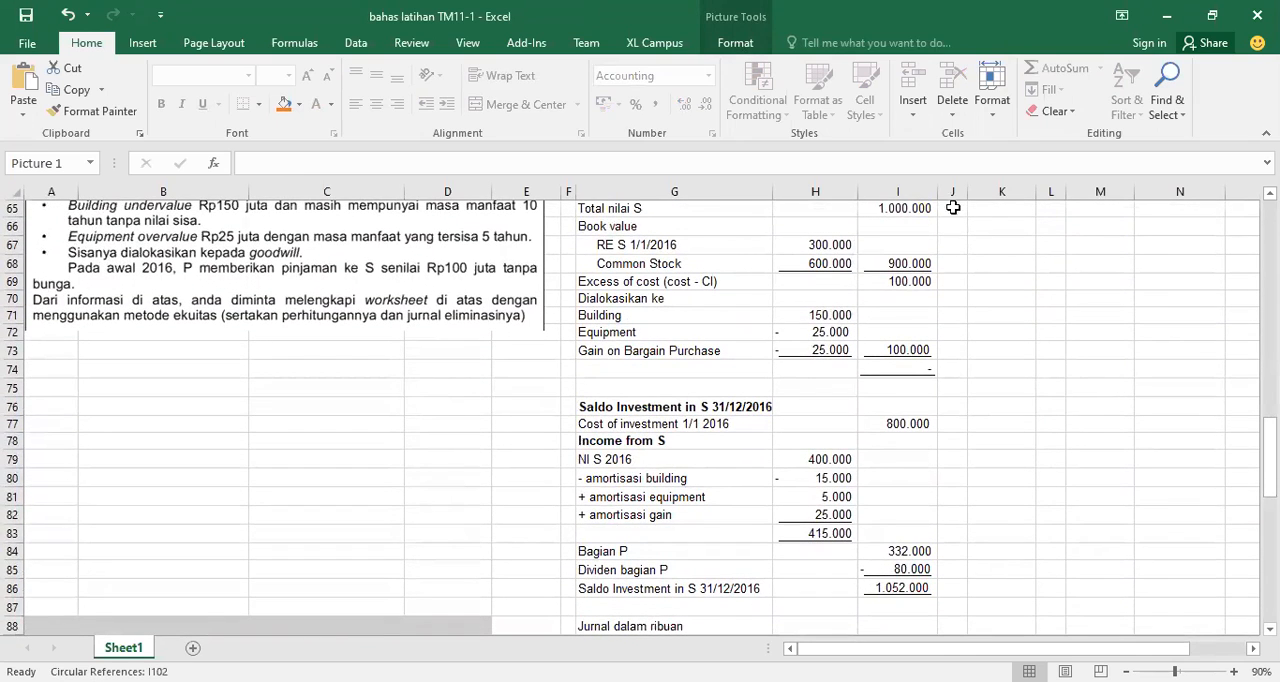
pyautogui.moveTo(1270, 441); pyautogui.dragTo(1270, 416)
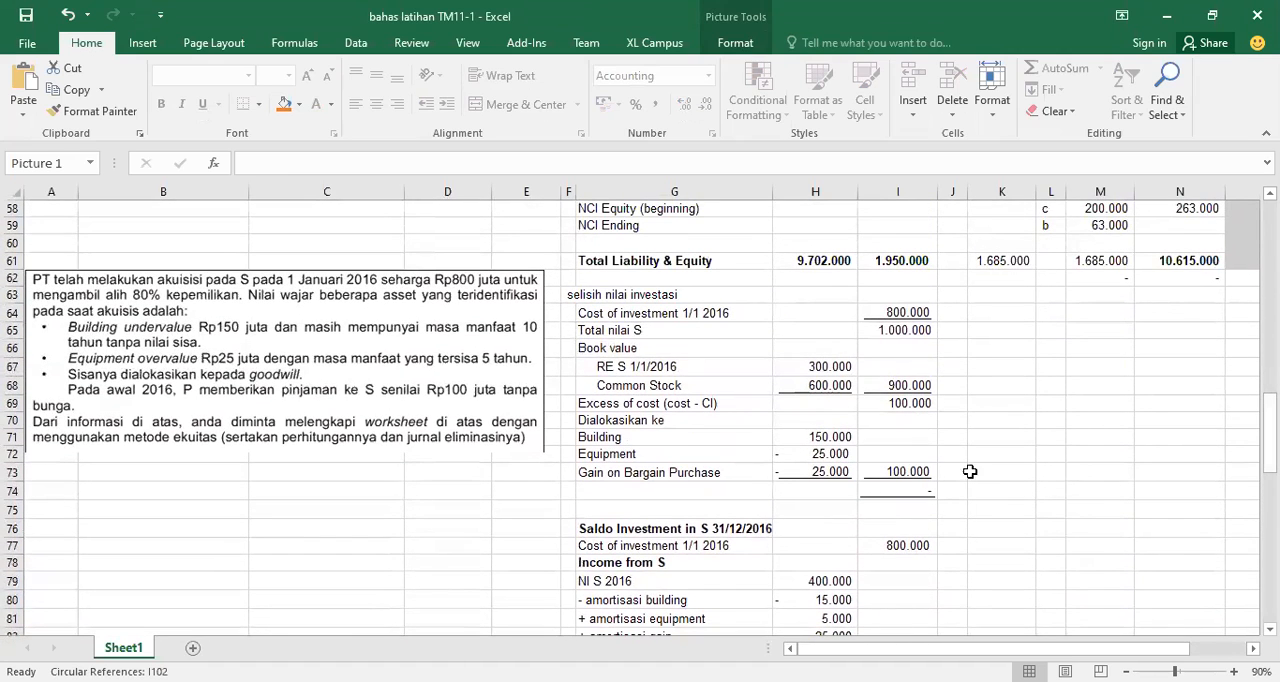
pyautogui.click(822, 471)
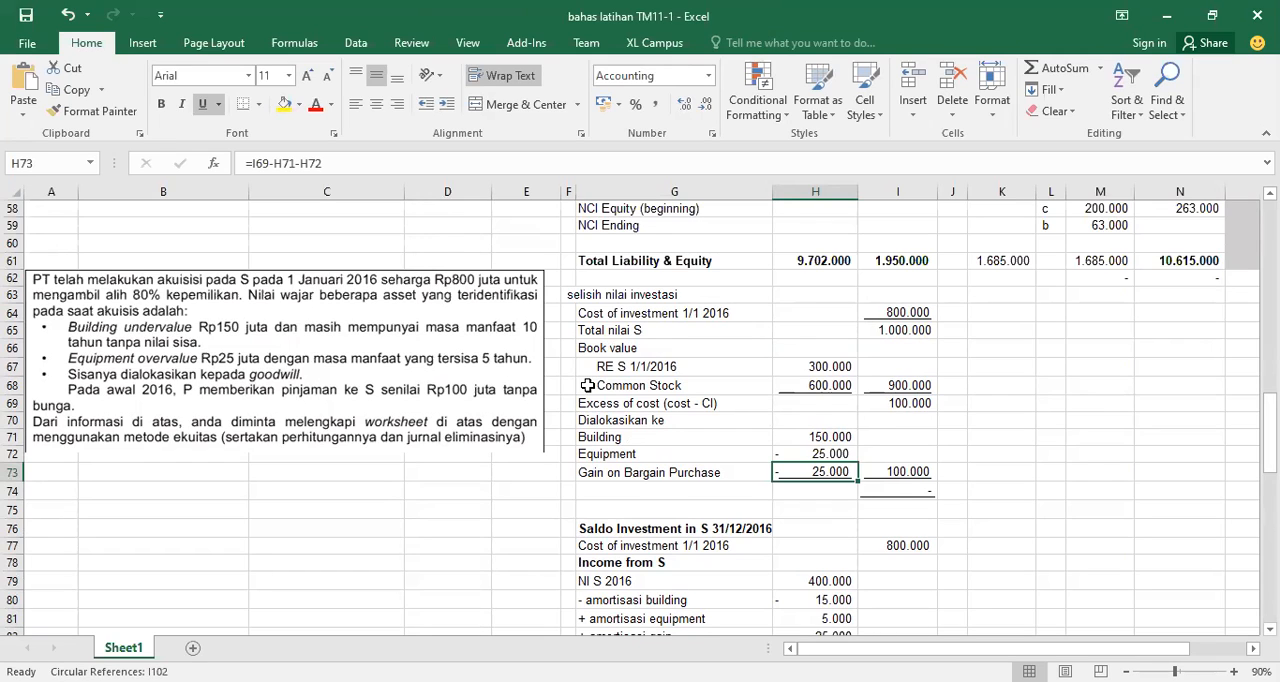
pyautogui.click(621, 545)
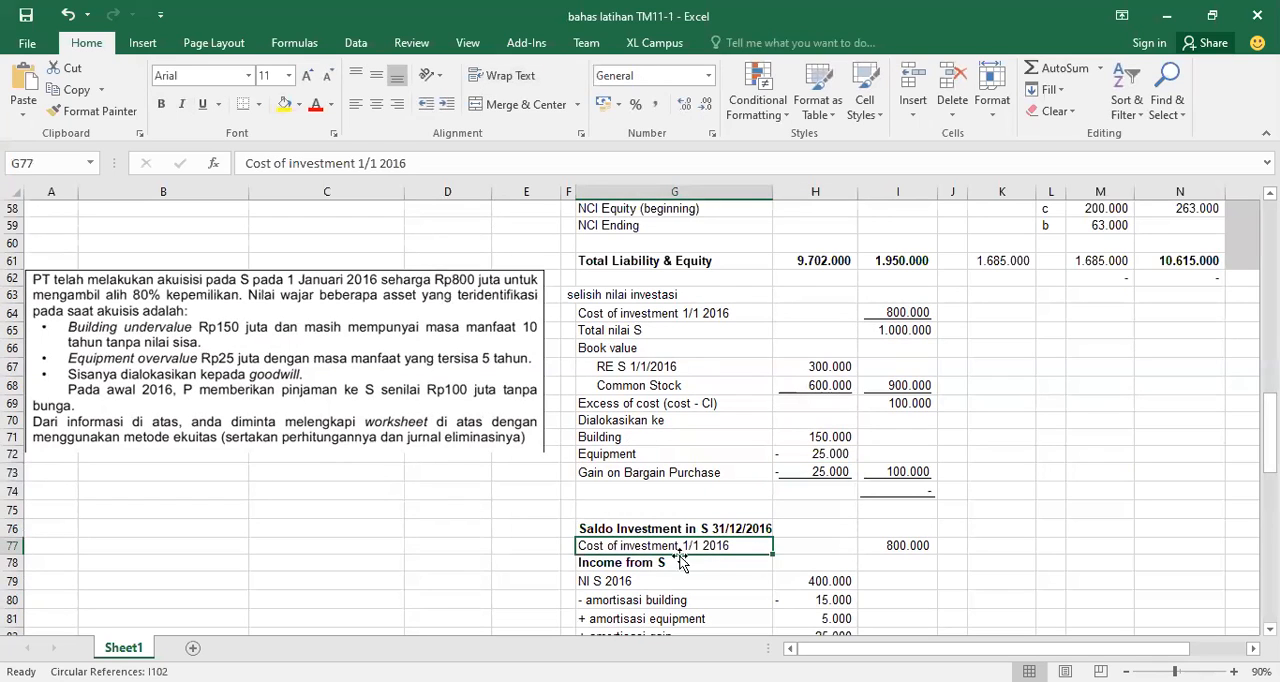
# Check the cost of investment at 1/1 2016 and trace NI S 2016 to S's net income in the source worksheet
pyautogui.click(890, 544)
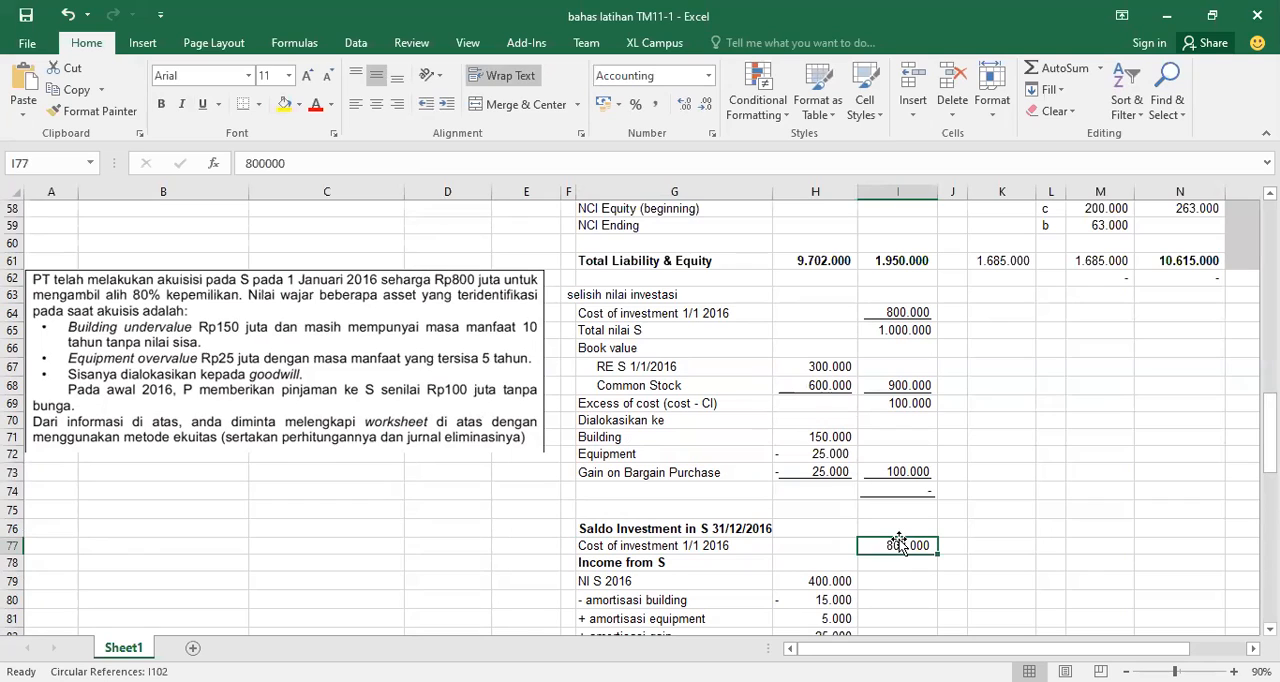
pyautogui.click(671, 578)
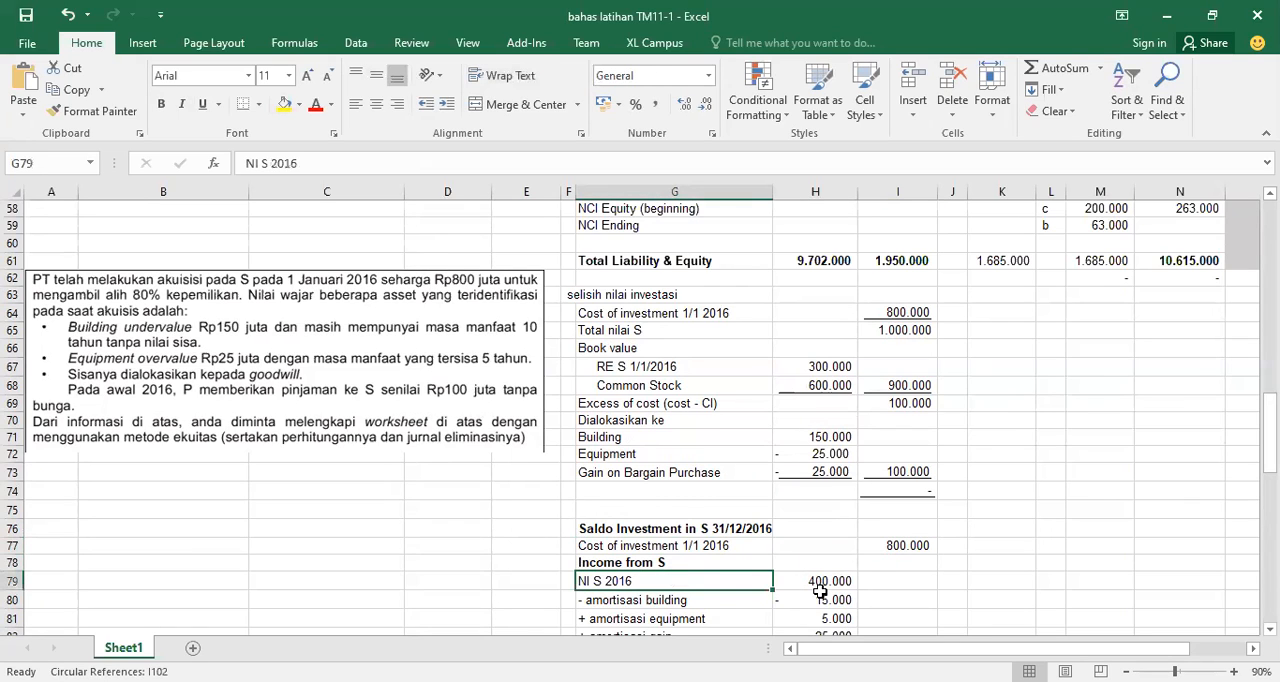
pyautogui.scroll(10, 640, 415)
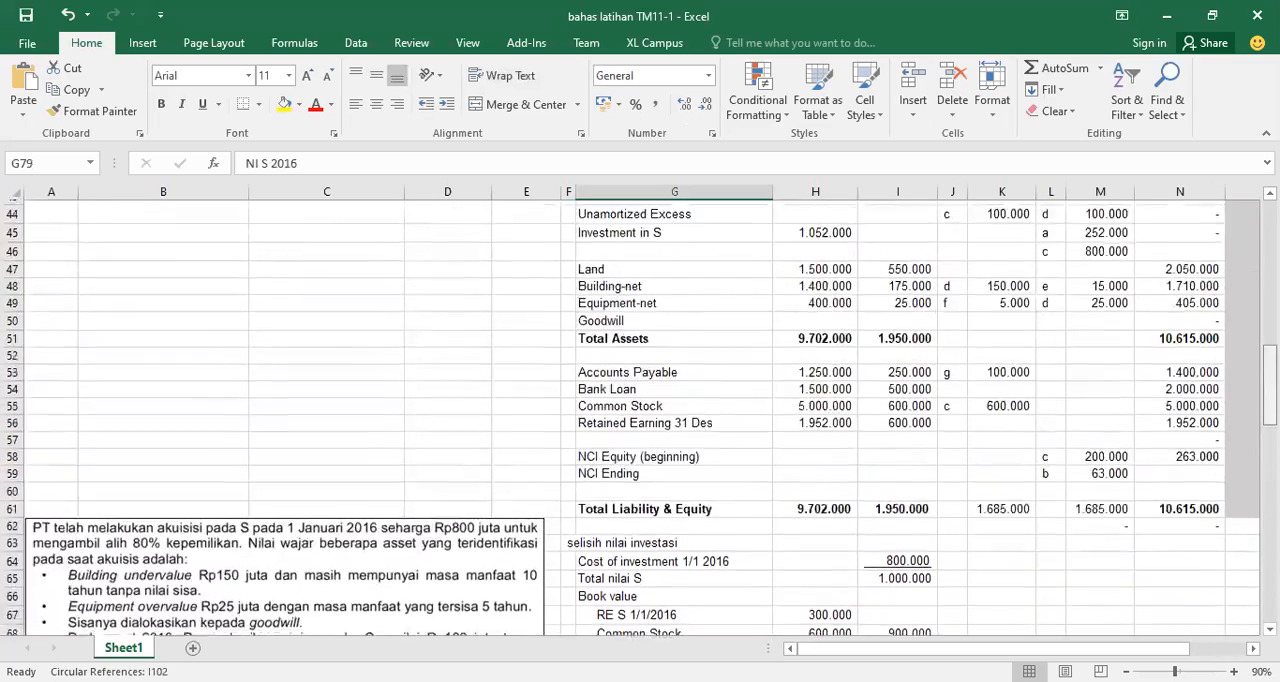
pyautogui.scroll(4, 313, 352)
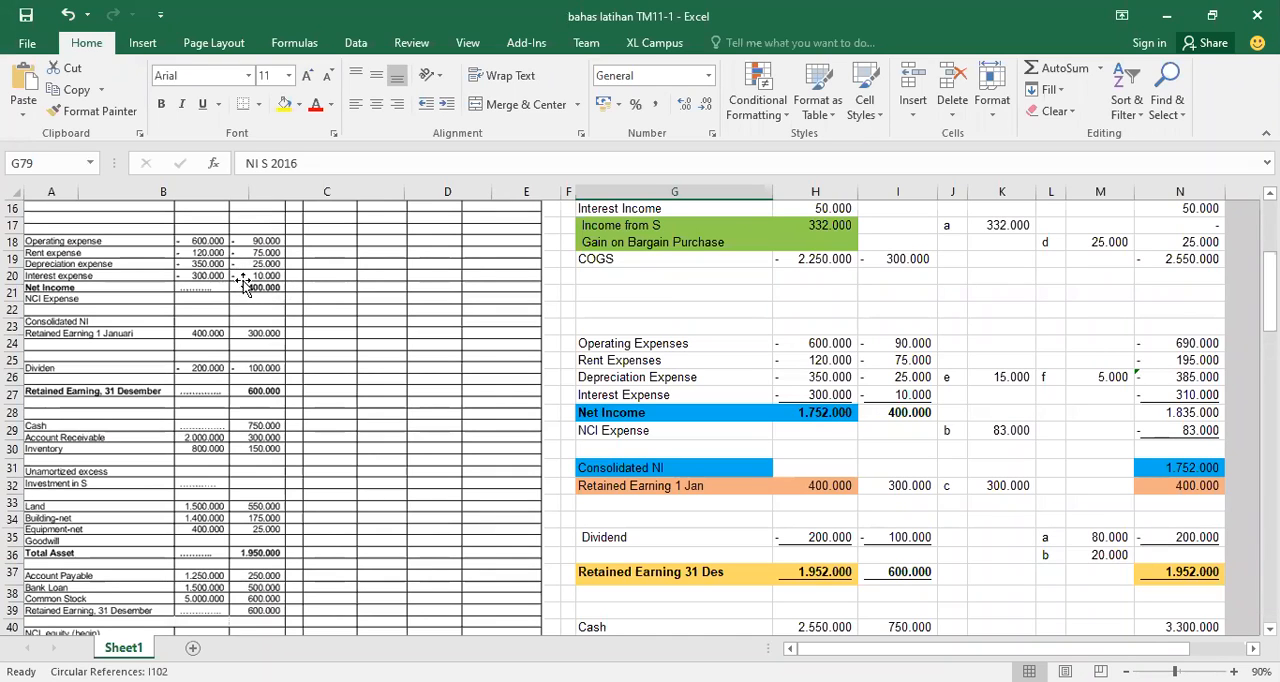
pyautogui.moveTo(1270, 274); pyautogui.dragTo(1270, 419)
pyautogui.scroll(-2, 1186, 452)
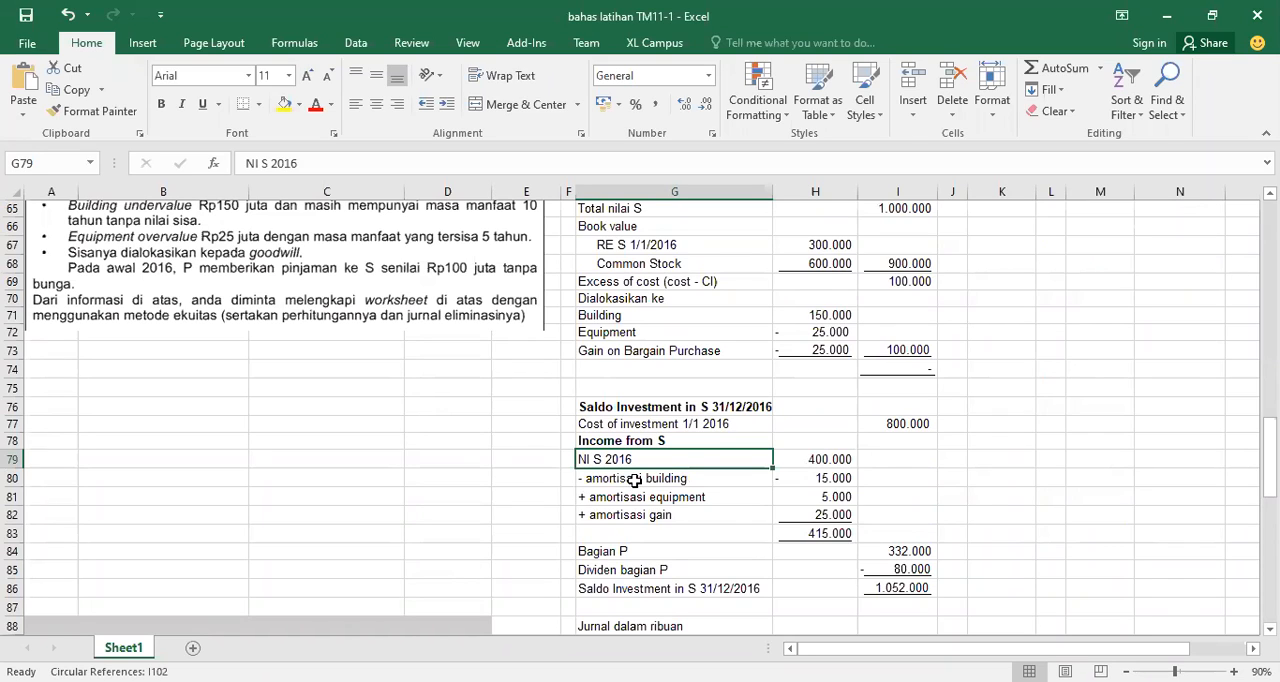
# Inspect the building and equipment amortization formulas against their allocated amounts and the useful lives in the case text
pyautogui.click(816, 478)
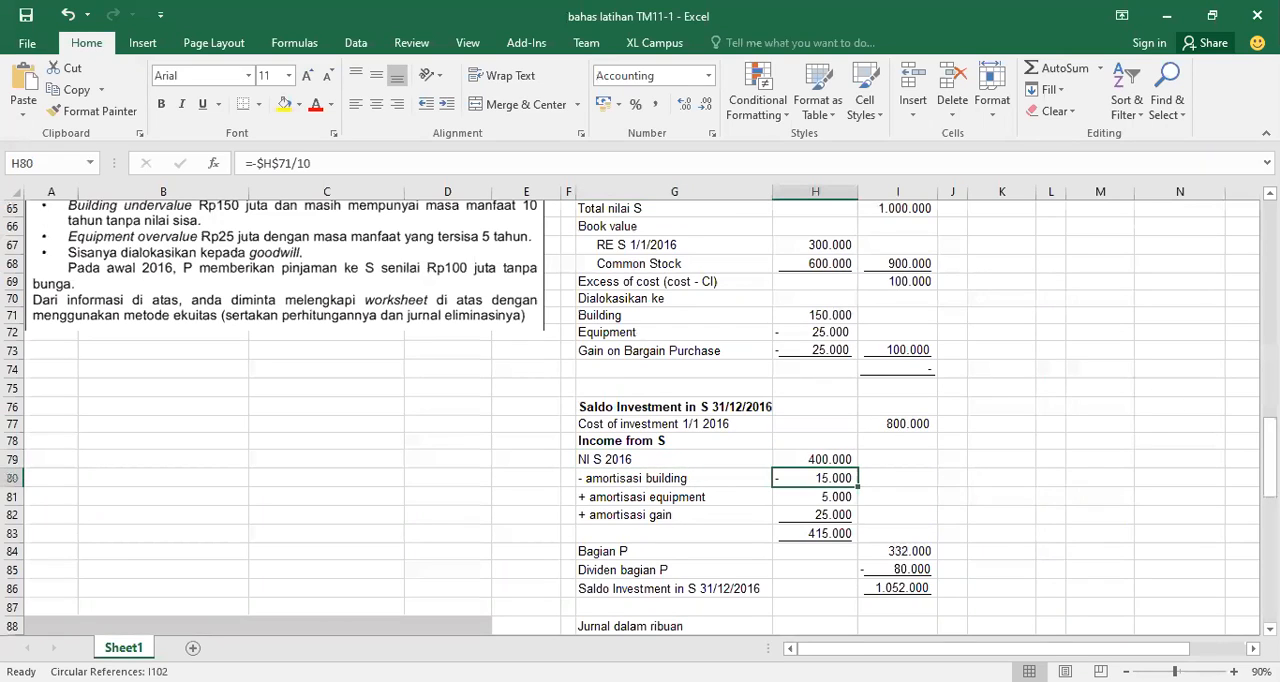
pyautogui.scroll(2, 640, 416)
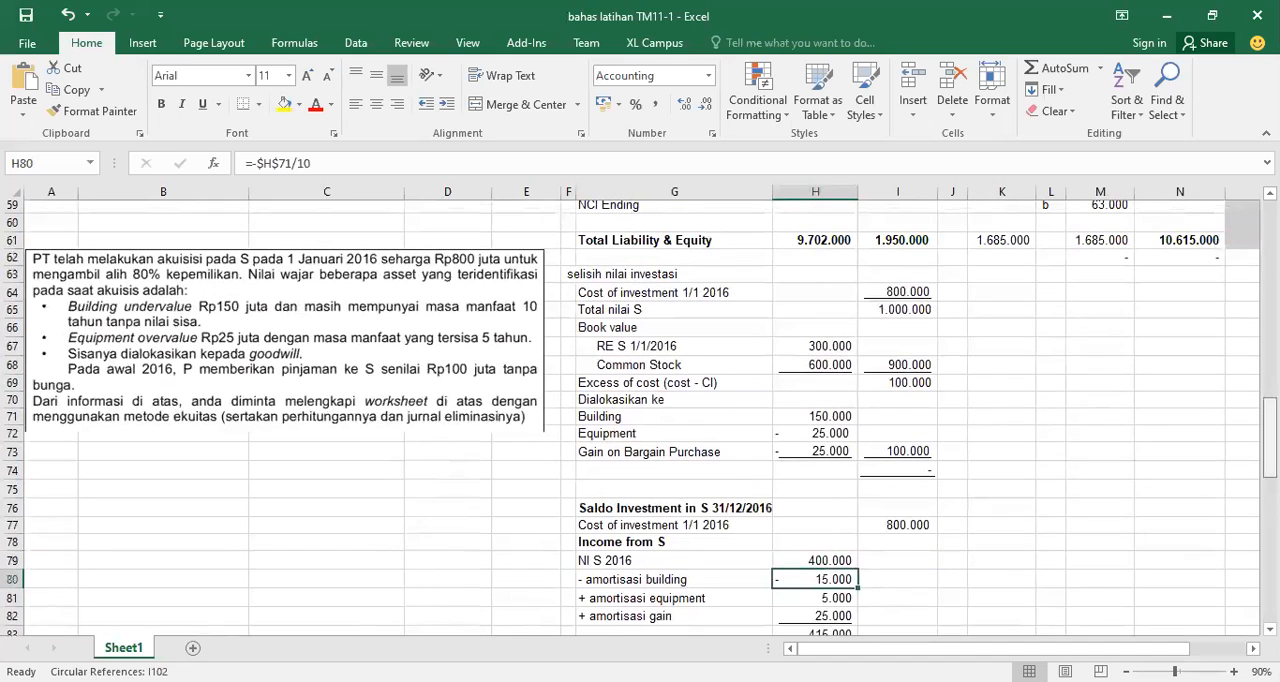
pyautogui.click(834, 421)
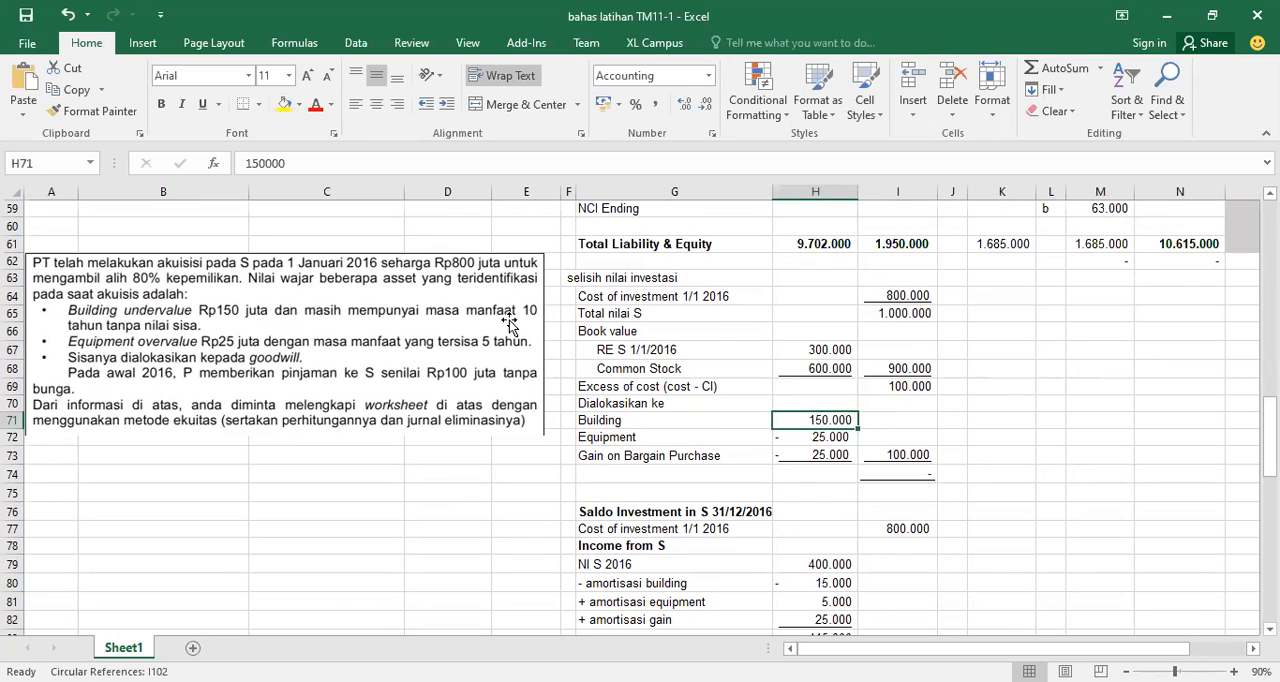
pyautogui.click(807, 583)
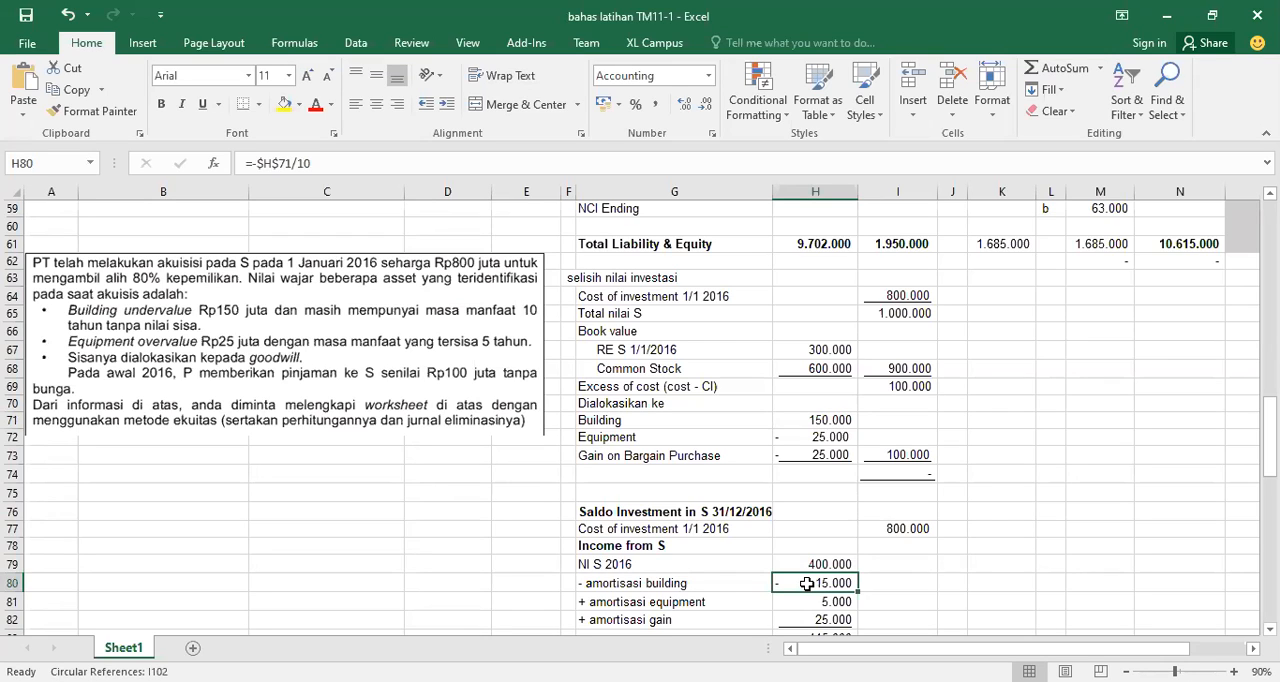
pyautogui.click(836, 437)
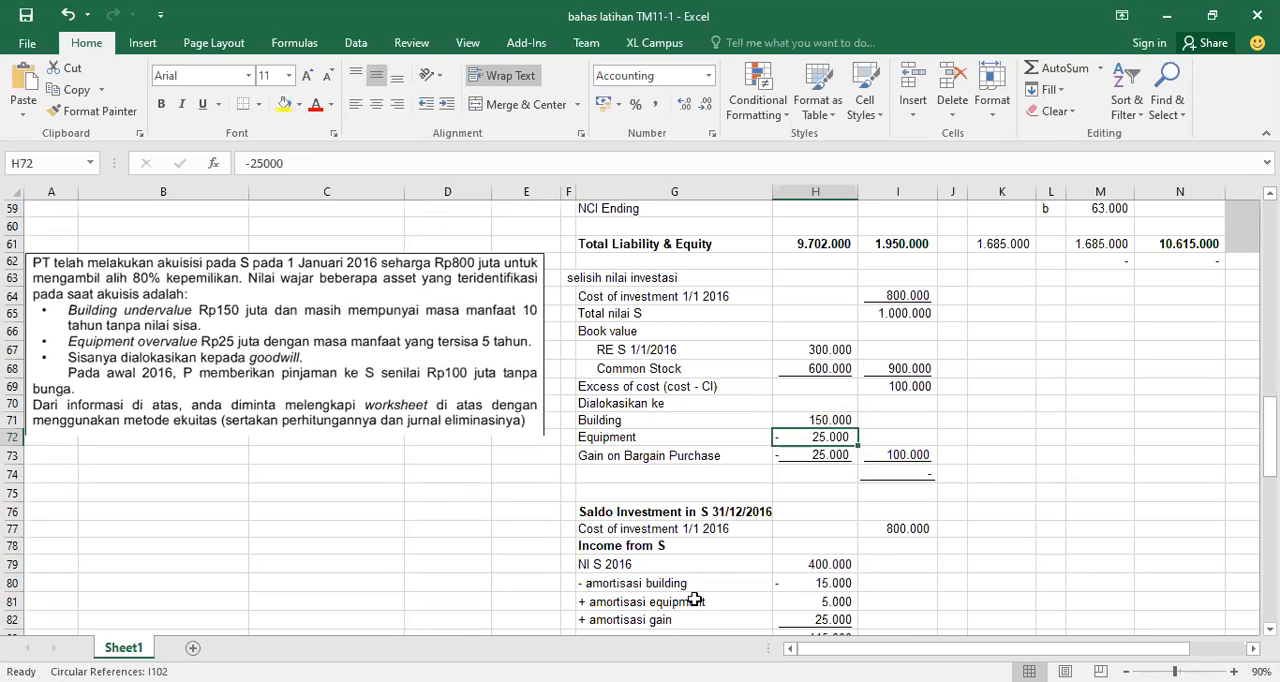
pyautogui.click(843, 599)
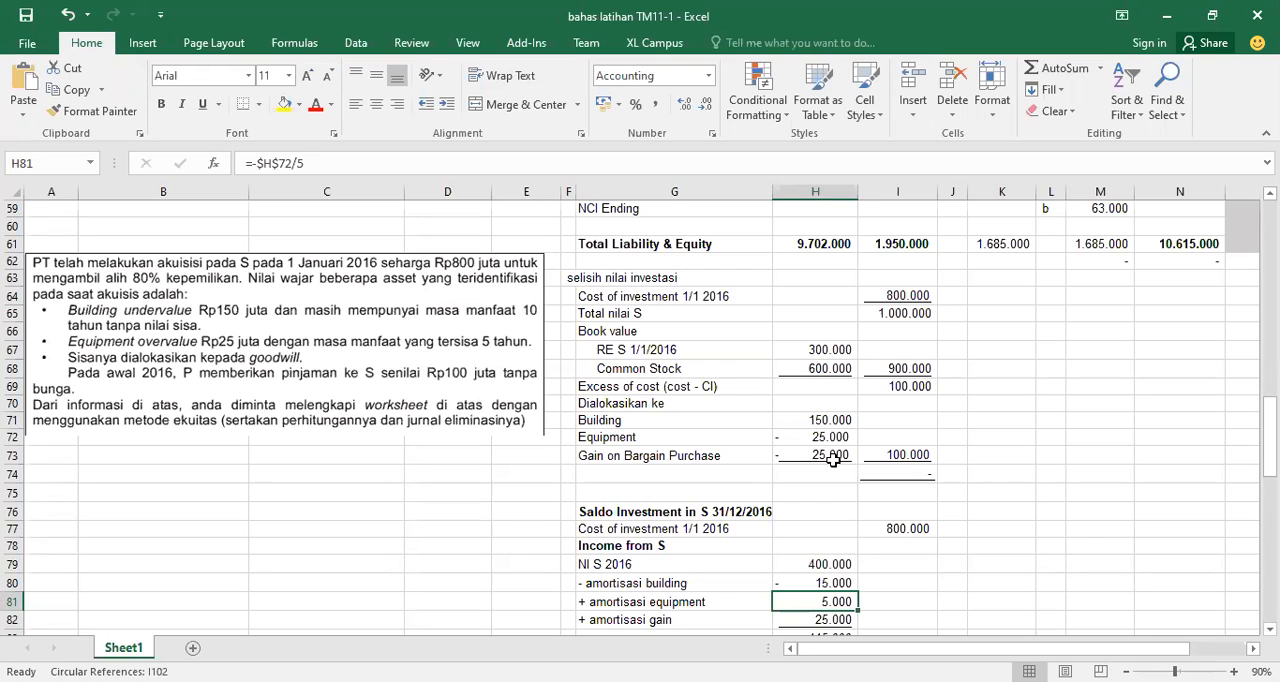
# Examine the gain amortization, the adjusted income total of S and the formula for P's share
pyautogui.click(818, 621)
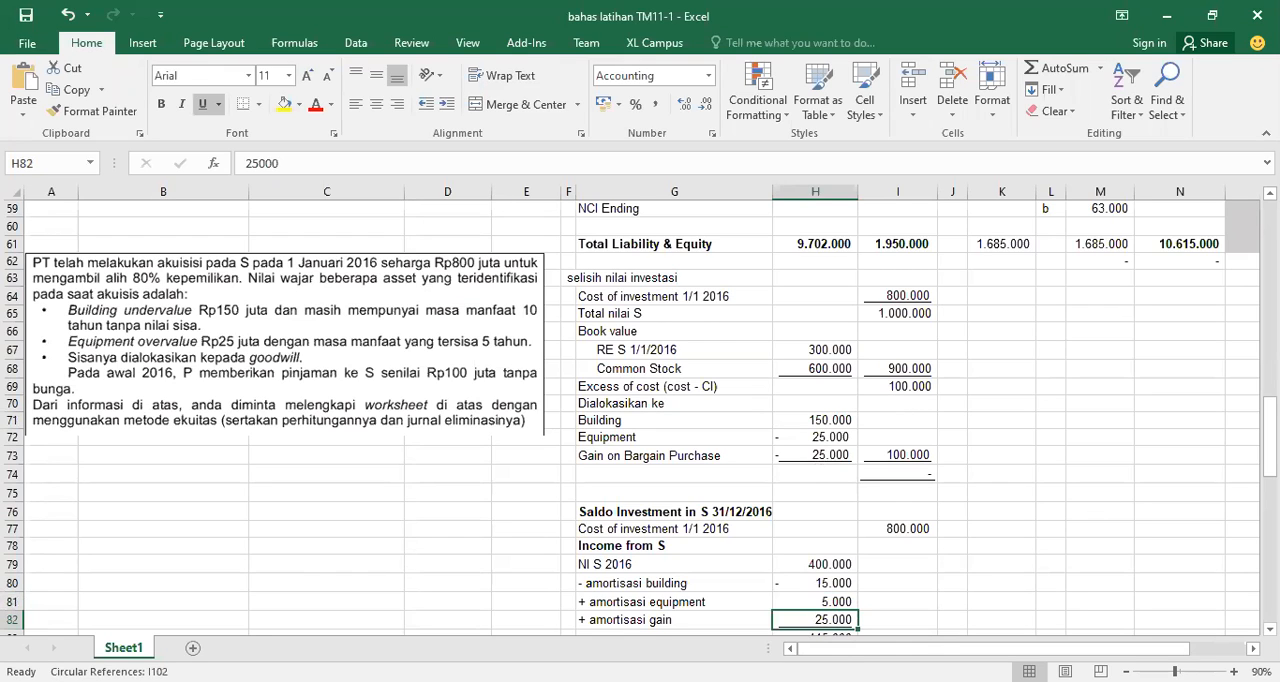
pyautogui.scroll(-2, 640, 416)
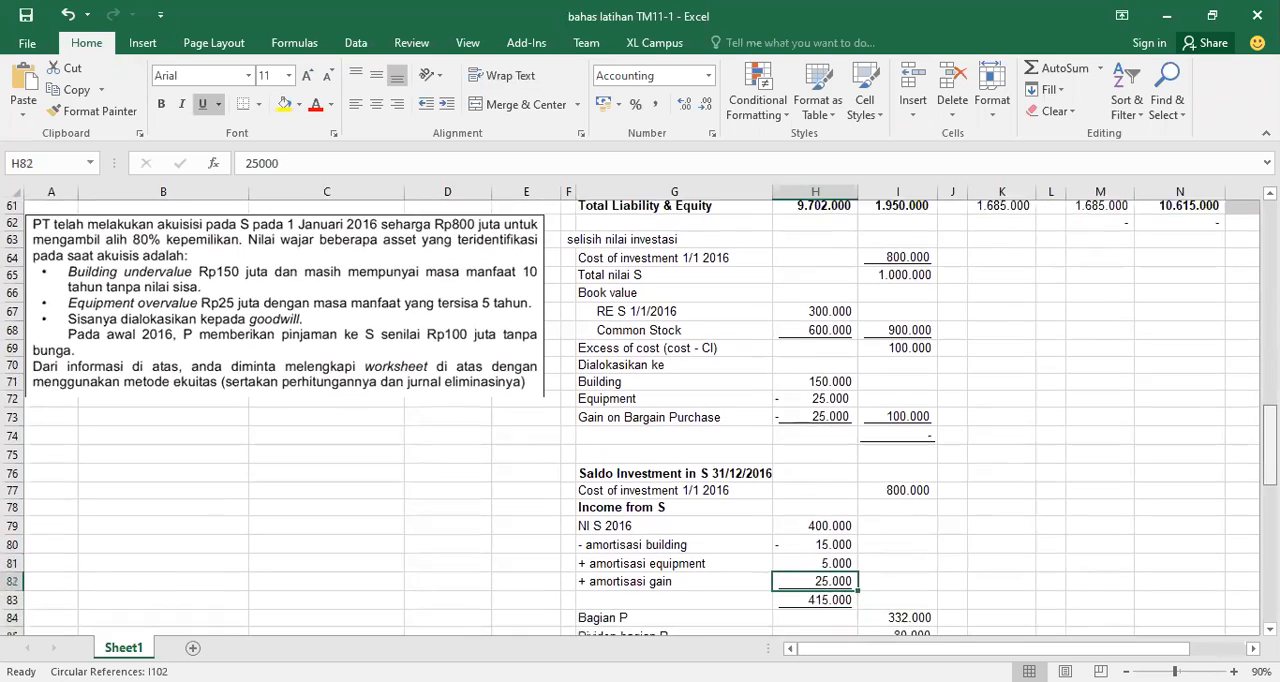
pyautogui.scroll(-1, 994, 483)
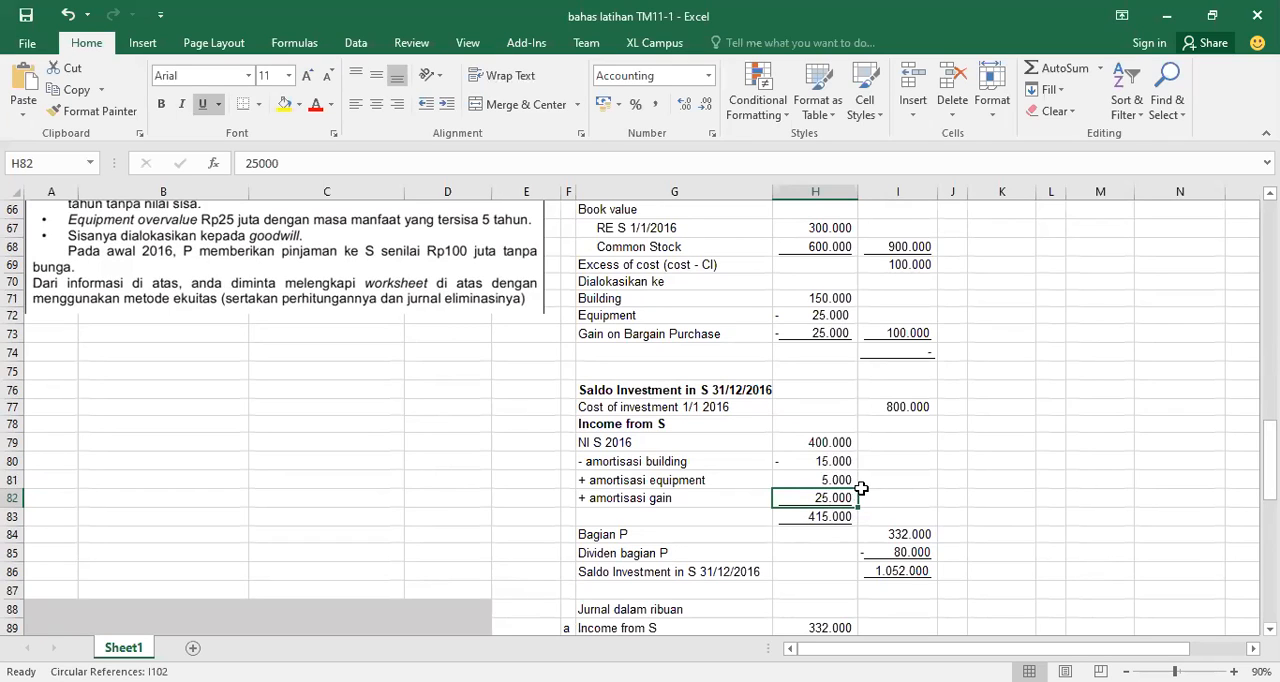
pyautogui.click(821, 517)
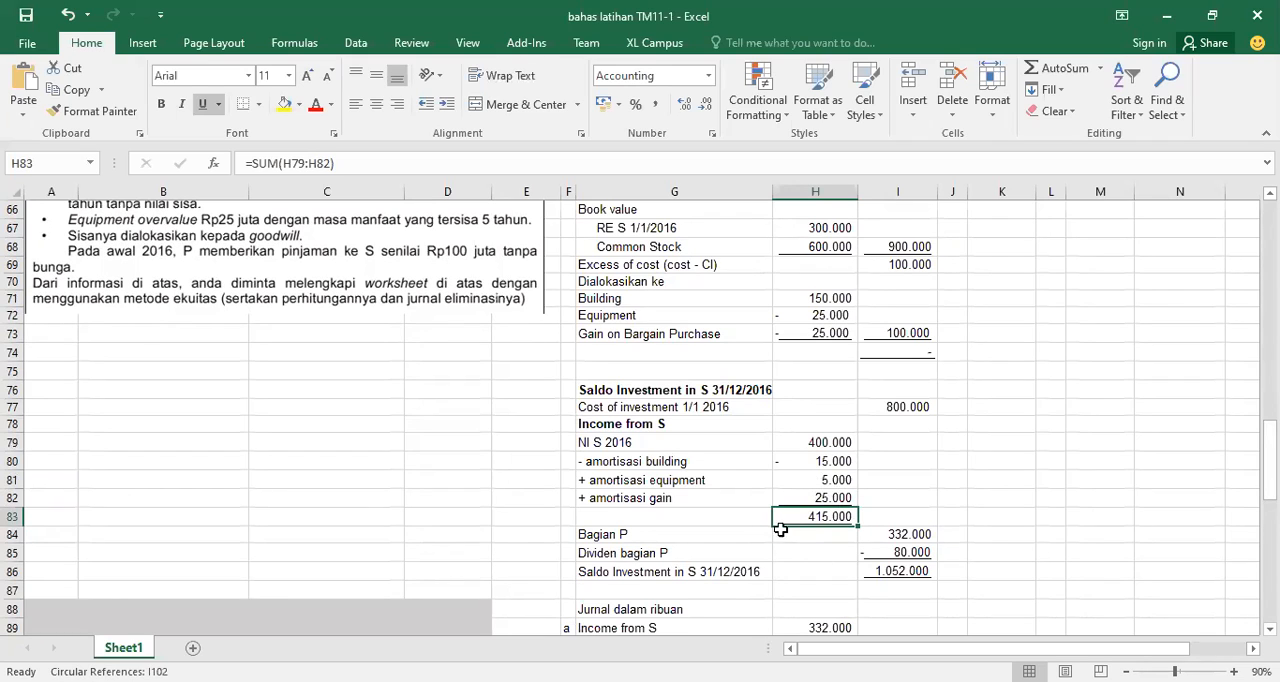
pyautogui.click(889, 535)
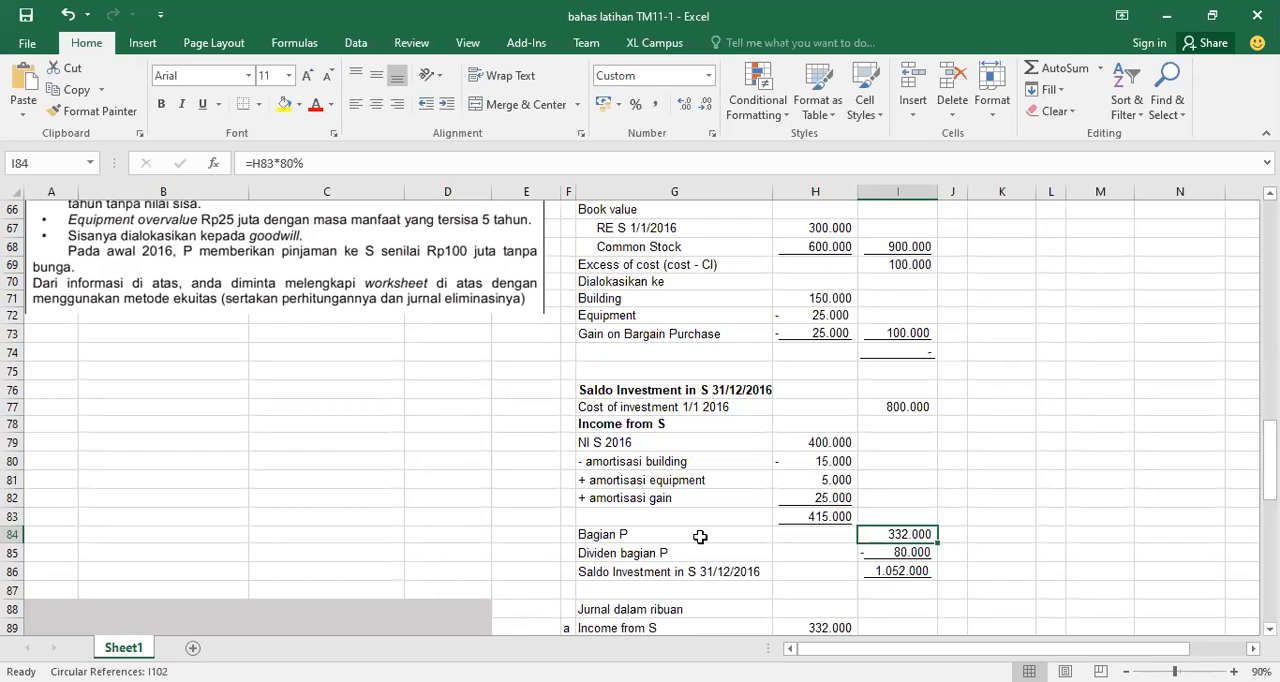
# Compare P's share with the Income from S entry in the worksheet, and inspect the formula for P's share of the dividend
pyautogui.scroll(10, 640, 415)
pyautogui.scroll(8, 640, 415)
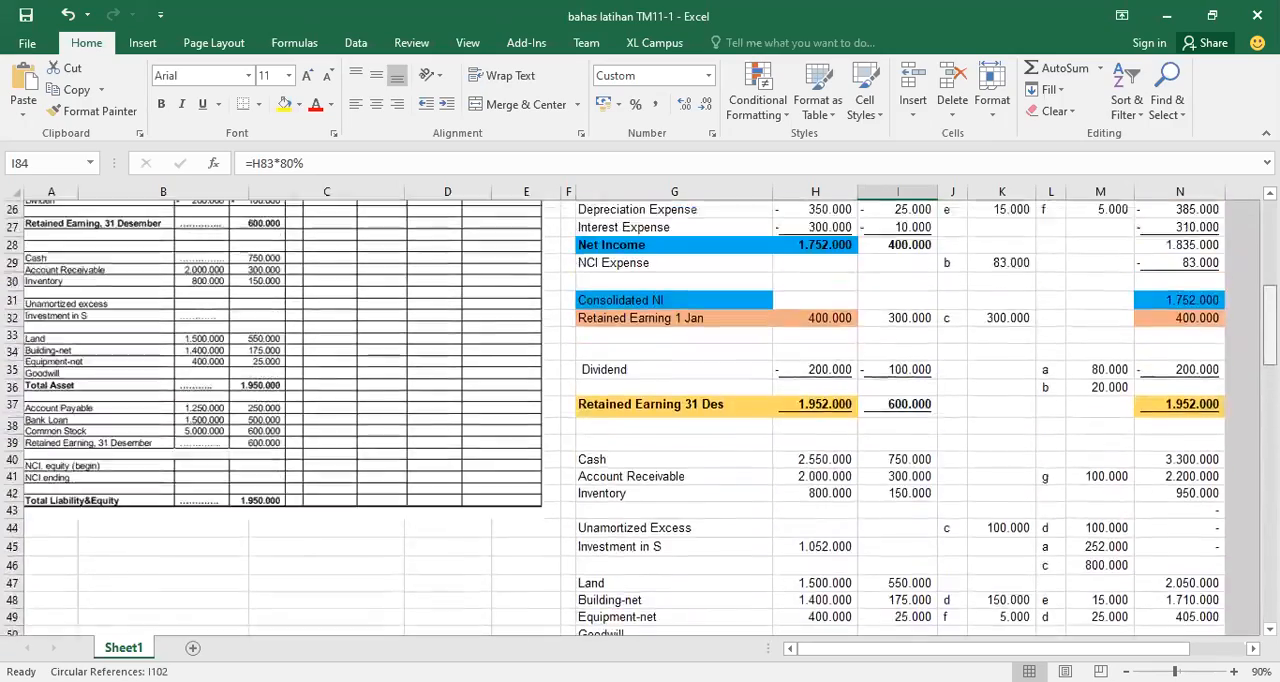
pyautogui.scroll(3, 483, 425)
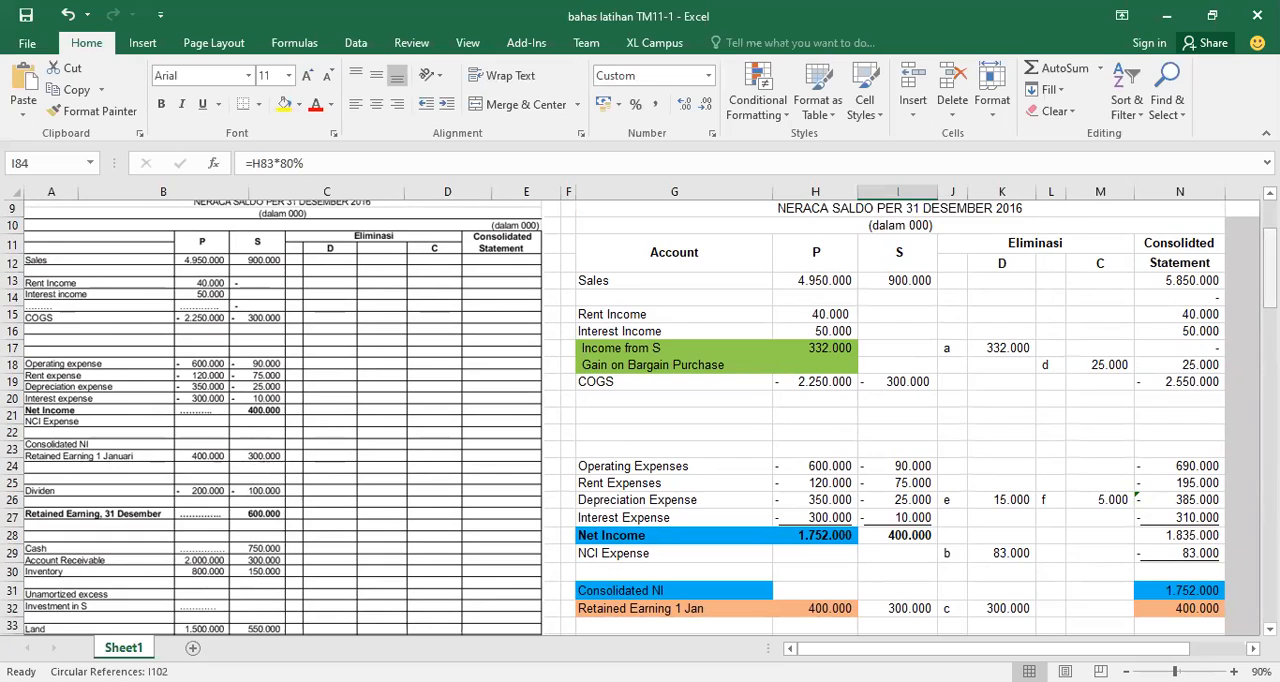
pyautogui.scroll(-20, 640, 415)
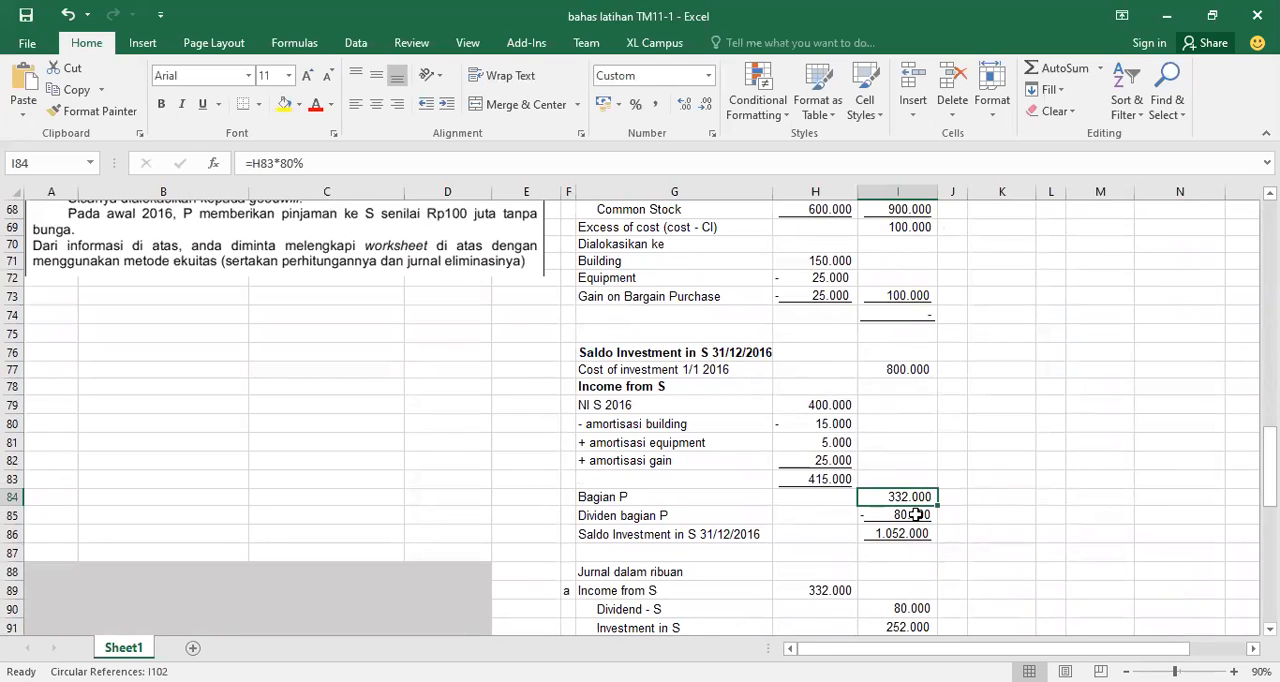
pyautogui.click(915, 514)
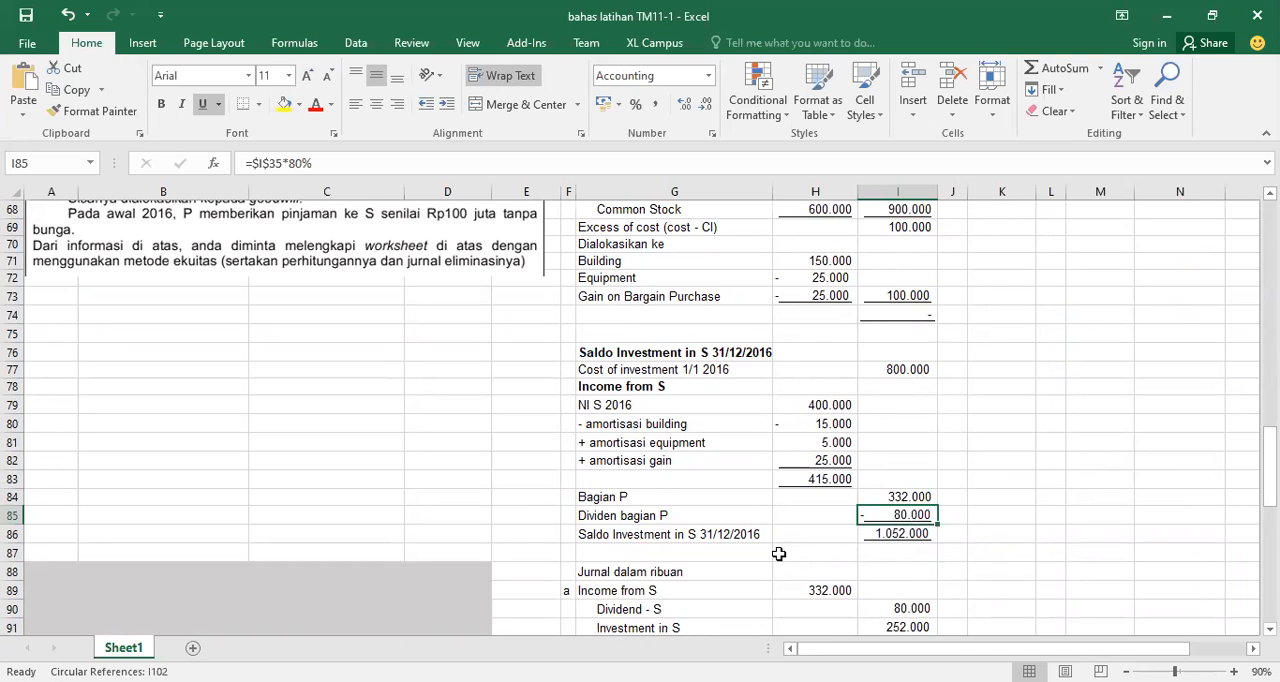
# Trace the Investment in S balance at 31/12/2016 through the cost of investment, P's income share and P's dividend share
pyautogui.click(741, 537)
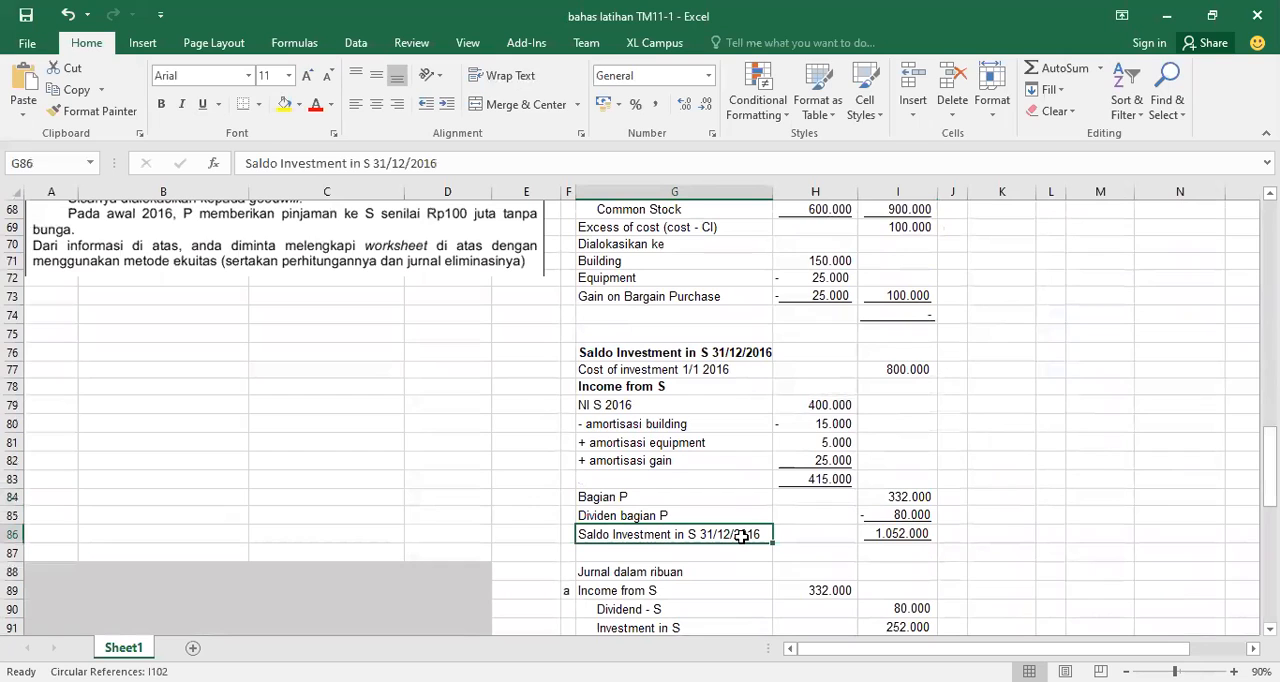
pyautogui.click(896, 373)
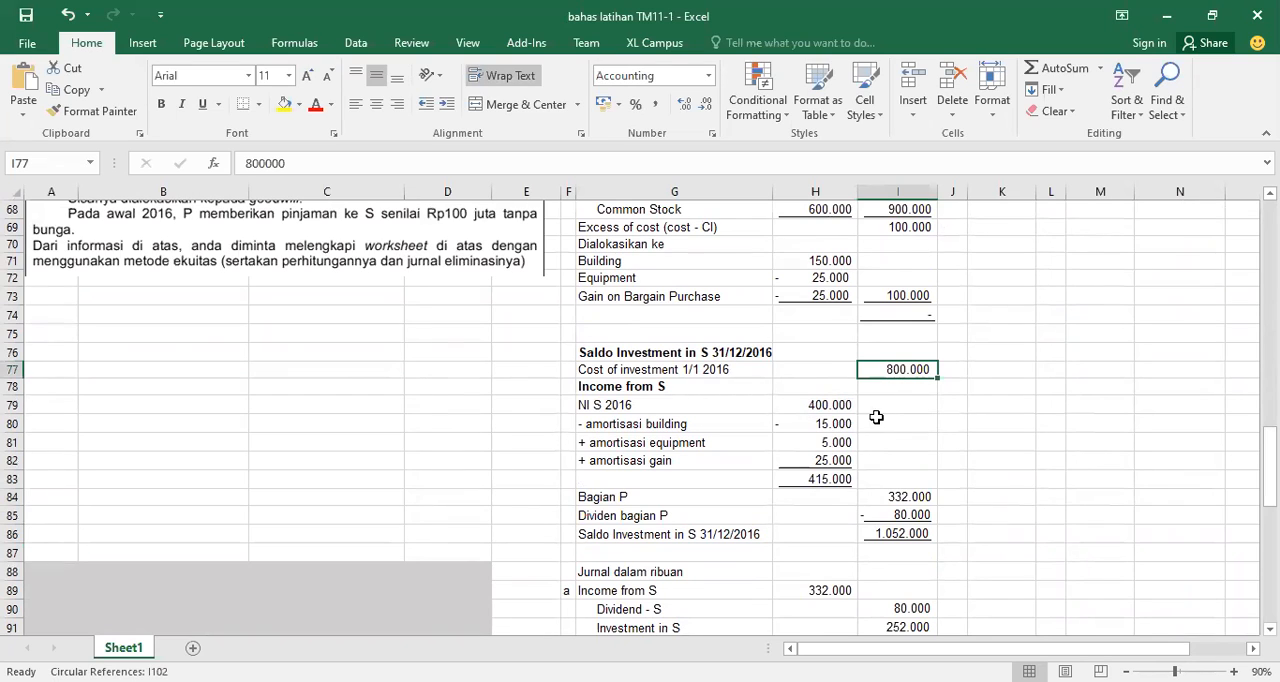
pyautogui.click(879, 497)
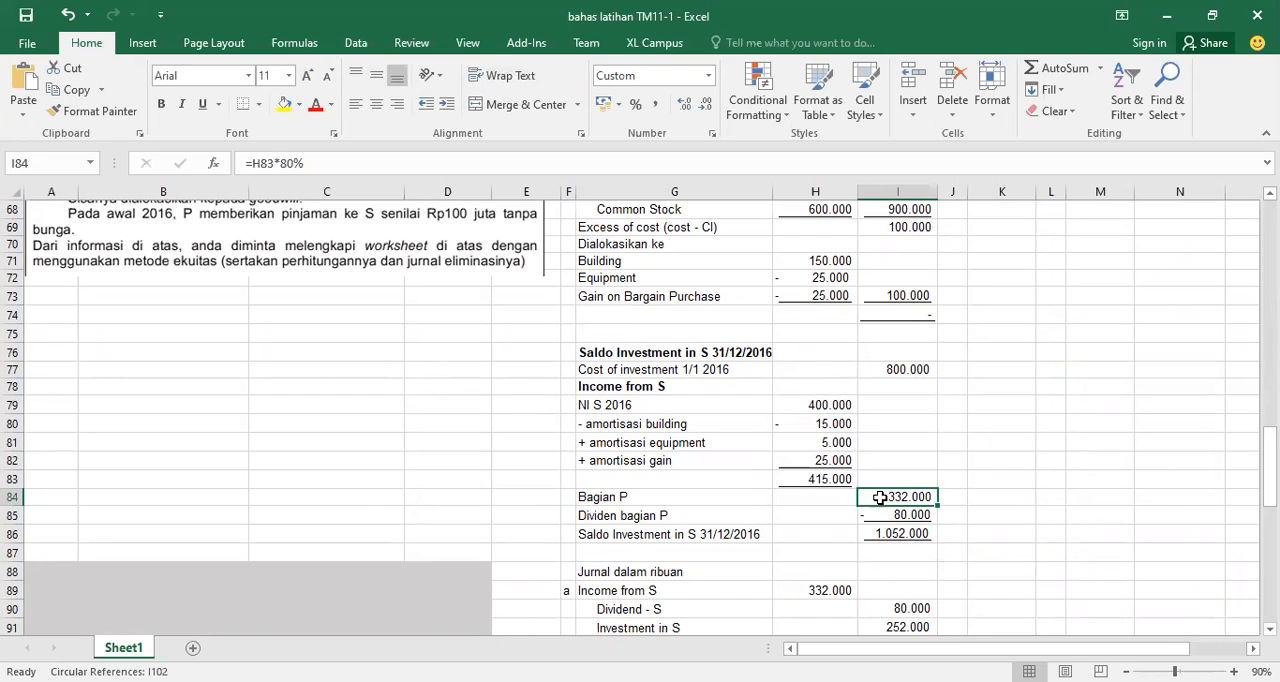
pyautogui.click(879, 516)
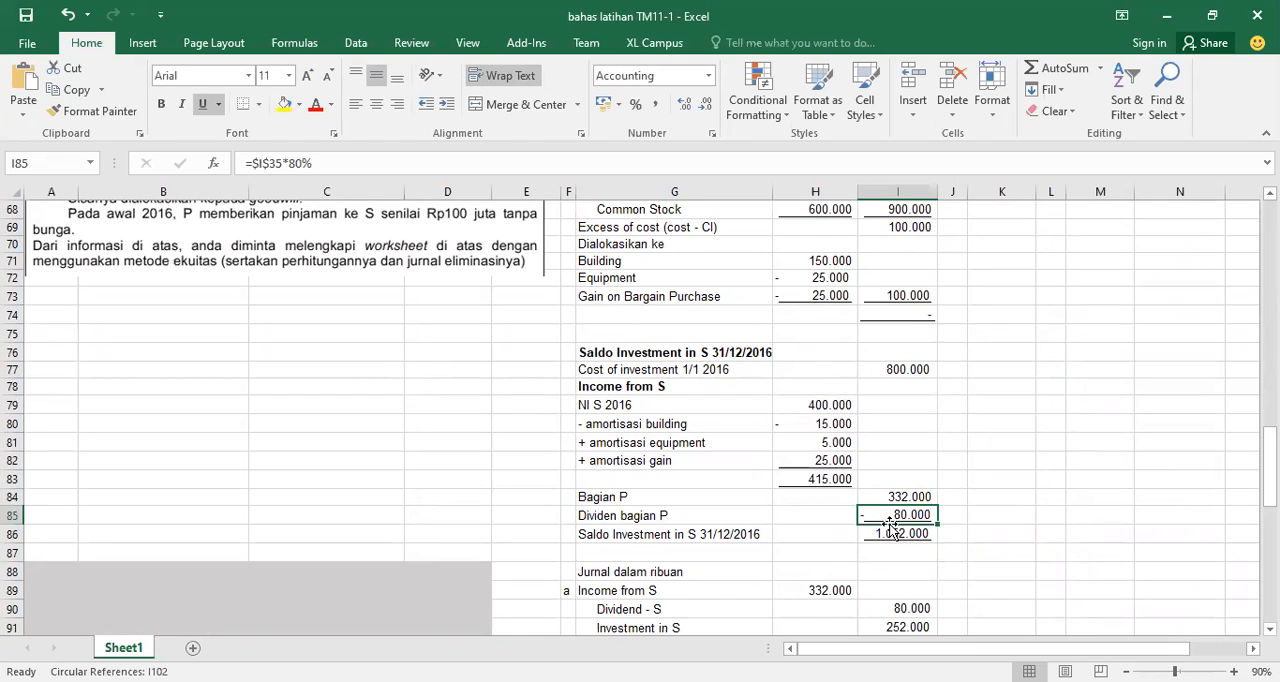
pyautogui.click(900, 540)
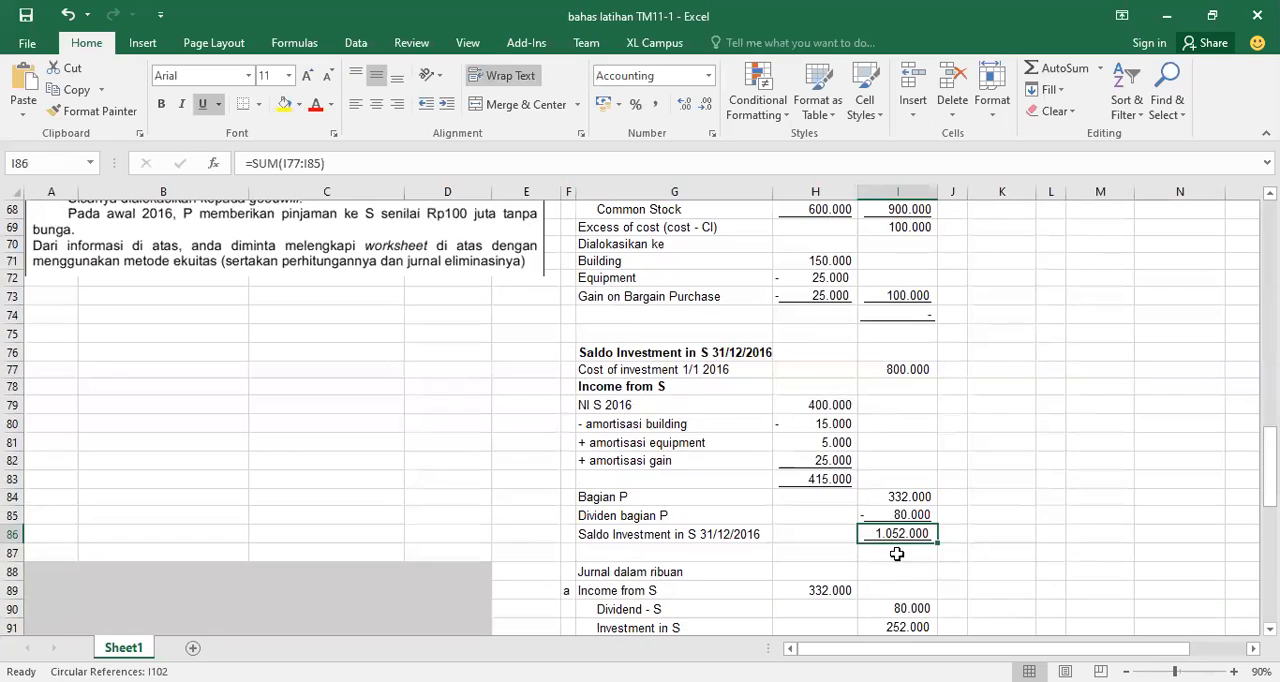
# Compare the blank Investment in S entry in the source worksheet with the linked Investment in S cell for P
pyautogui.moveTo(1269, 461); pyautogui.dragTo(1269, 347)
pyautogui.scroll(5, 522, 340)
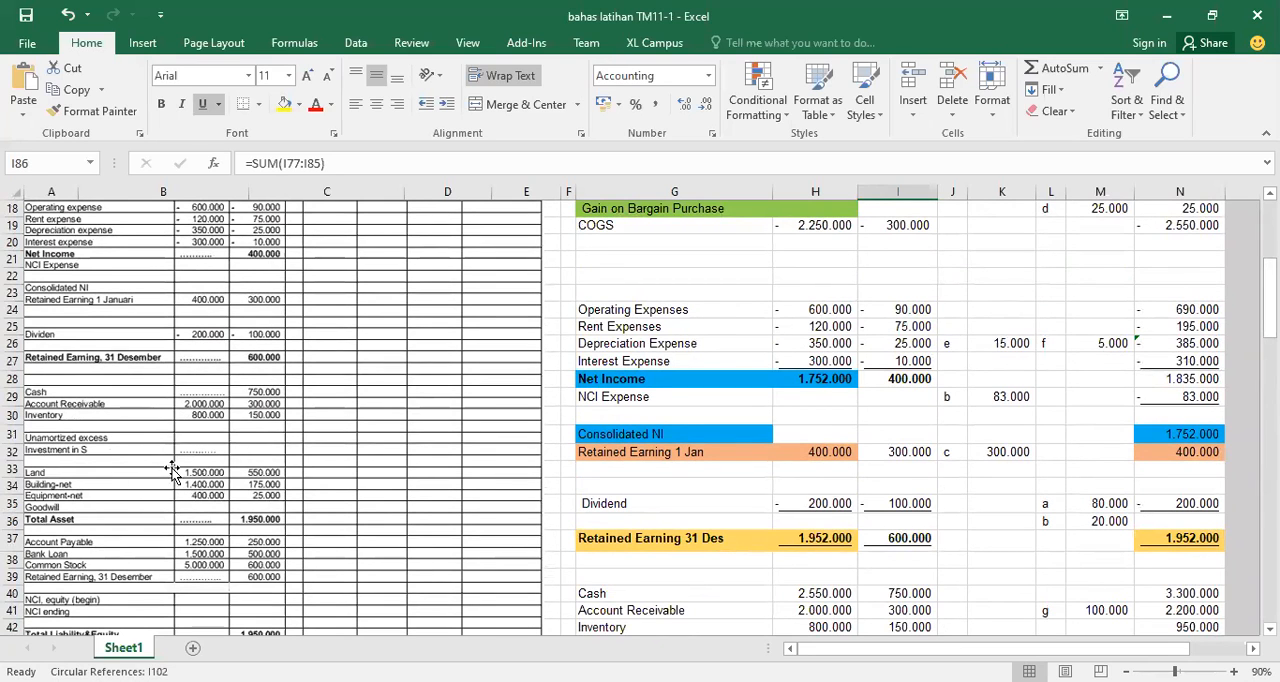
pyautogui.scroll(-3, 640, 416)
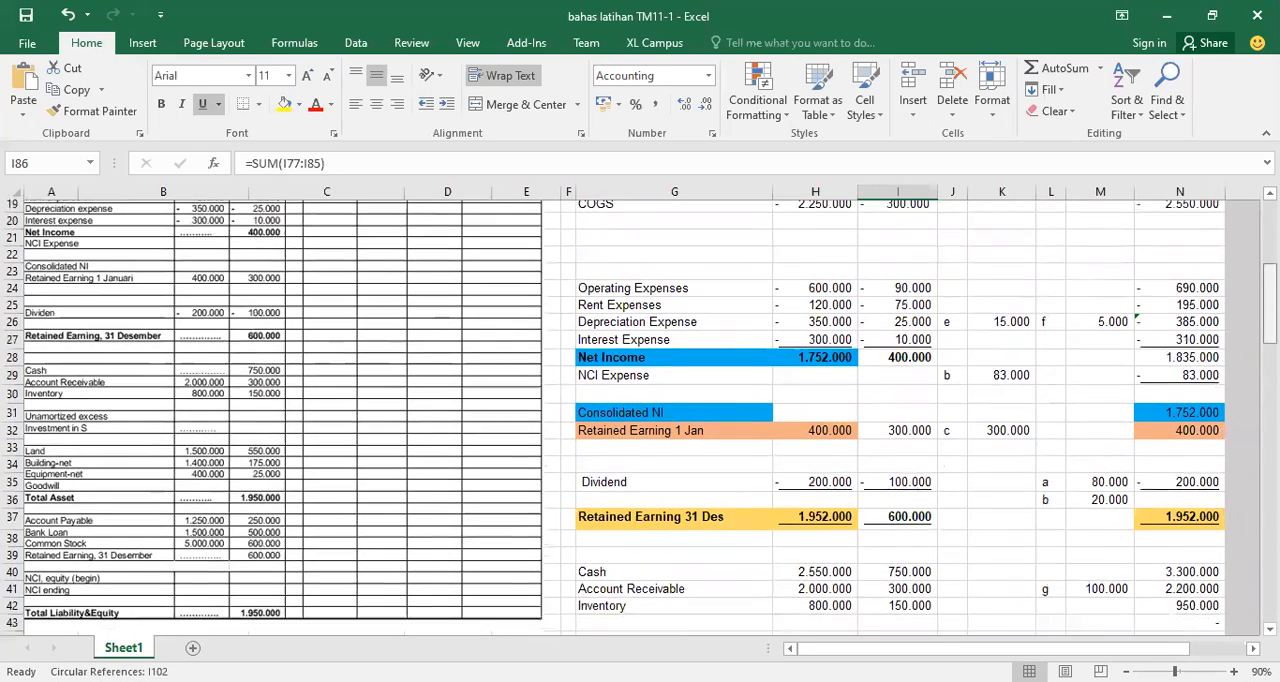
pyautogui.scroll(-1, 640, 416)
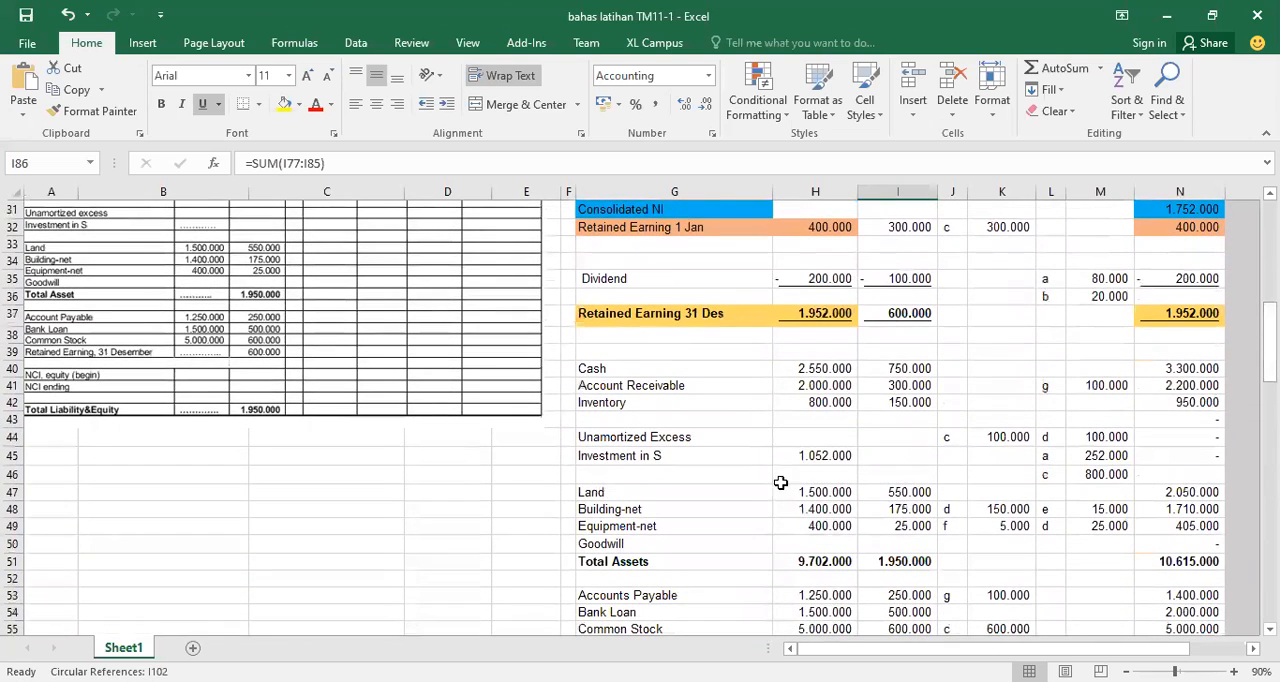
pyautogui.click(803, 455)
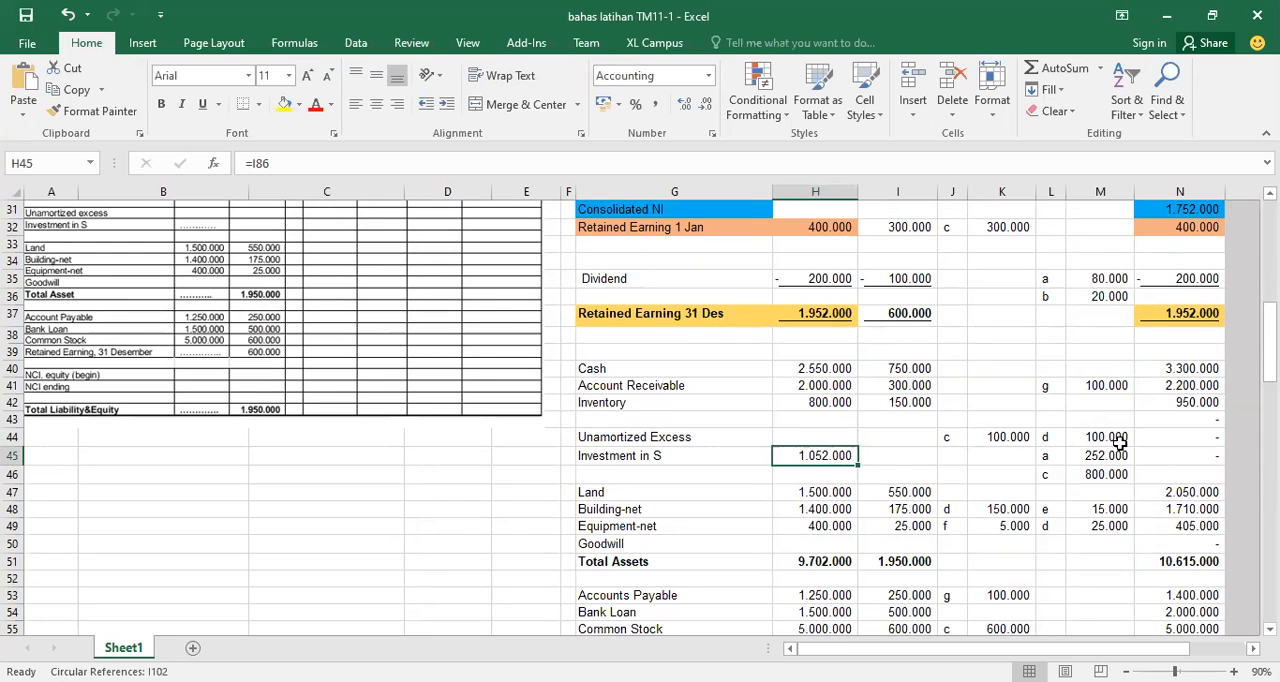
# Review the consolidation worksheet and inspect P's rent income, interest income and the Income from S reference
pyautogui.scroll(-2, 797, 524)
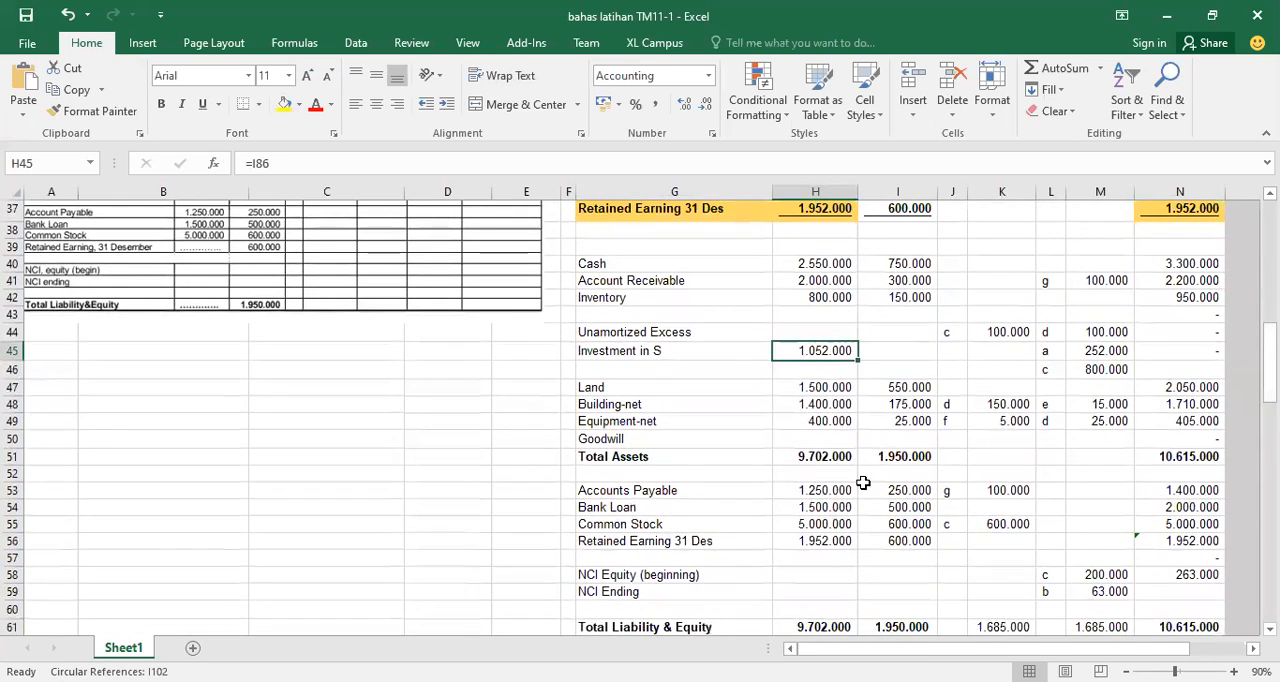
pyautogui.scroll(-1, 1270, 347)
pyautogui.scroll(-2, 1270, 347)
pyautogui.scroll(6, 1270, 347)
pyautogui.scroll(2, 1270, 347)
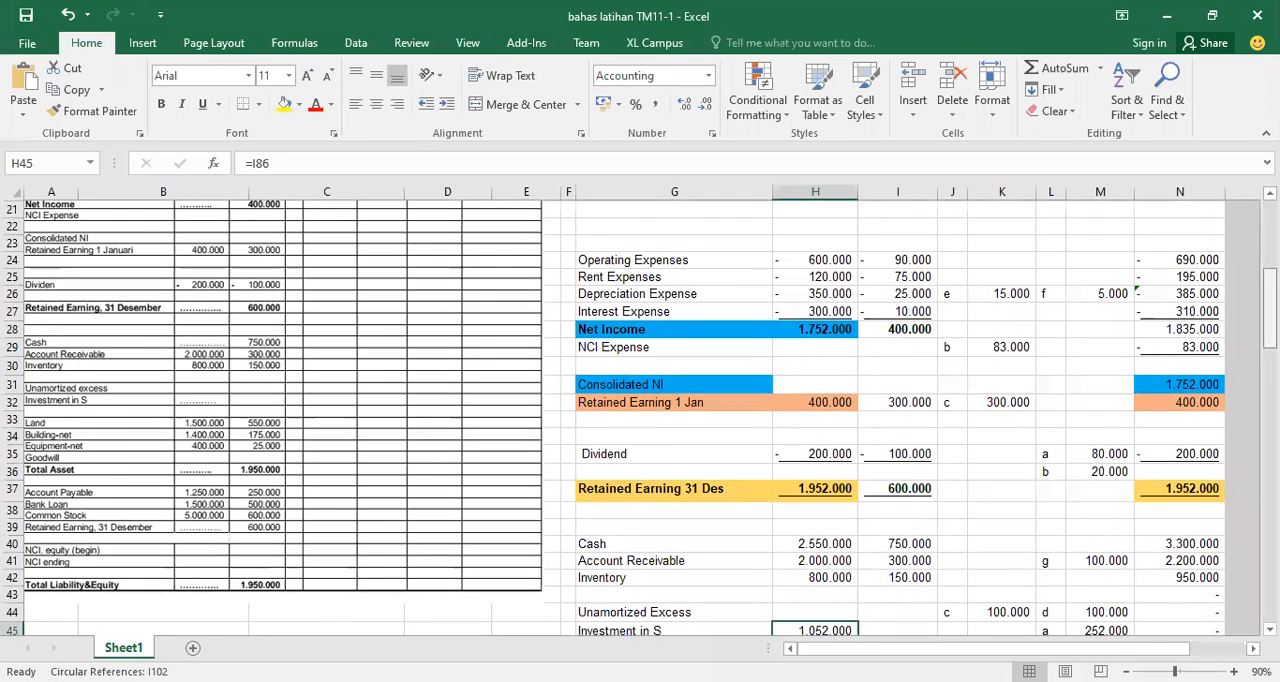
pyautogui.scroll(2, 640, 416)
pyautogui.scroll(3, 640, 416)
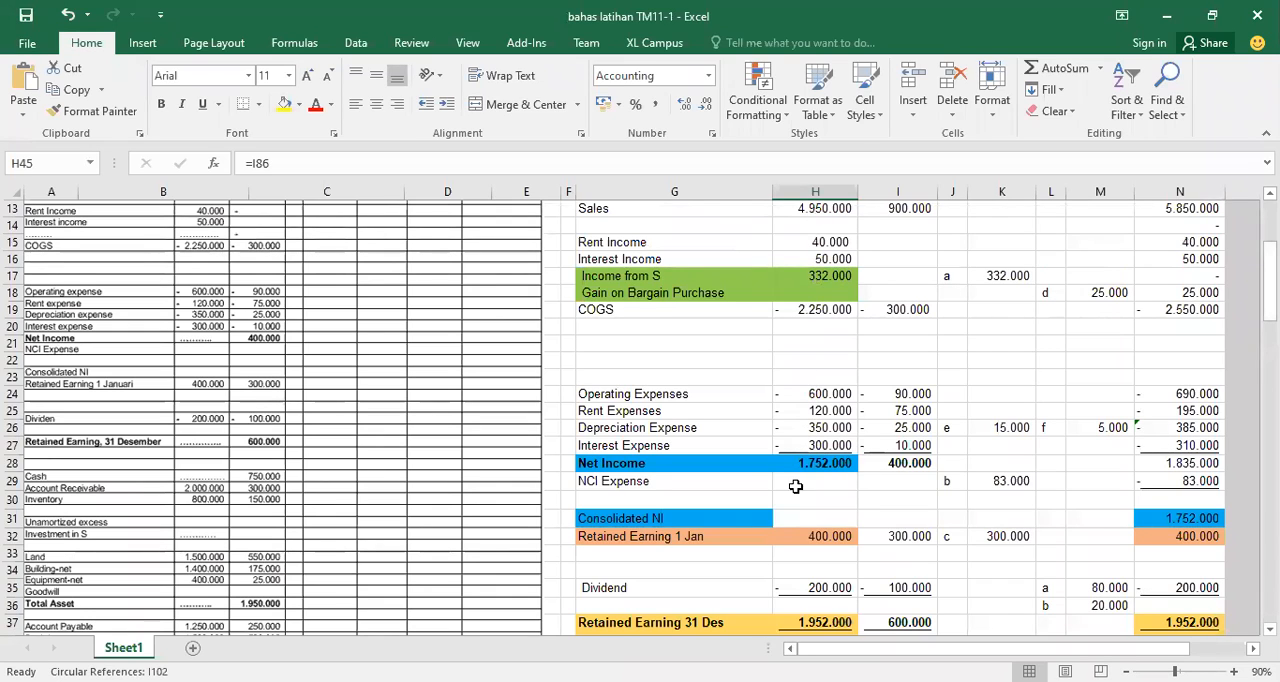
pyautogui.click(820, 245)
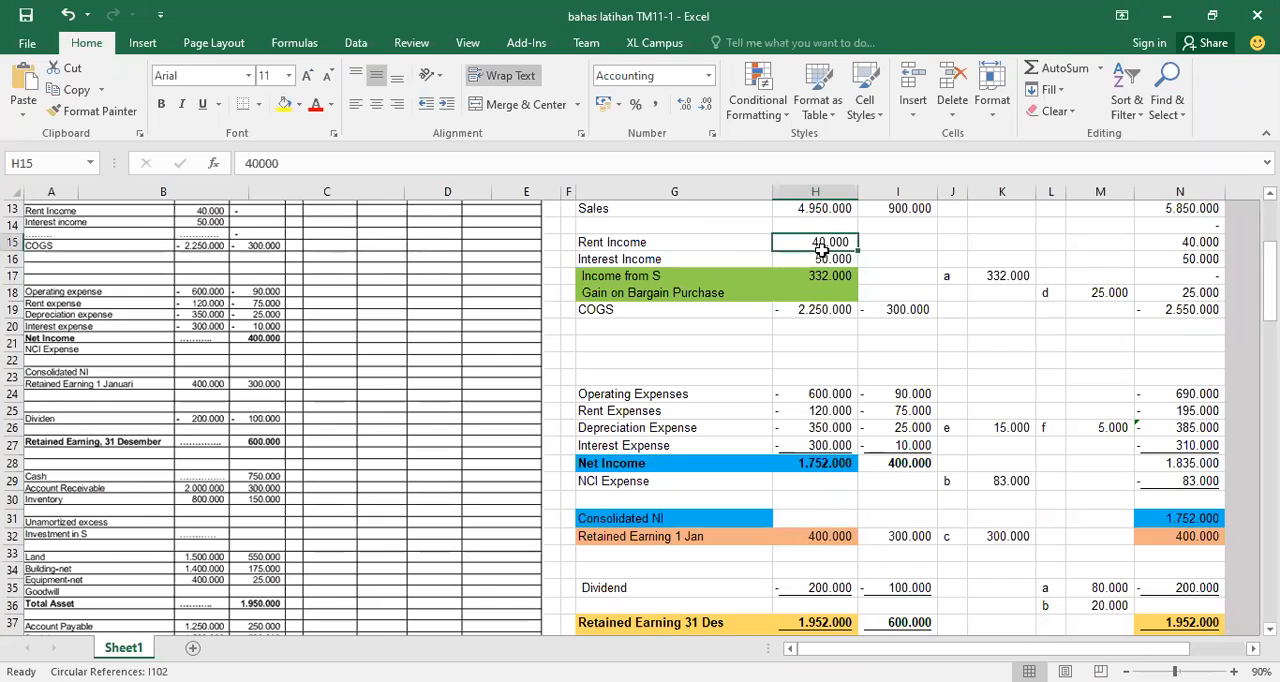
pyautogui.click(823, 263)
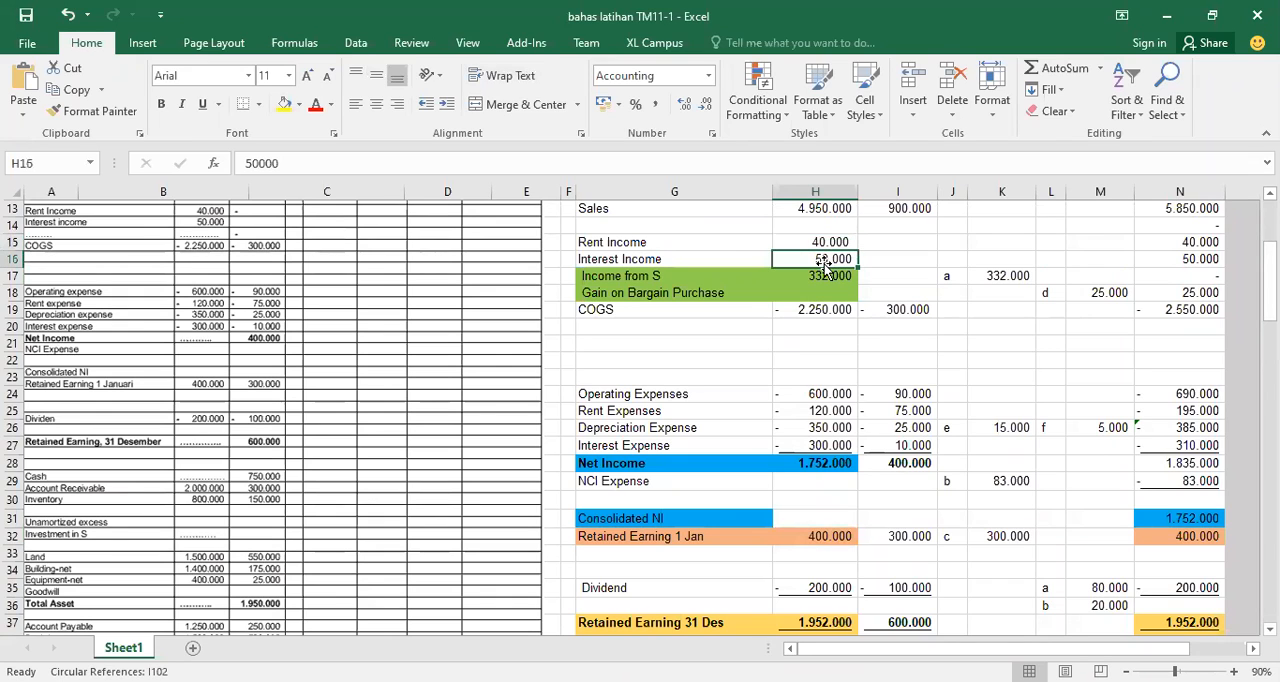
pyautogui.click(810, 278)
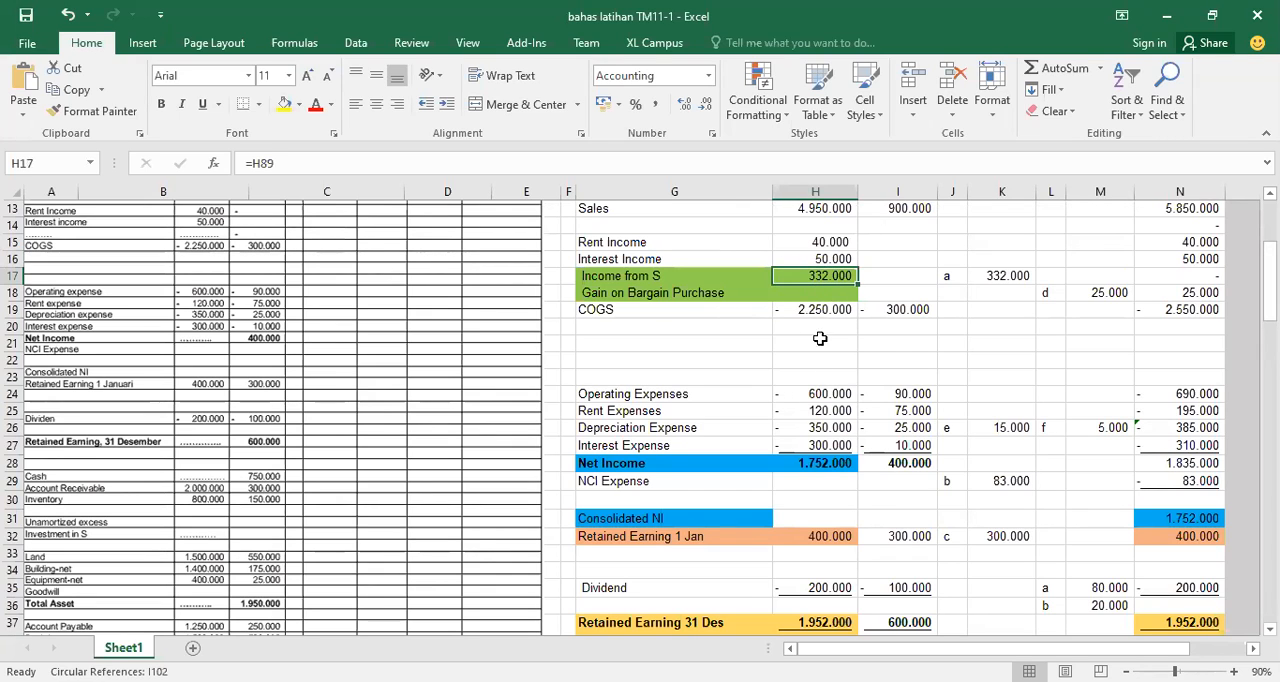
# Review P's COGS, operating, rent, depreciation and interest expenses, and inspect the formula for P's Net Income
pyautogui.click(820, 309)
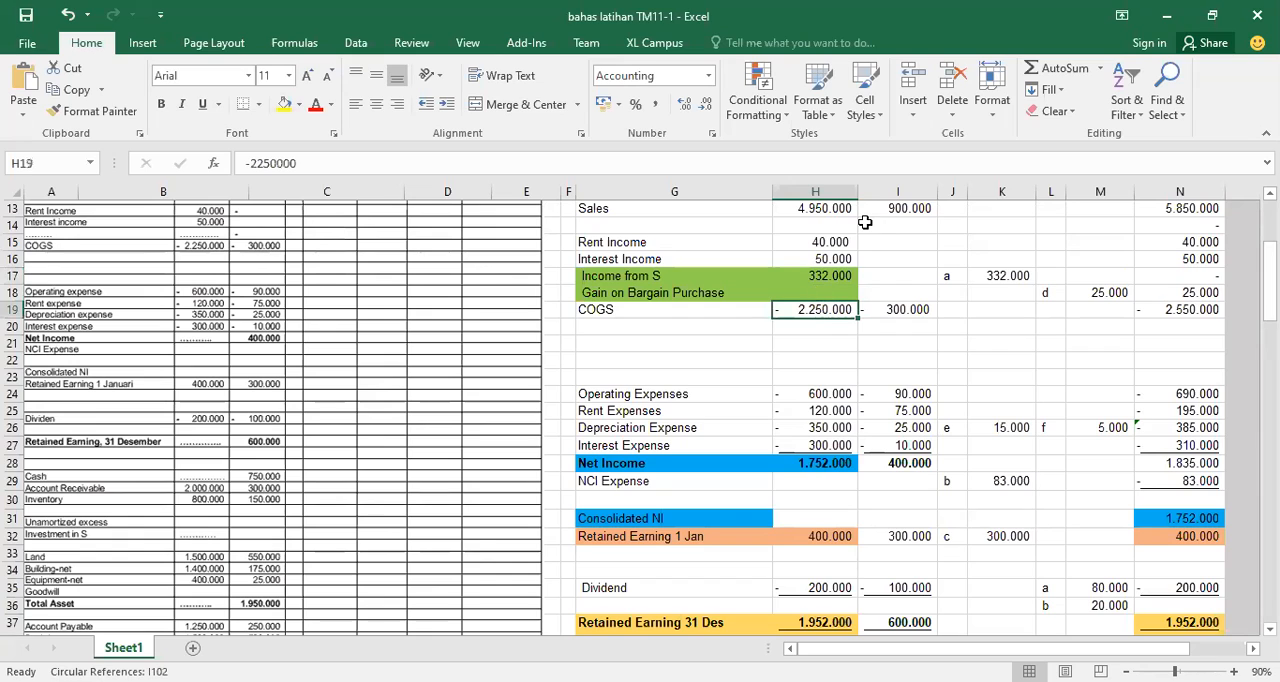
pyautogui.click(829, 394)
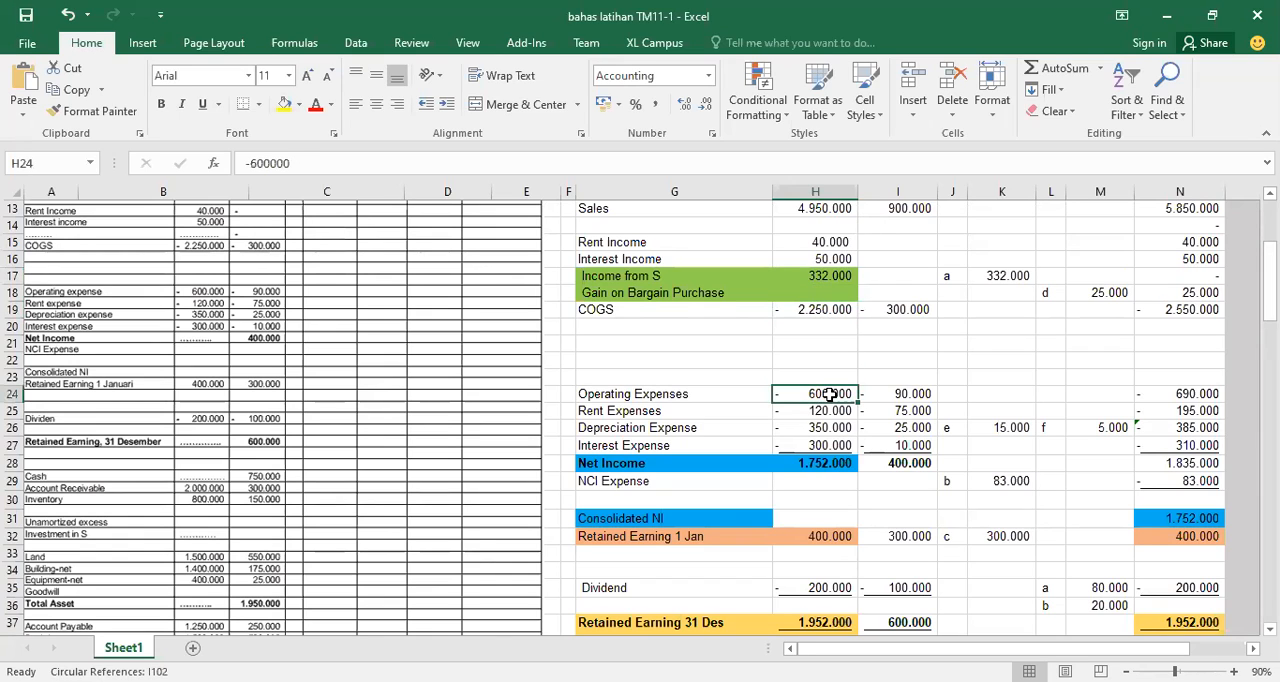
pyautogui.click(815, 412)
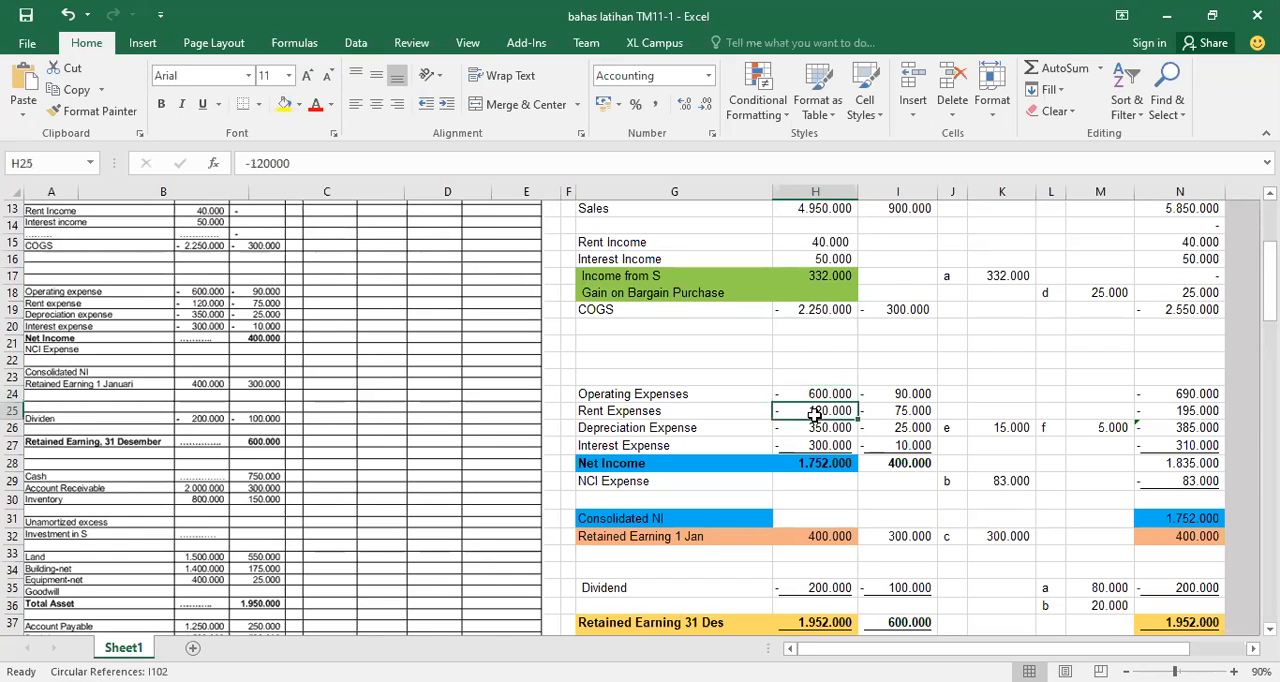
pyautogui.click(803, 429)
pyautogui.click(801, 445)
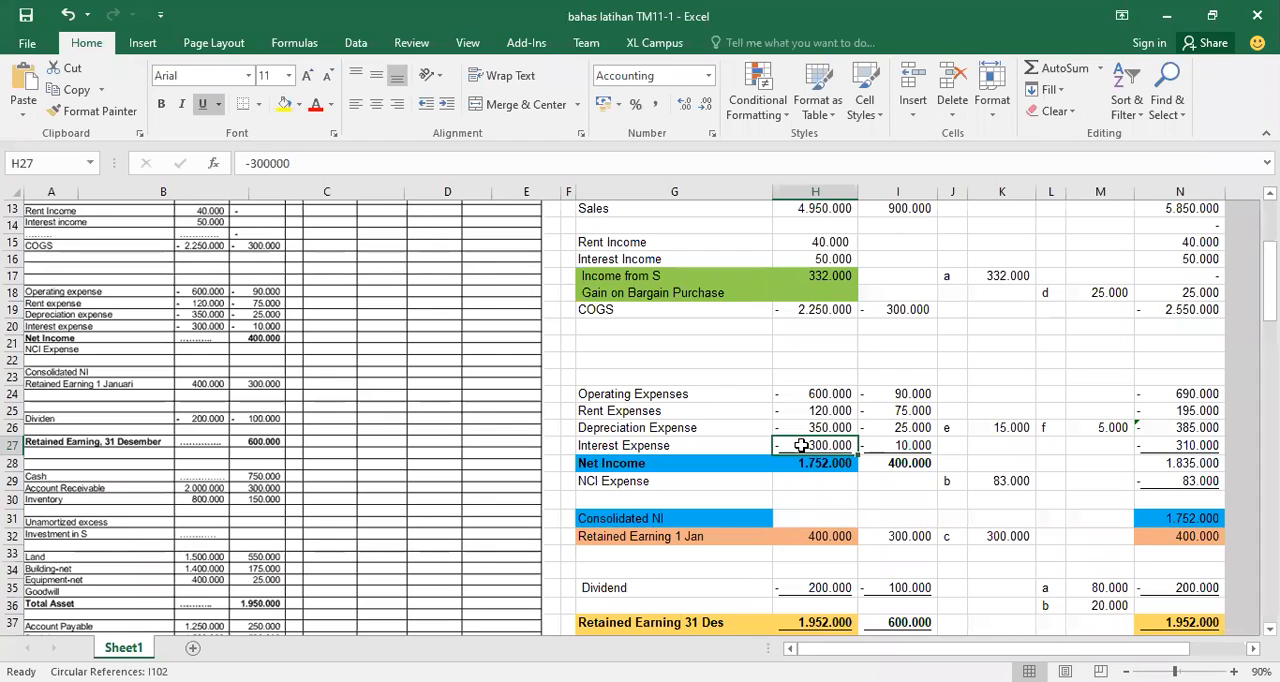
pyautogui.click(797, 466)
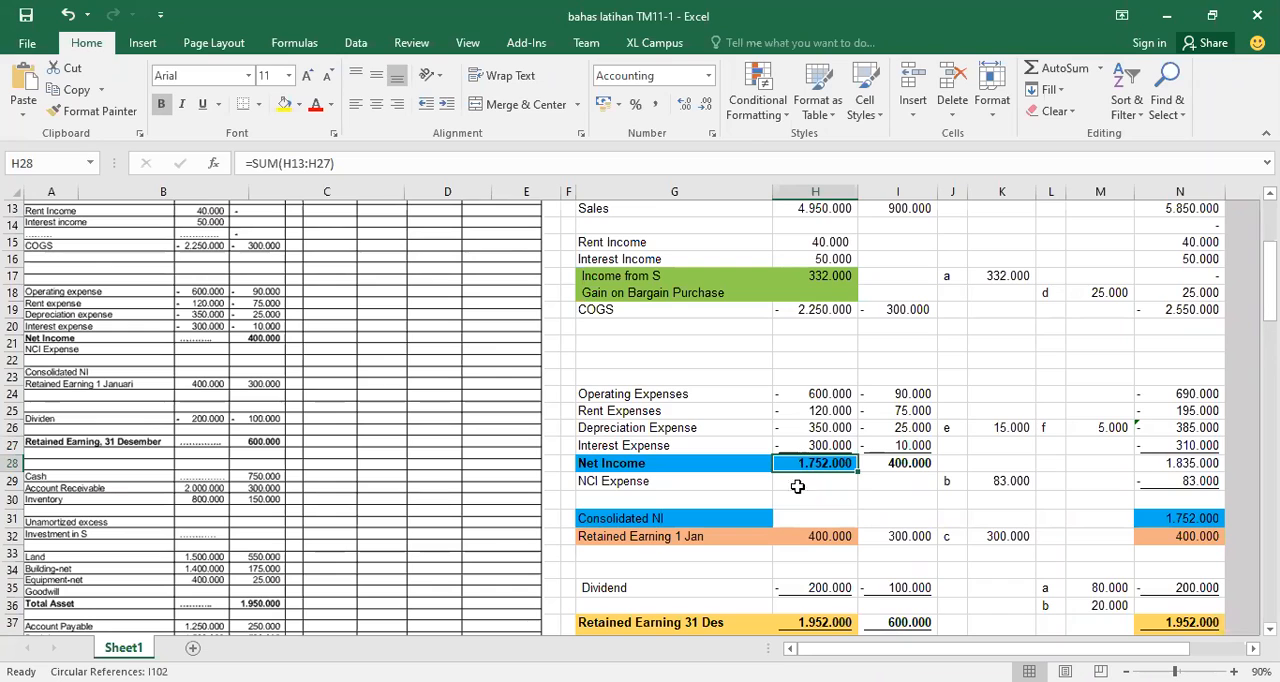
# Trace P's retained earnings from 1 Jan to the 31 Des formula and its linked entry in the equity section
pyautogui.click(811, 541)
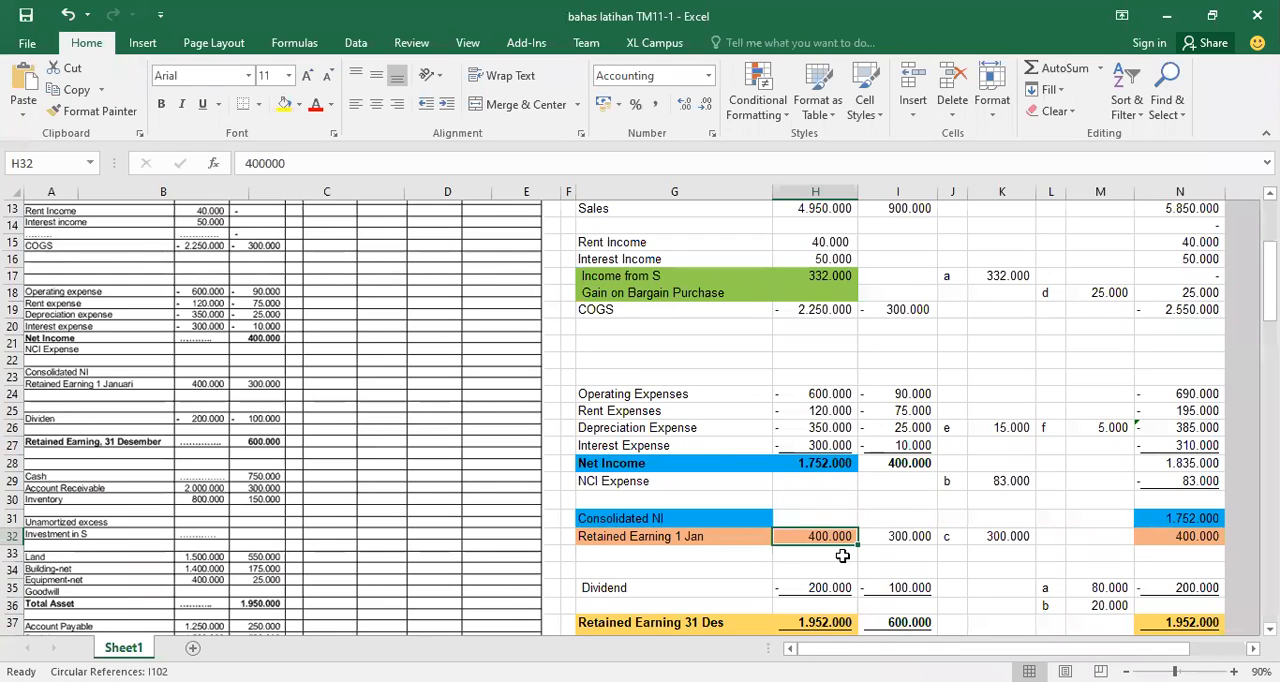
pyautogui.click(818, 621)
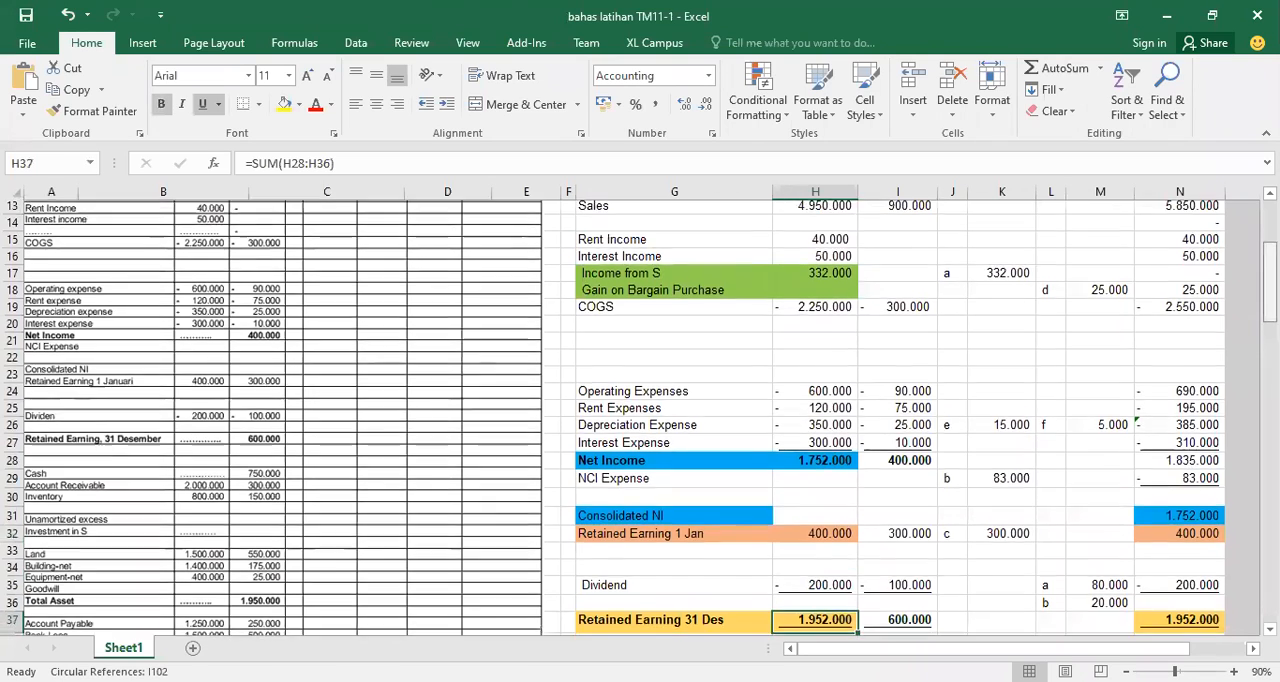
pyautogui.scroll(-5, 640, 416)
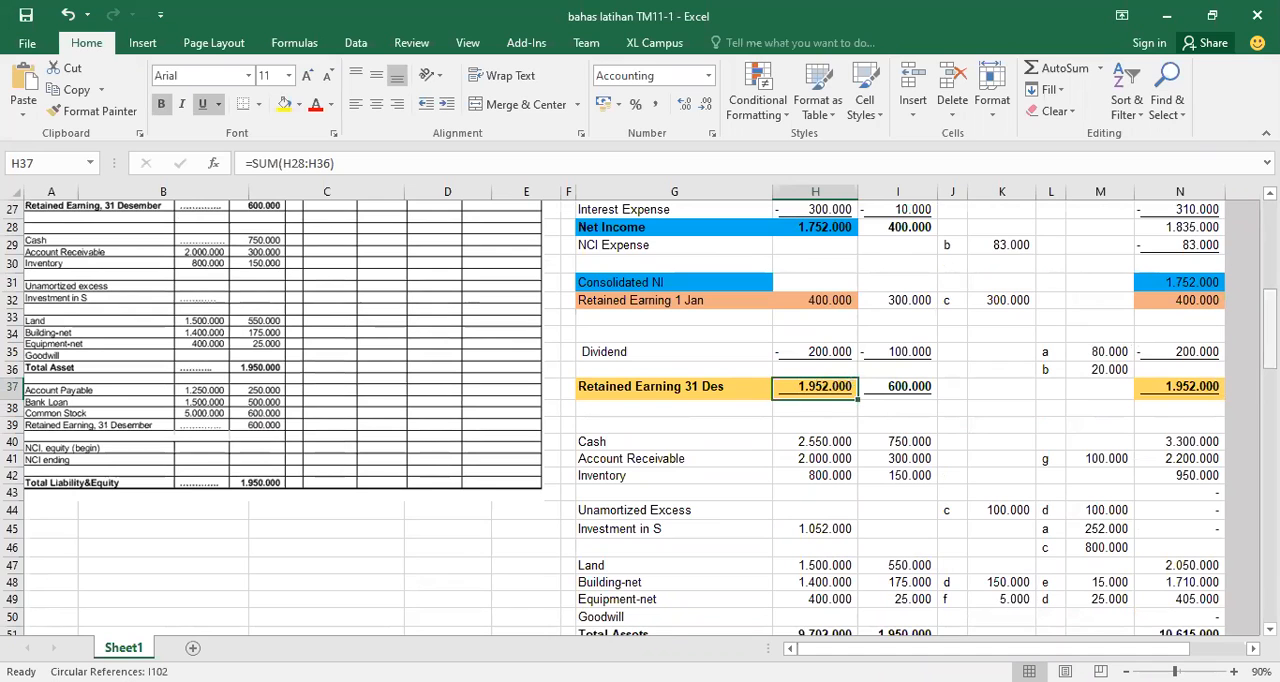
pyautogui.scroll(-3, 640, 415)
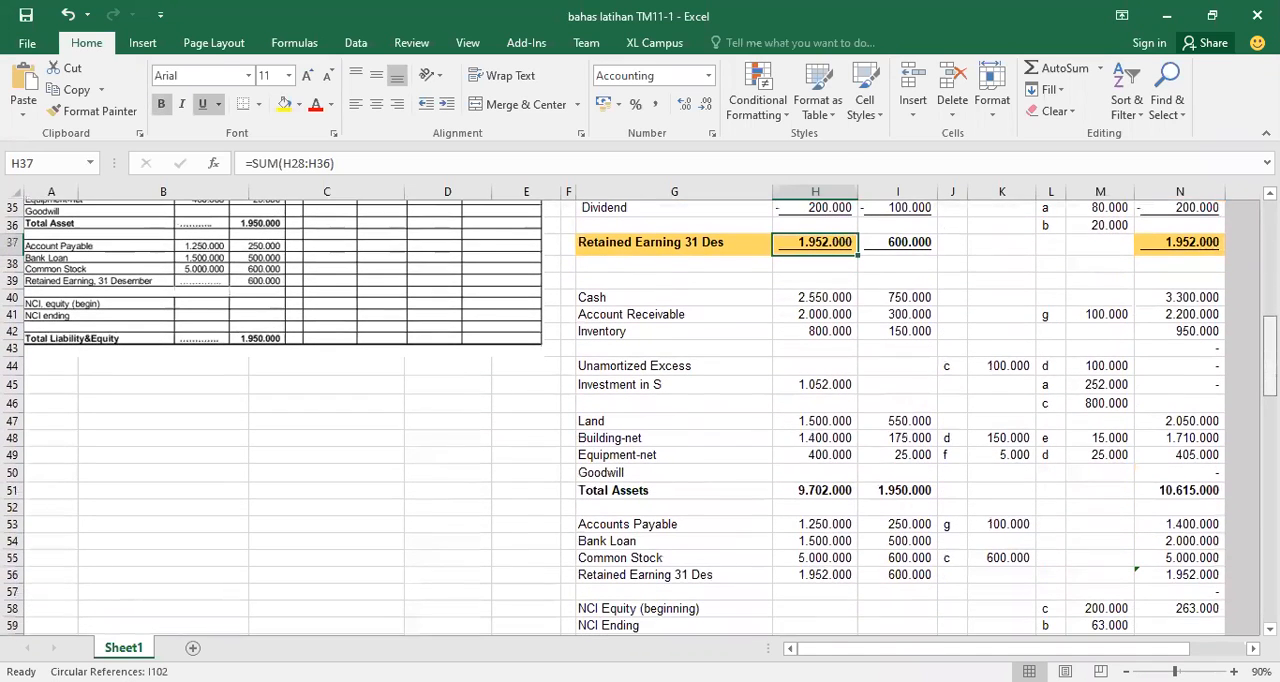
pyautogui.click(822, 576)
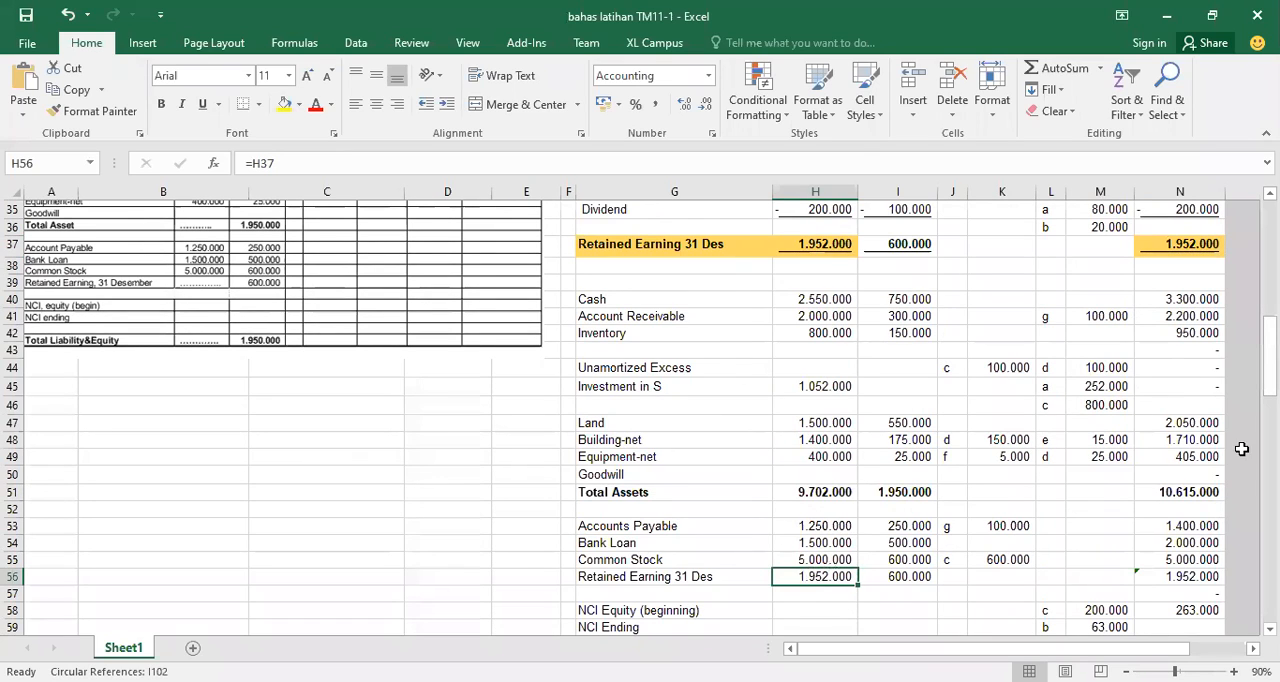
# Check P's Total Liability & Equity formula against Accounts Payable, Bank Loan, Common Stock and Retained Earning 31 Des
pyautogui.moveTo(1270, 362); pyautogui.dragTo(1270, 372)
pyautogui.click(815, 609)
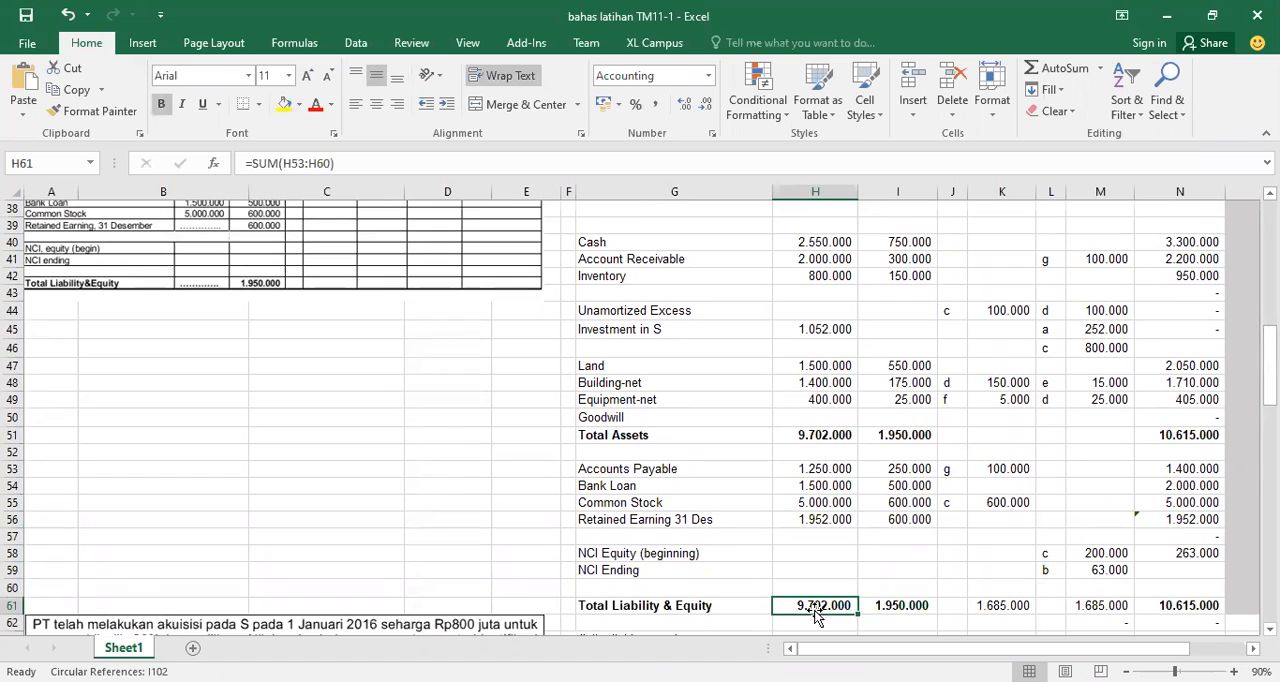
pyautogui.click(816, 465)
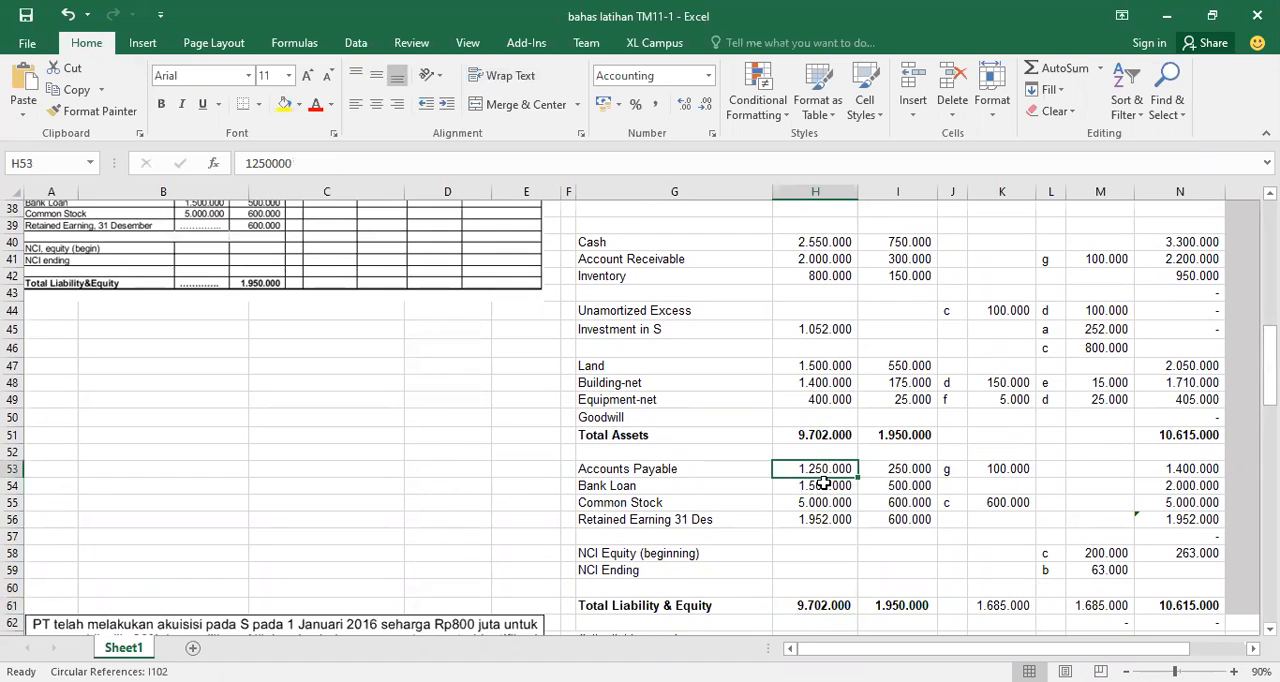
pyautogui.click(822, 485)
pyautogui.click(822, 502)
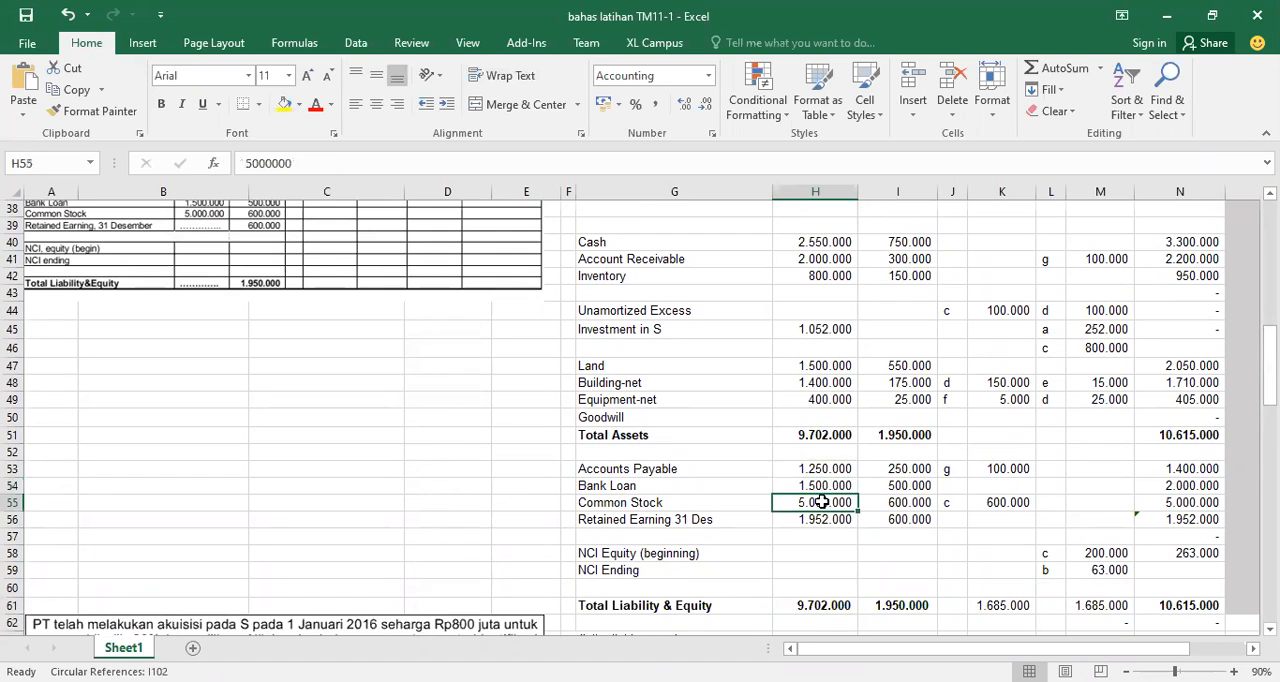
pyautogui.click(818, 518)
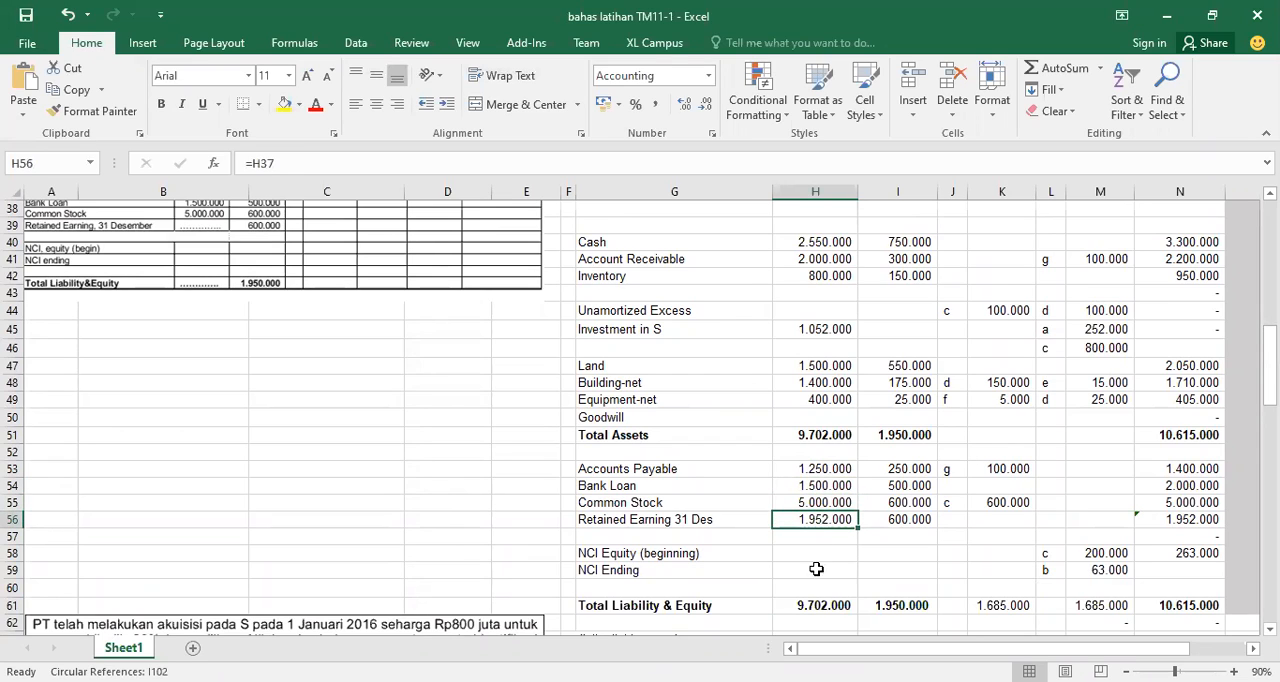
pyautogui.click(819, 601)
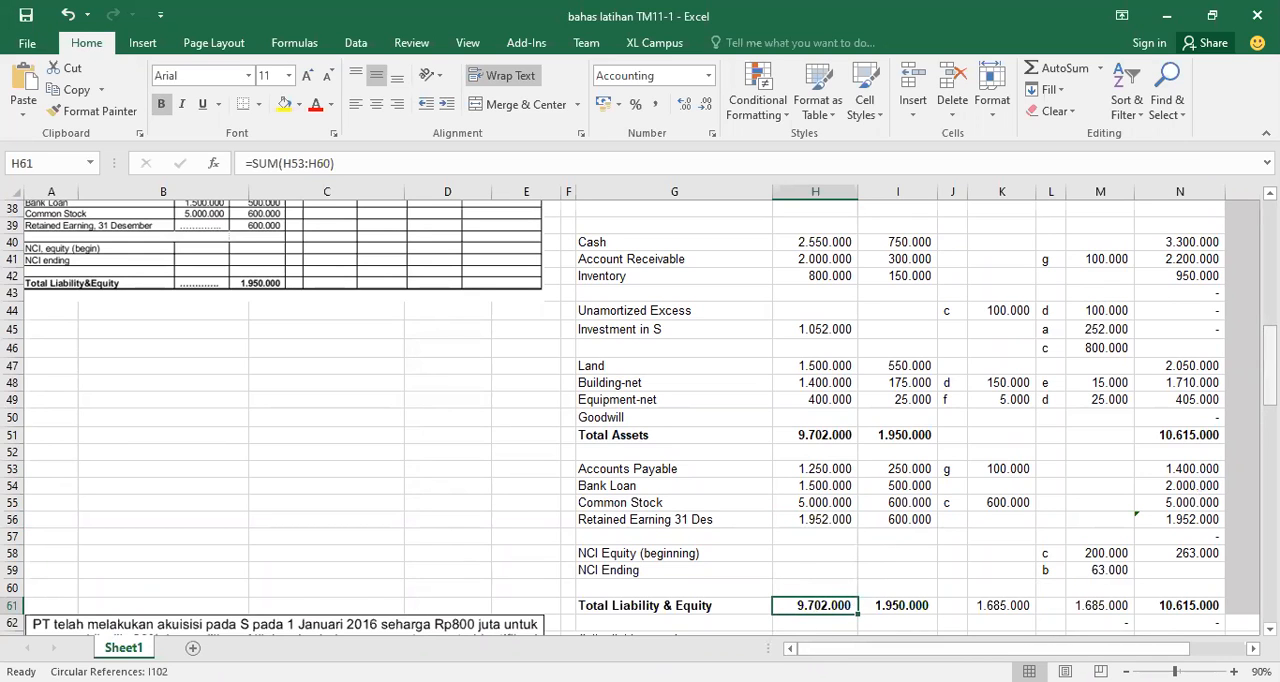
# Inspect P's Total Assets and Account Receivable, and examine the formula that derives P's Cash as the balancing figure
pyautogui.scroll(7, 1268, 365)
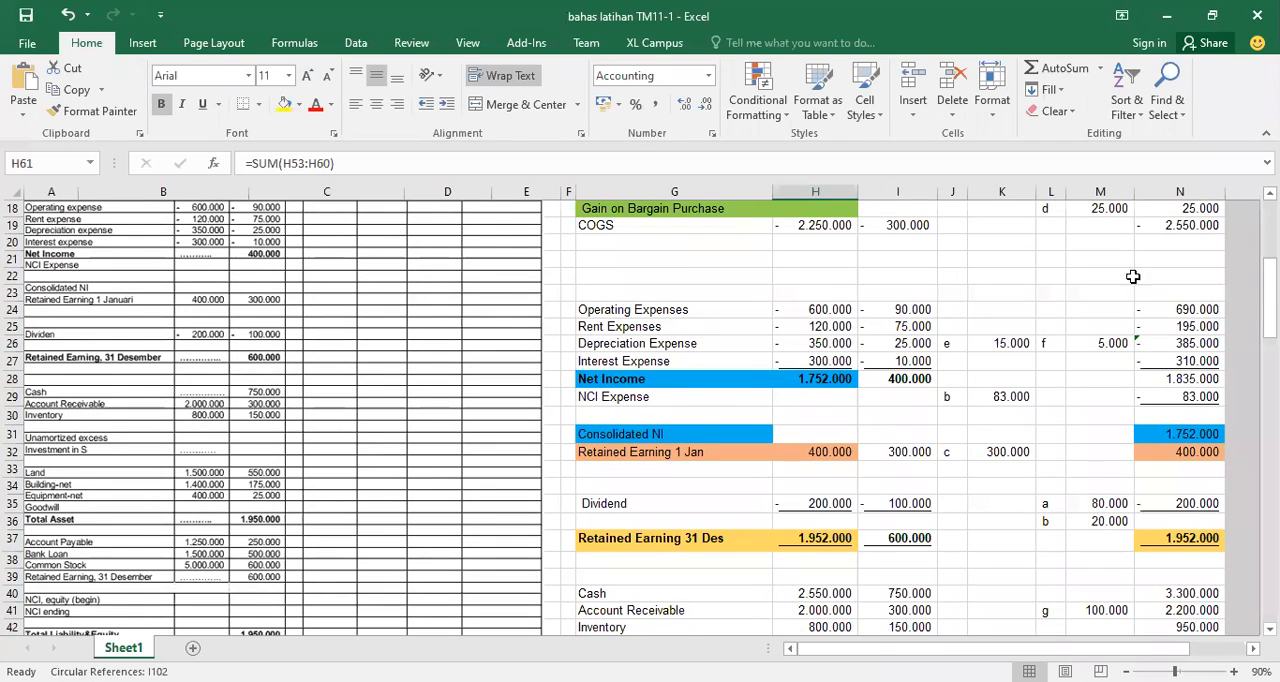
pyautogui.scroll(-3, 1270, 300)
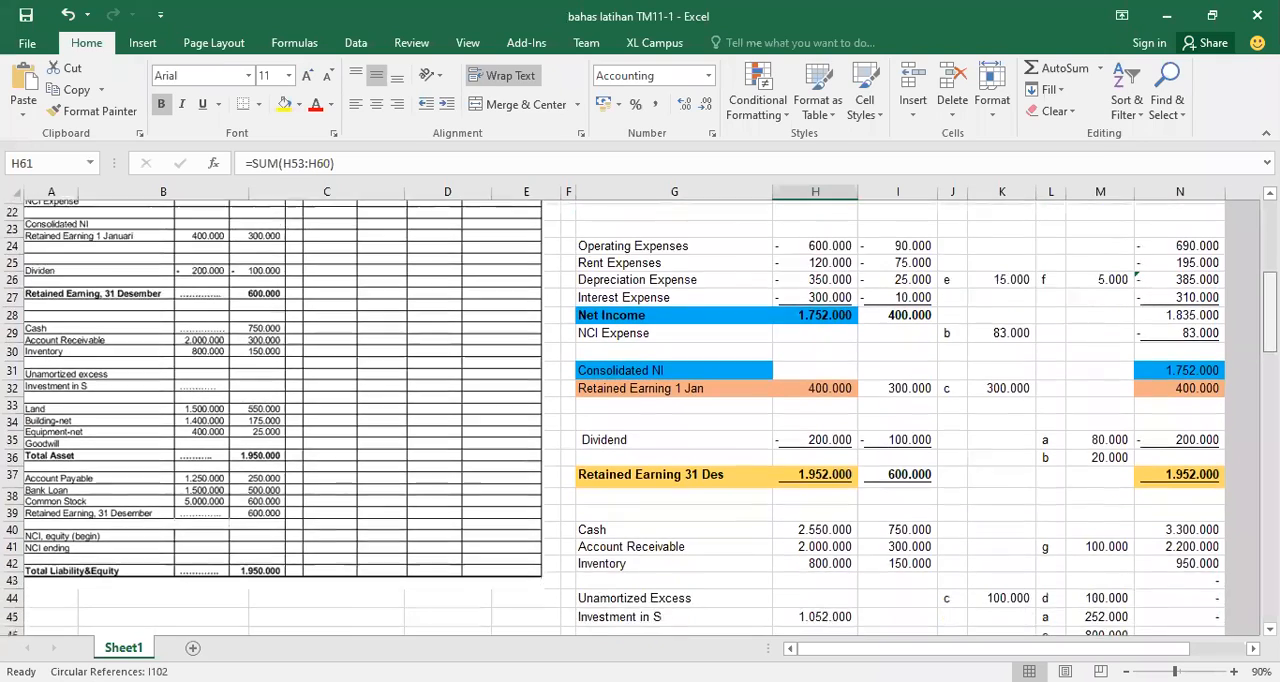
pyautogui.scroll(-2, 1146, 350)
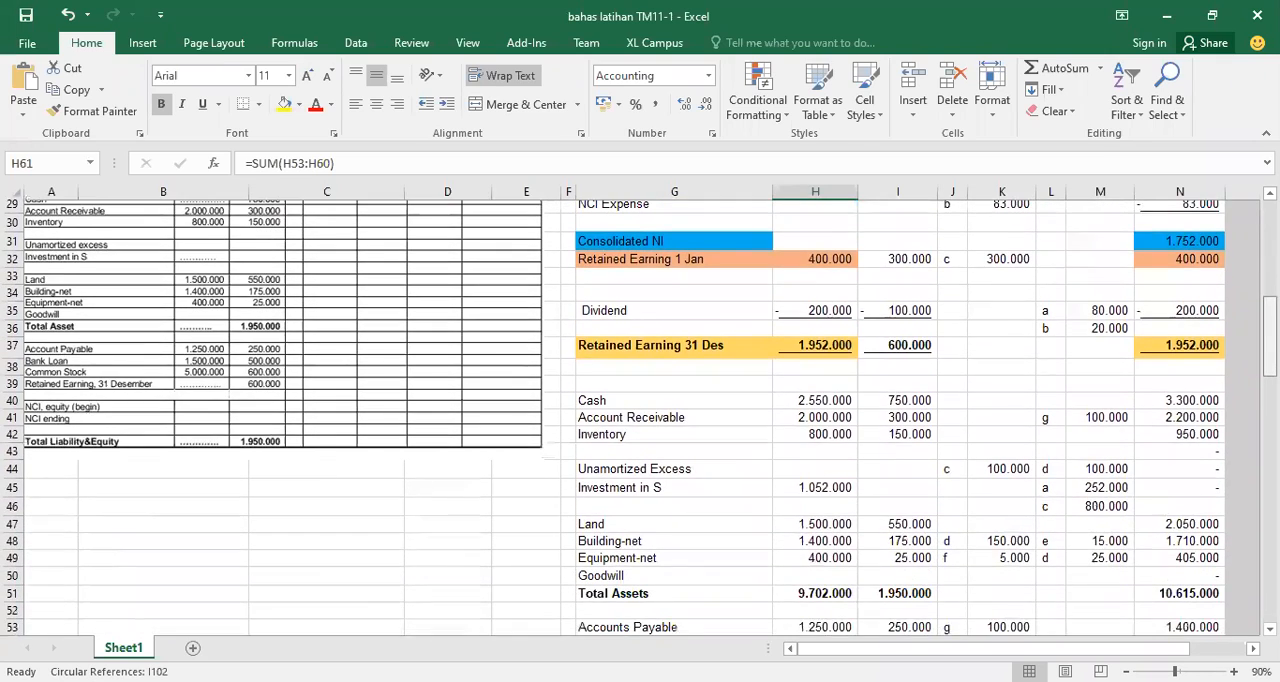
pyautogui.click(817, 599)
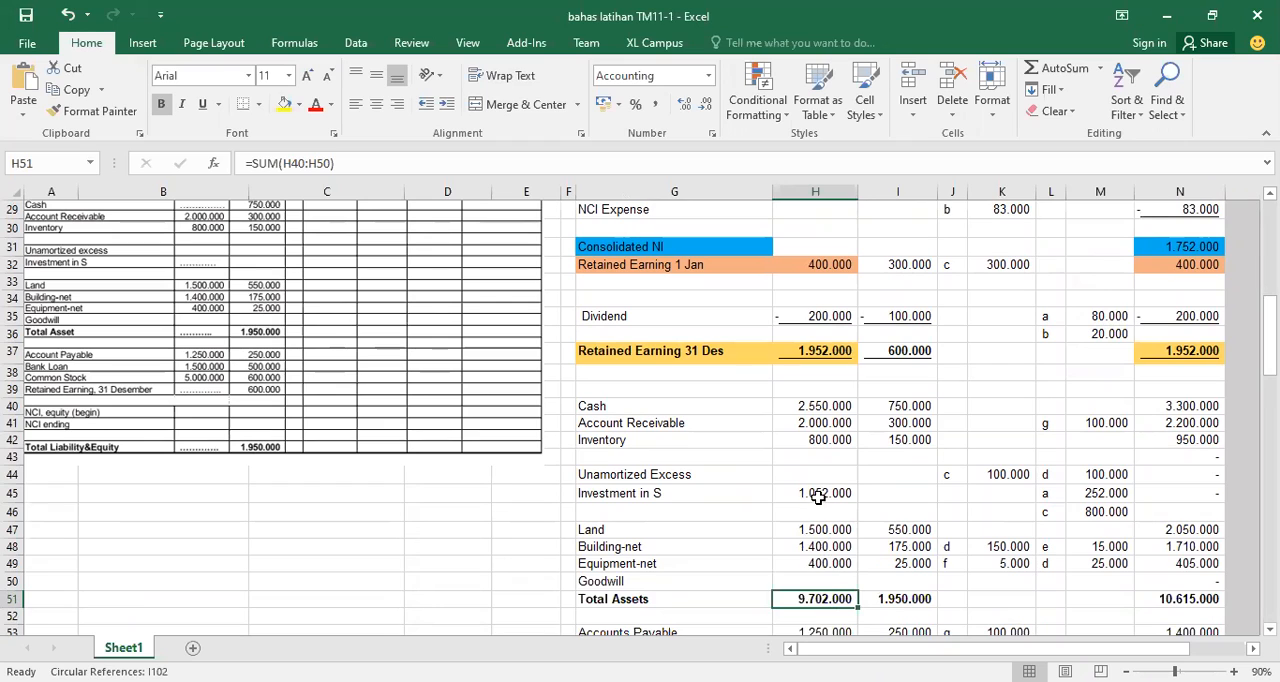
pyautogui.click(818, 425)
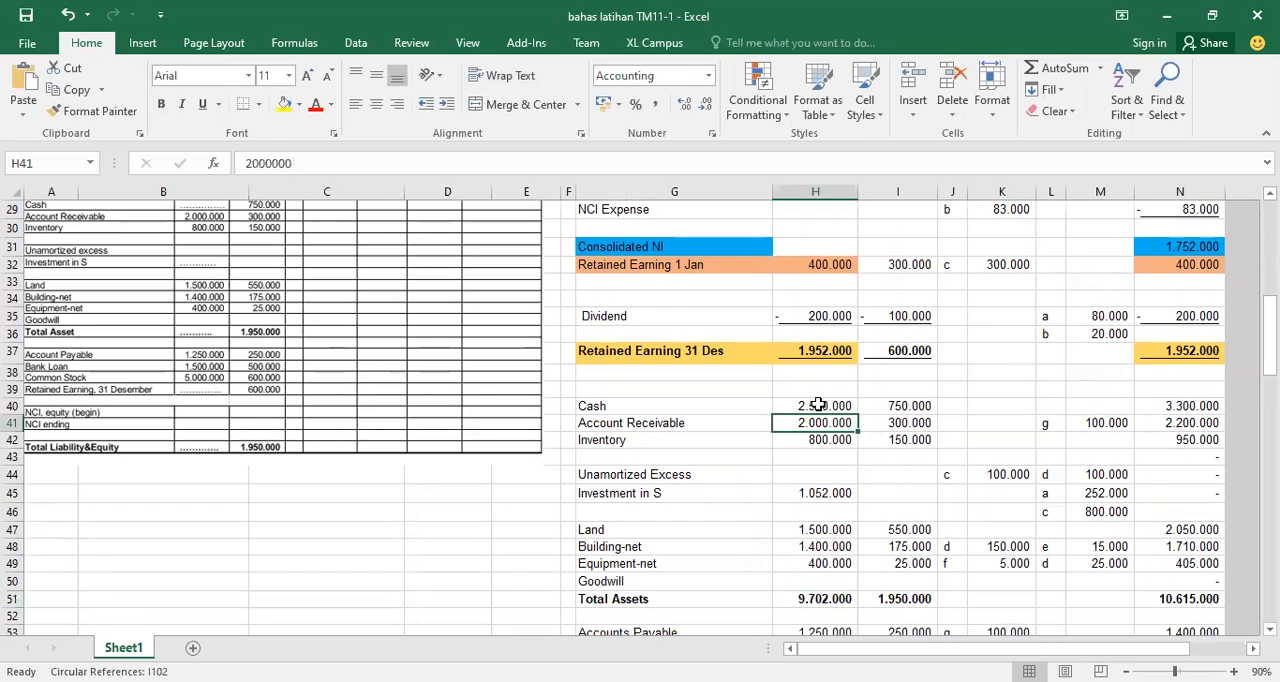
pyautogui.click(818, 405)
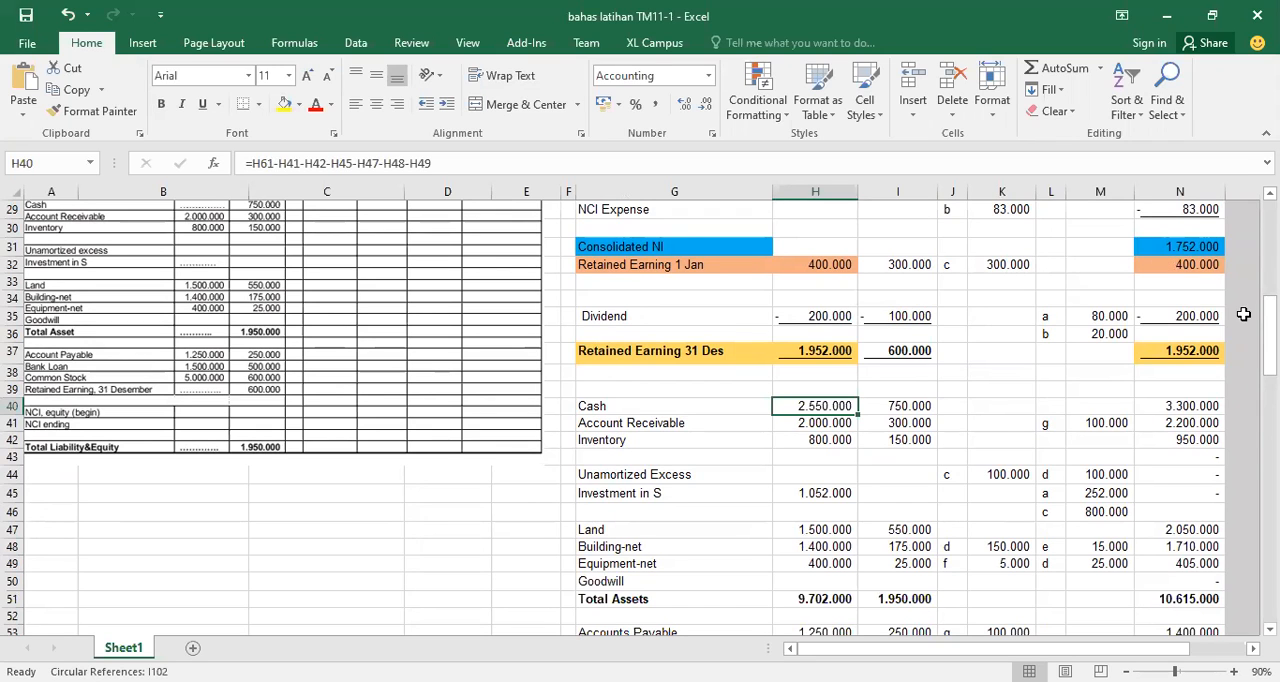
# Trace P's Income from S in the worksheet to the Income from S debit line of journal entry a
pyautogui.moveTo(1269, 335); pyautogui.dragTo(1269, 271)
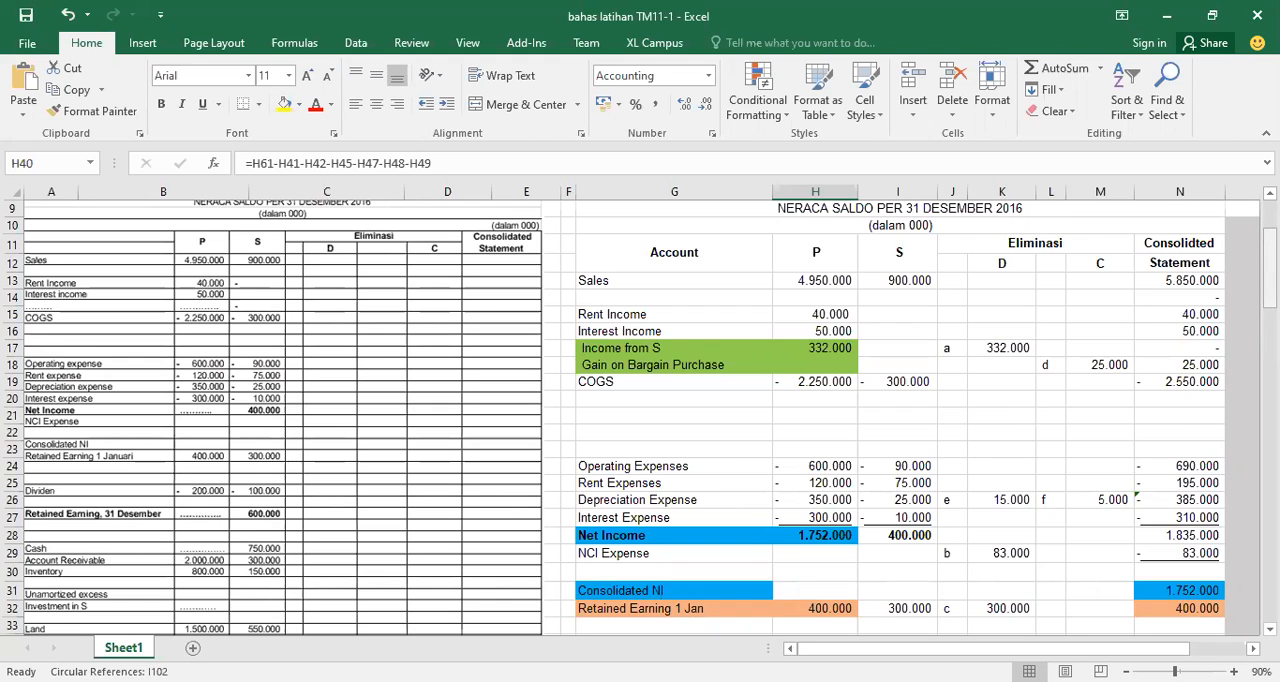
pyautogui.click(849, 349)
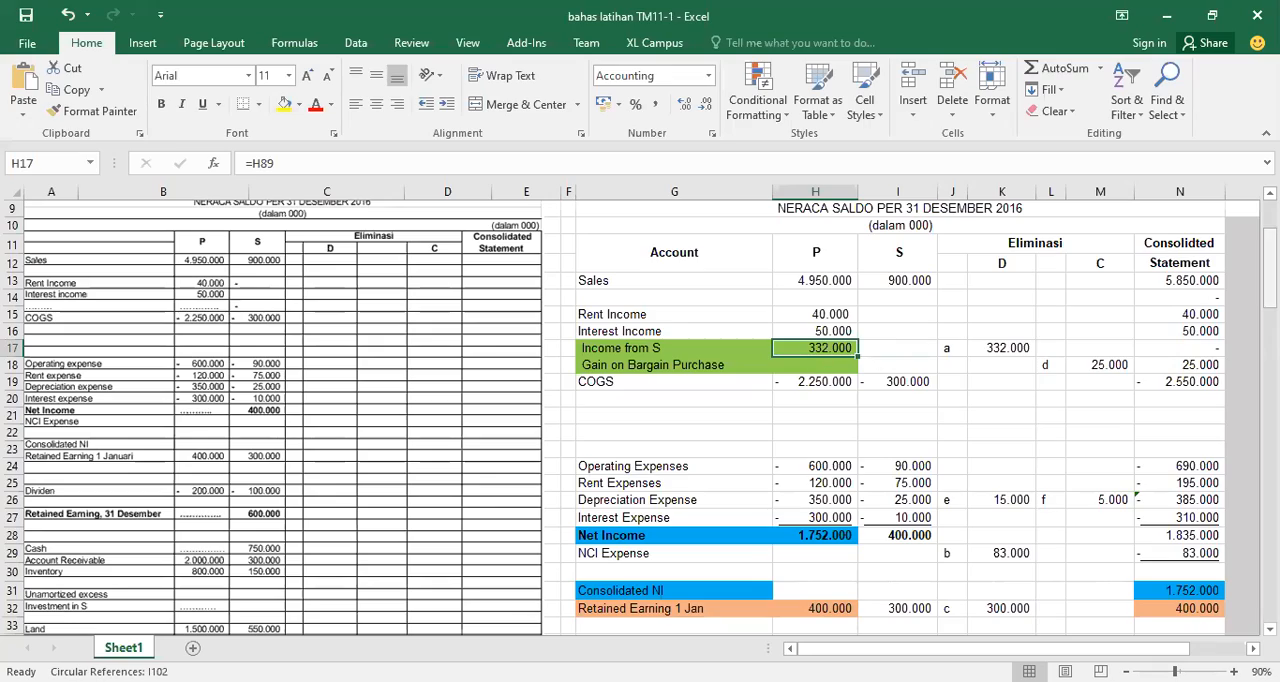
pyautogui.moveTo(1270, 272); pyautogui.dragTo(1270, 290)
pyautogui.scroll(-13, 640, 416)
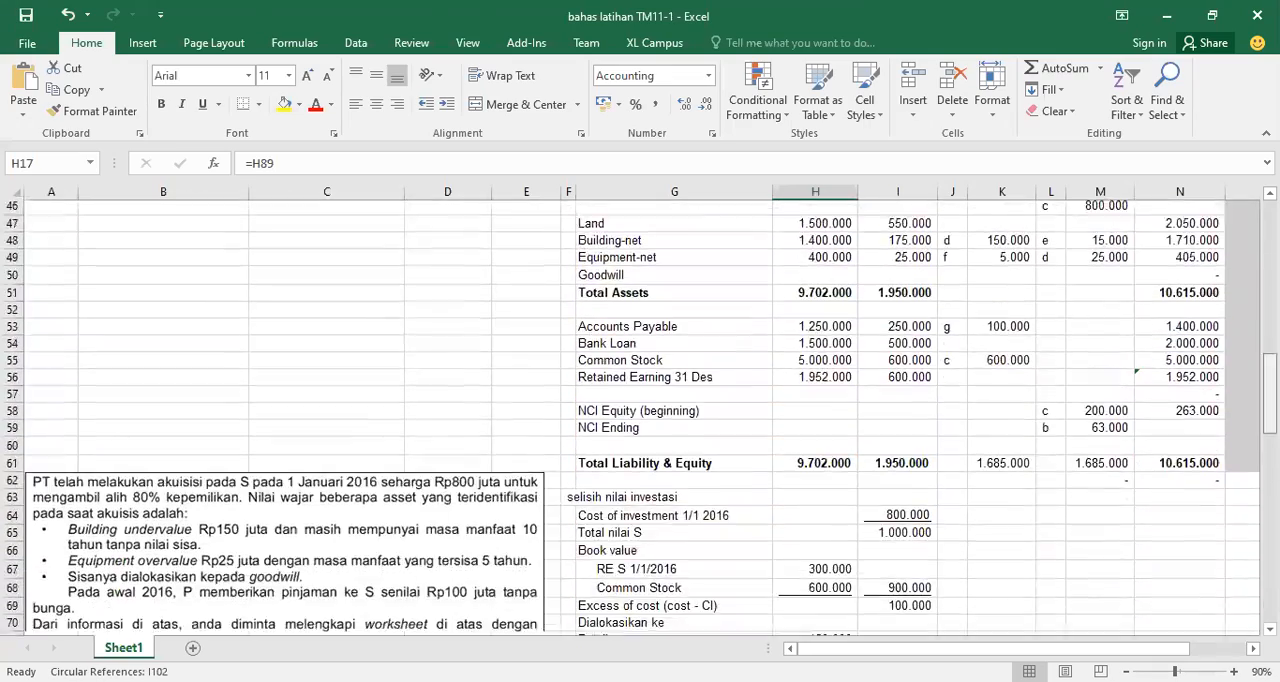
pyautogui.scroll(-7, 640, 416)
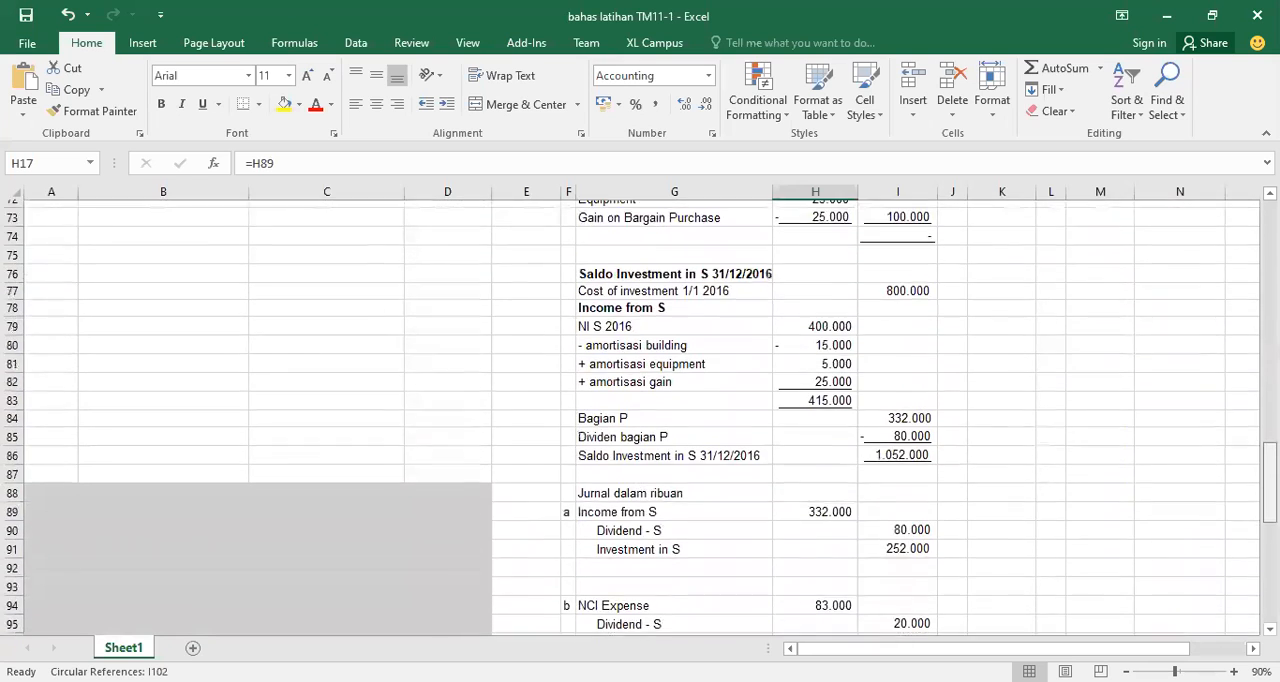
pyautogui.click(672, 460)
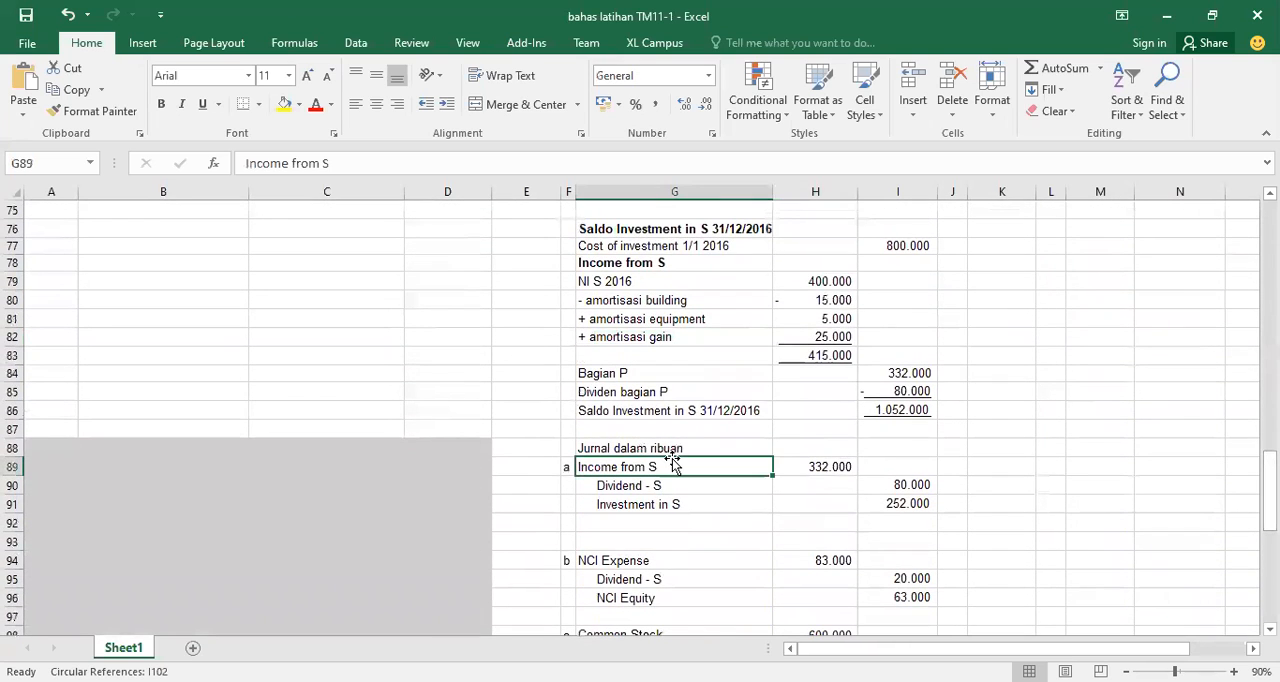
pyautogui.click(798, 467)
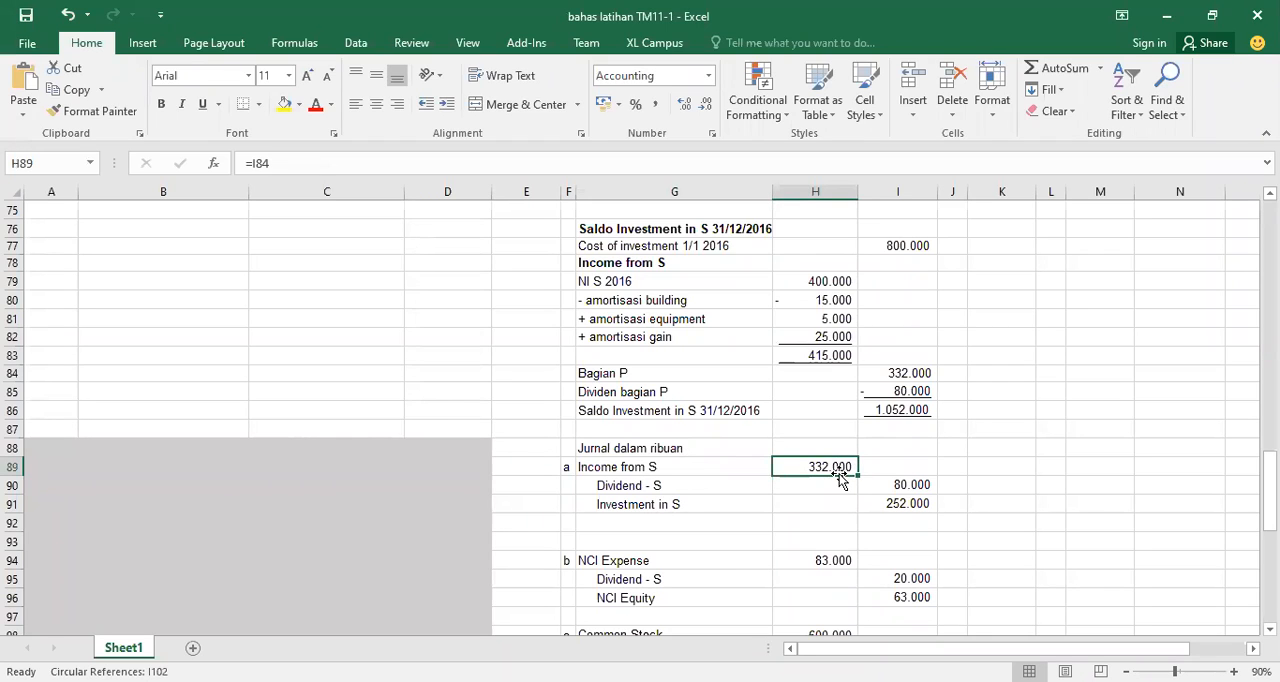
# Inspect the Dividend - S and Investment in S credit lines of journal entry a and their formulas
pyautogui.click(690, 486)
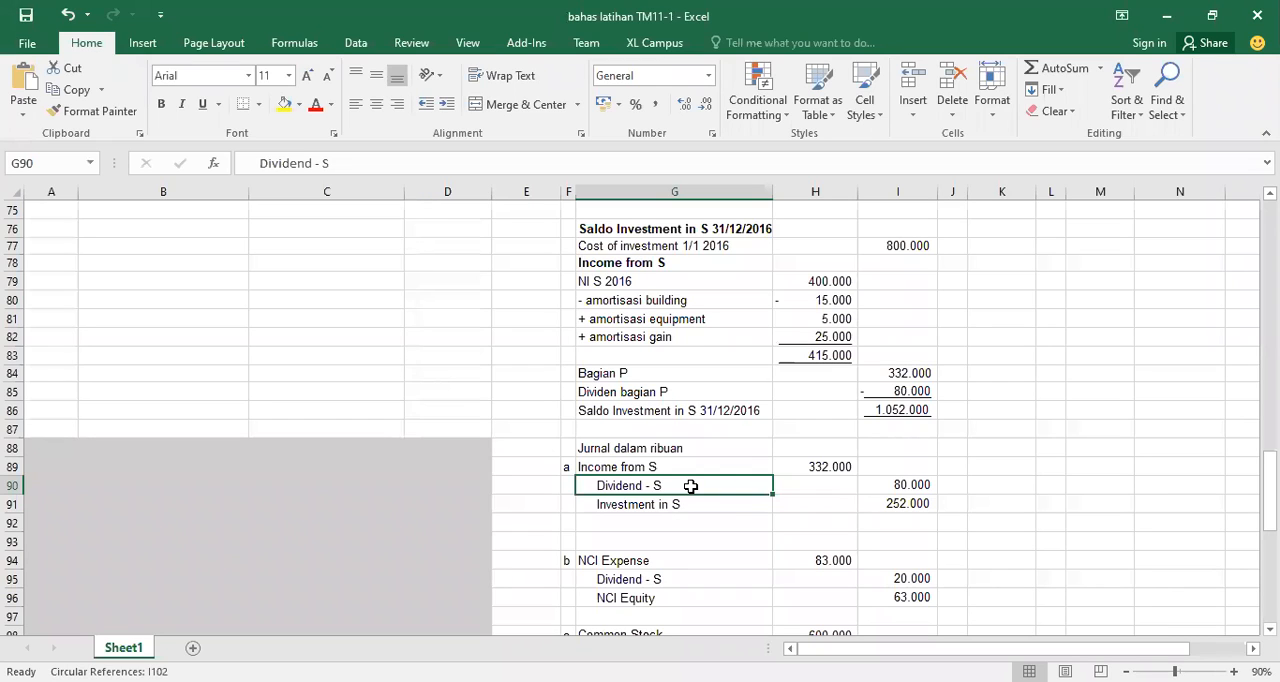
pyautogui.click(902, 485)
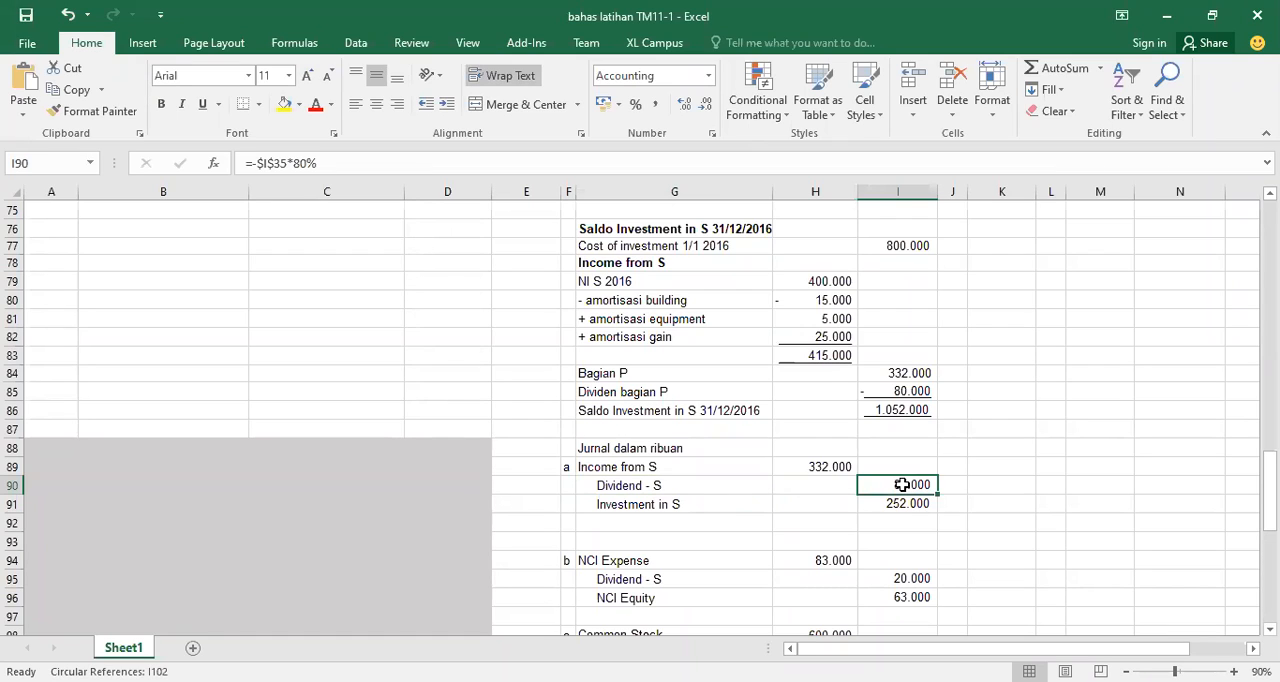
pyautogui.click(700, 506)
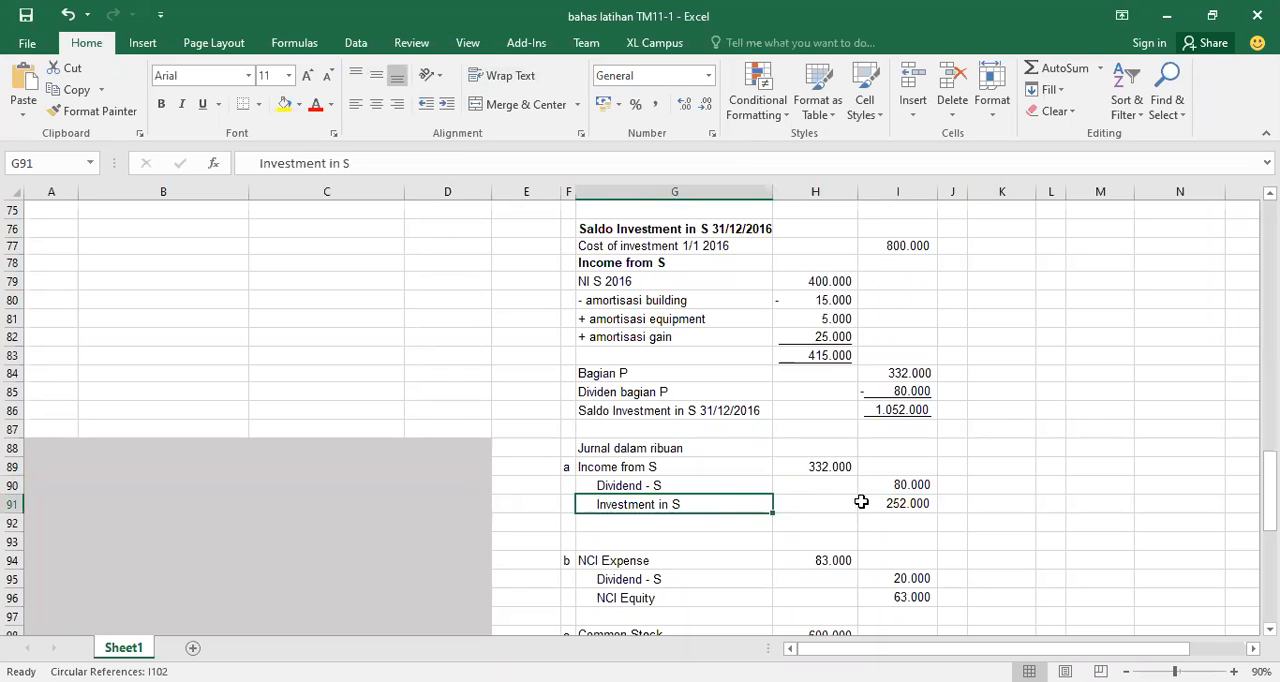
pyautogui.click(881, 504)
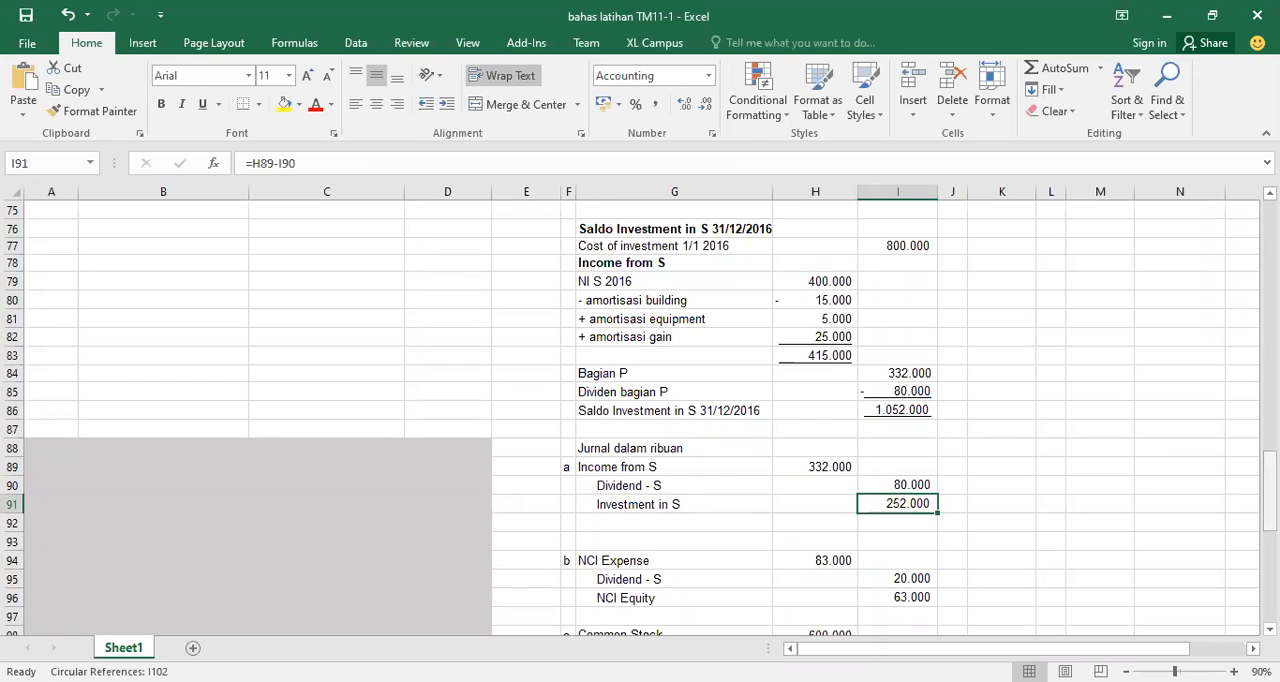
# Inspect journal entry b's NCI Expense, Dividend - S and NCI Equity formulas, tracing NCI Expense back to S's adjusted income total
pyautogui.scroll(-2, 640, 417)
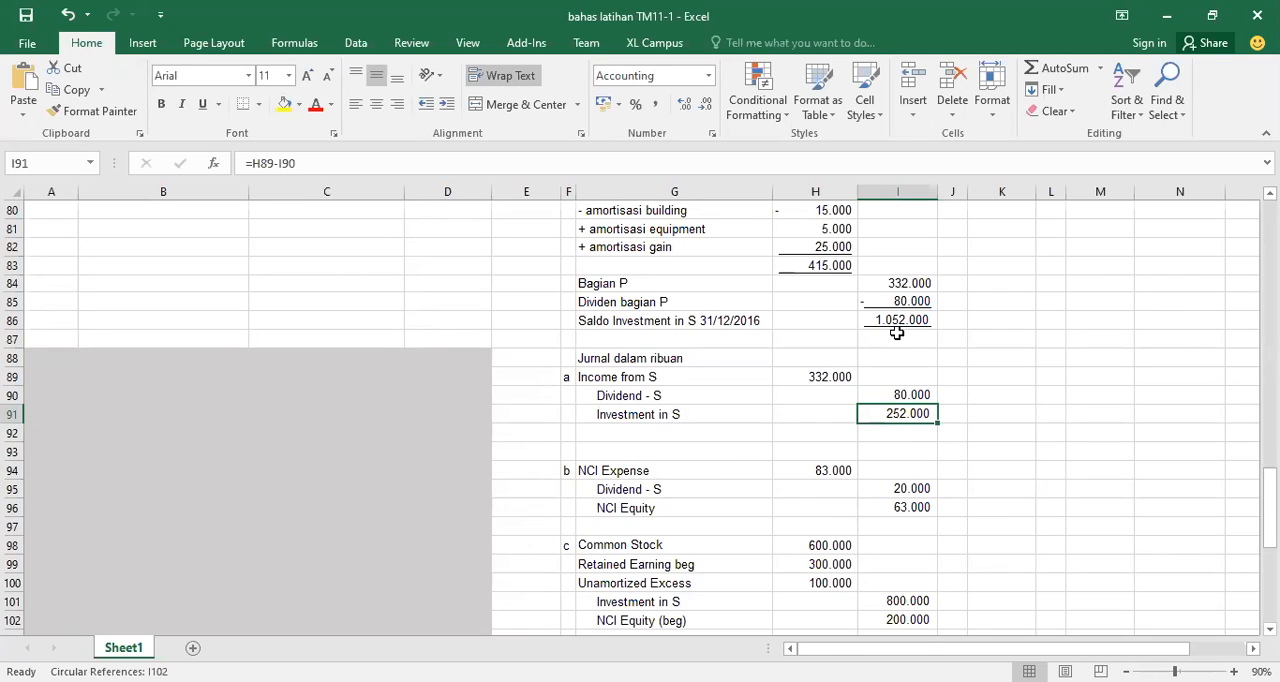
pyautogui.click(829, 265)
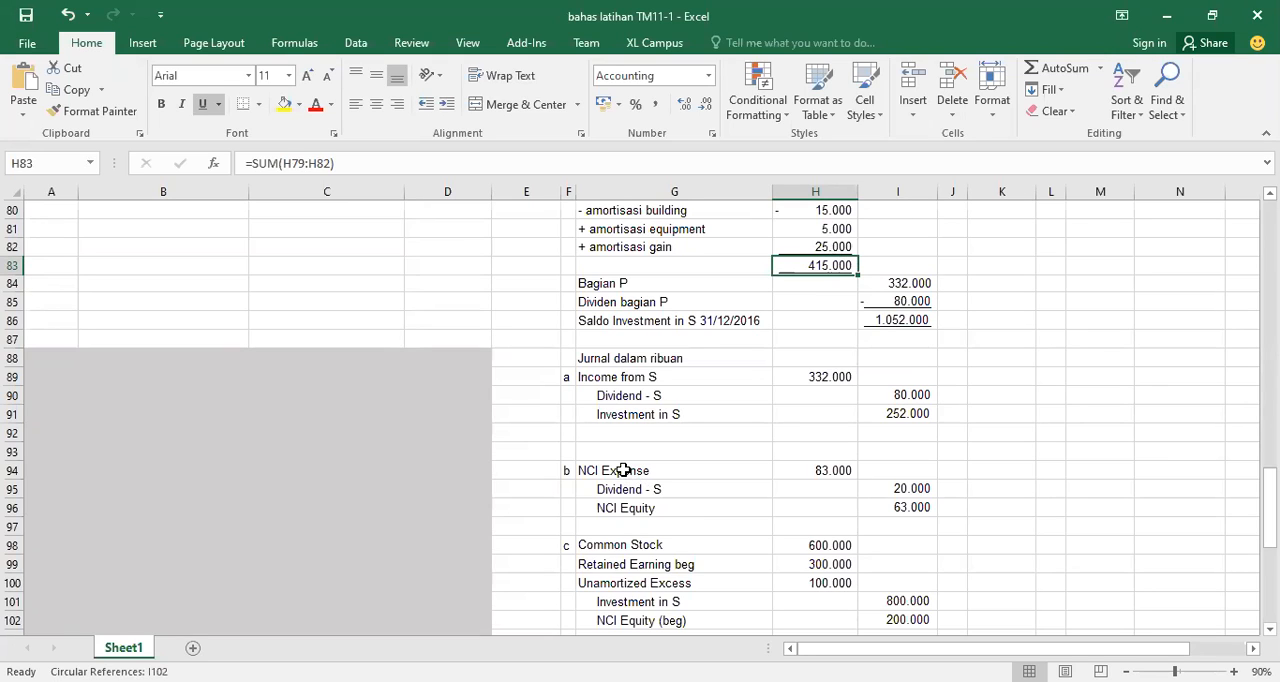
pyautogui.click(843, 470)
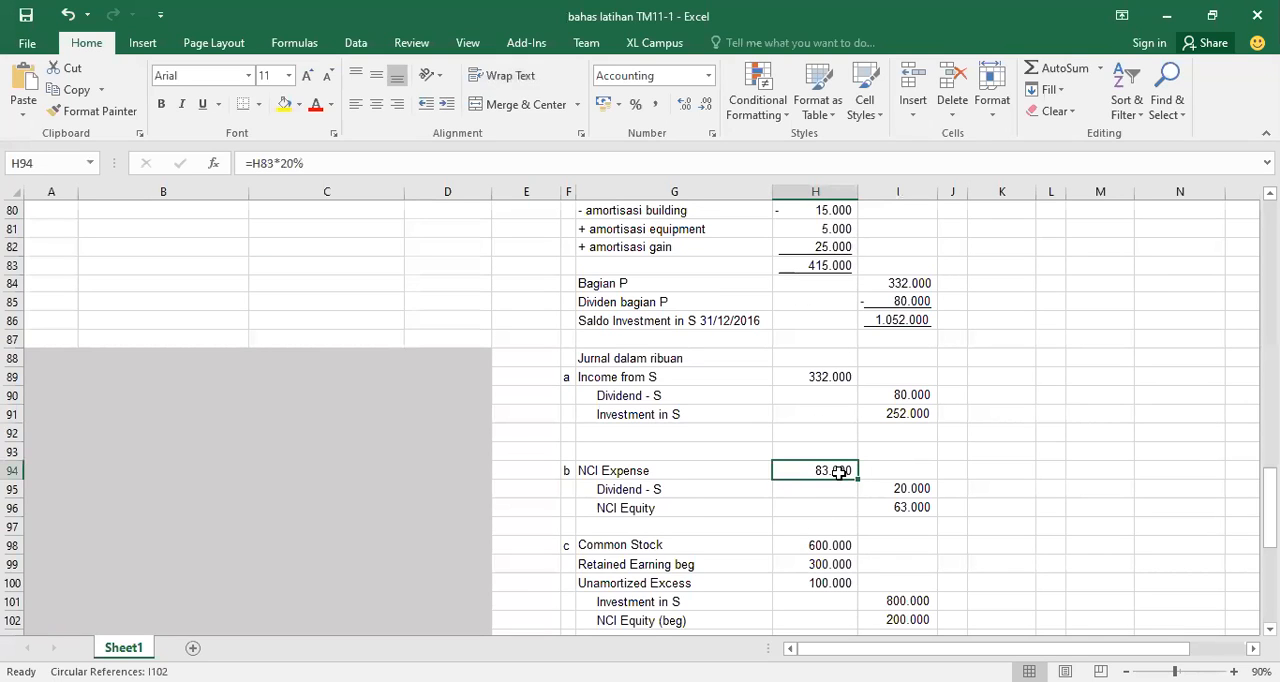
pyautogui.click(665, 489)
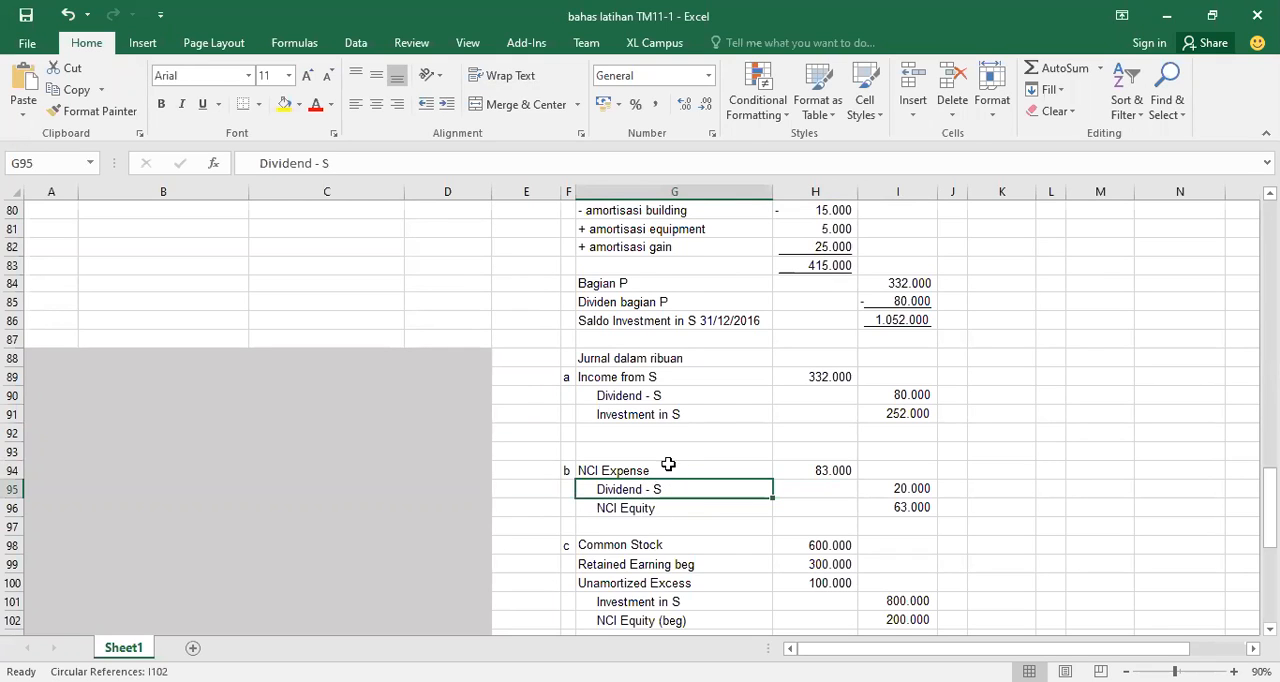
pyautogui.click(903, 490)
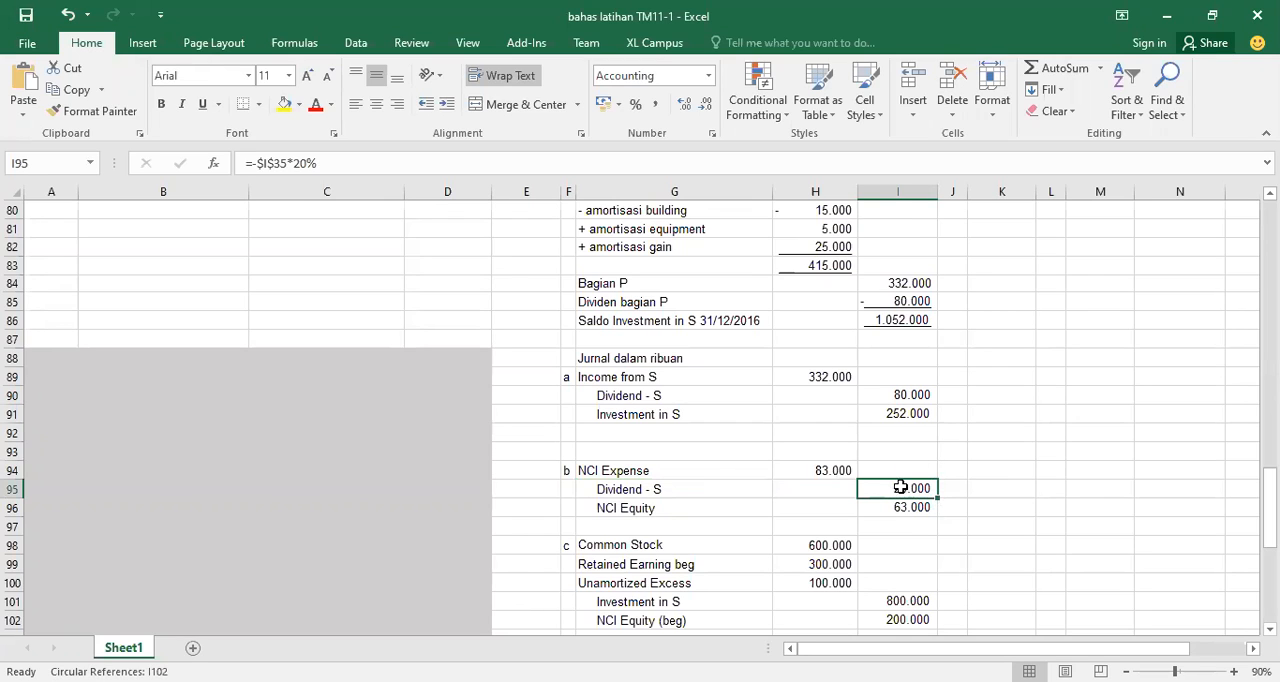
pyautogui.click(698, 512)
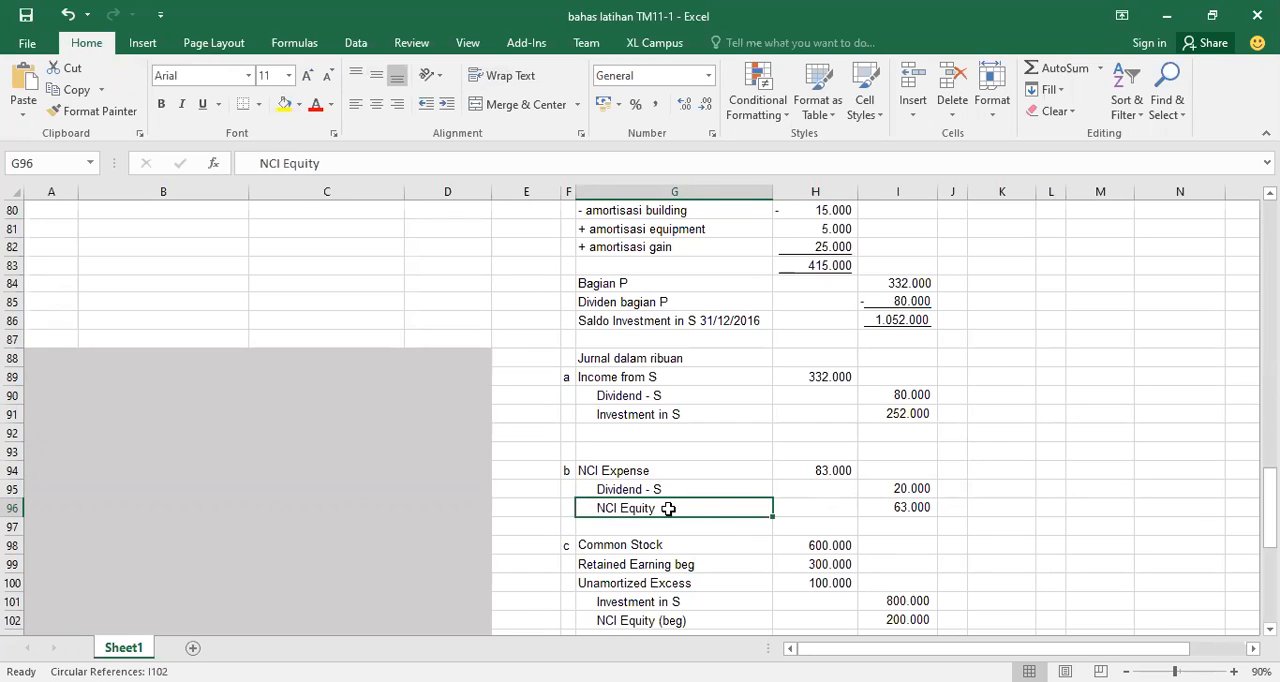
pyautogui.click(897, 510)
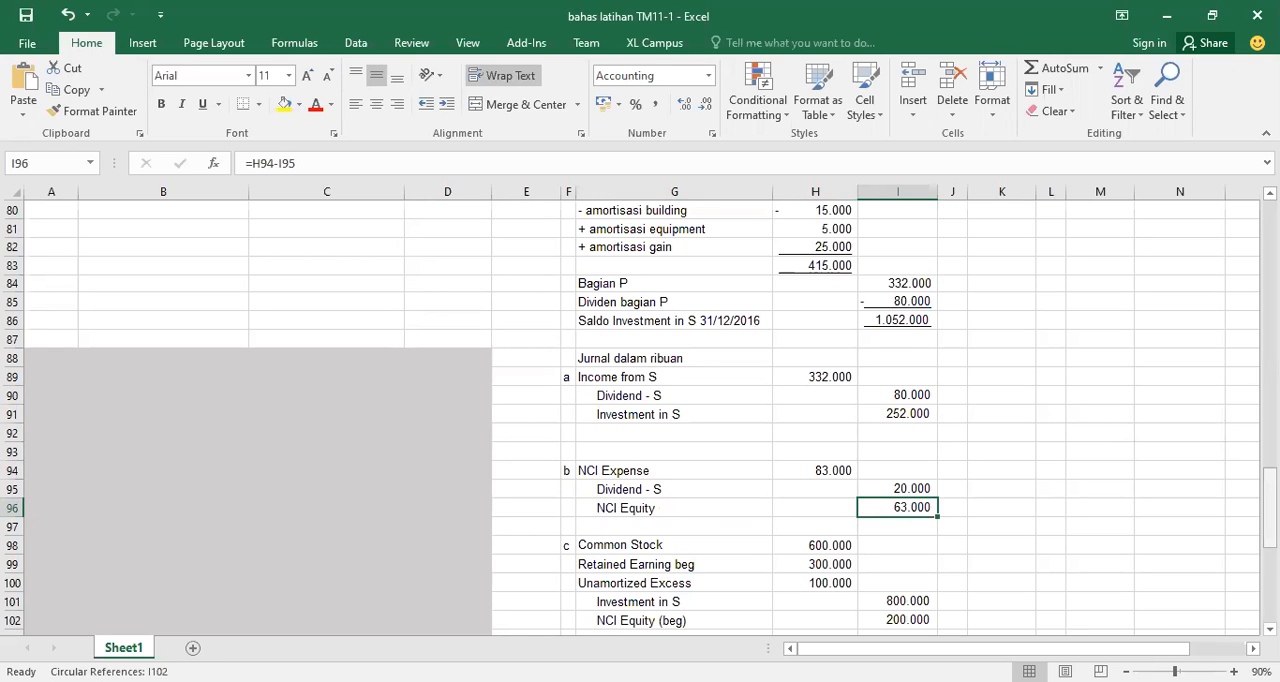
# Check the source references of the Investment in S credit and the Common Stock debit in journal entry c
pyautogui.scroll(-2, 1270, 505)
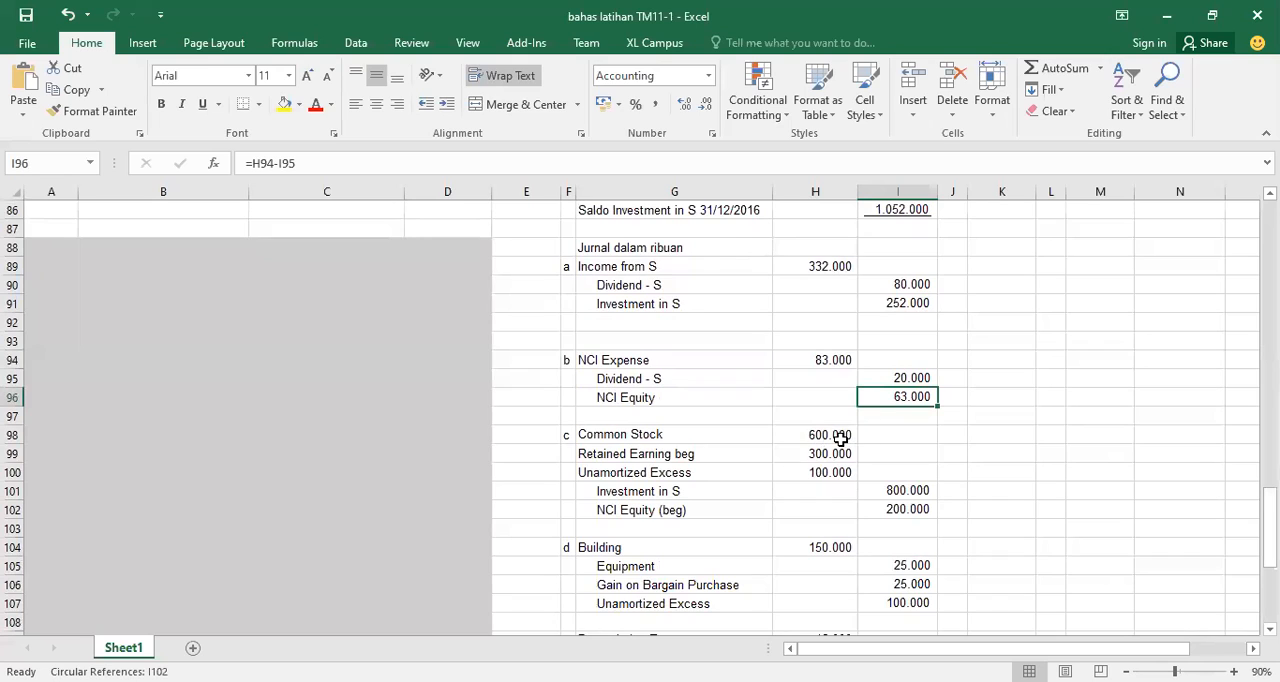
pyautogui.click(898, 489)
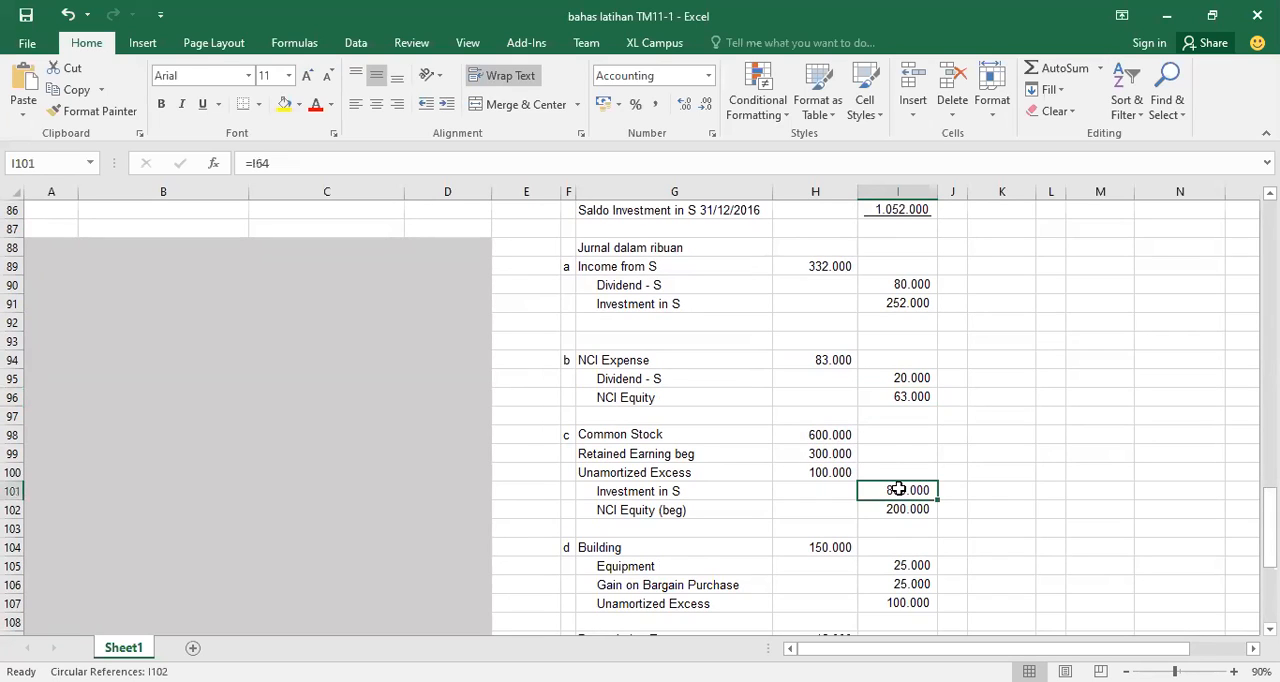
pyautogui.click(826, 436)
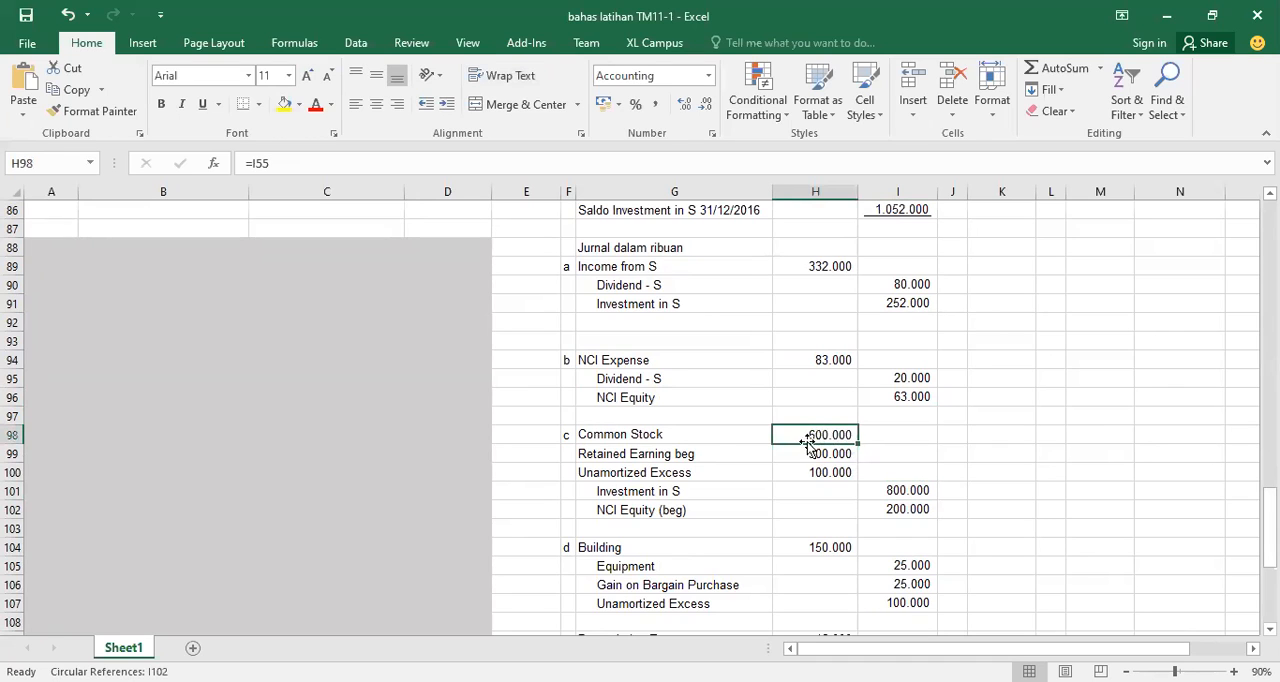
# Relabel journal entry c's Common Stock as "Common Stock-S" and Retained Earning beg as "Retained Earning-S beg"
pyautogui.click(685, 434)
pyautogui.doubleClick(685, 434)
pyautogui.write('-S')
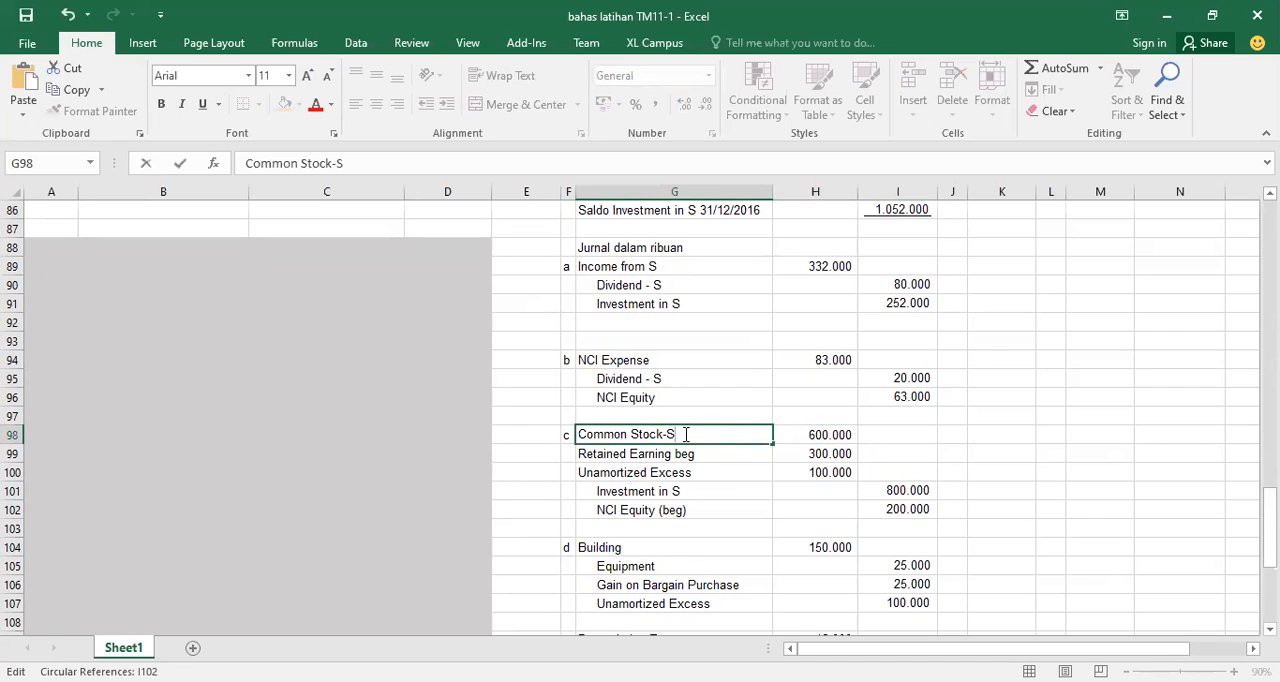
pyautogui.click(674, 453)
pyautogui.doubleClick(674, 453)
pyautogui.write('-S')
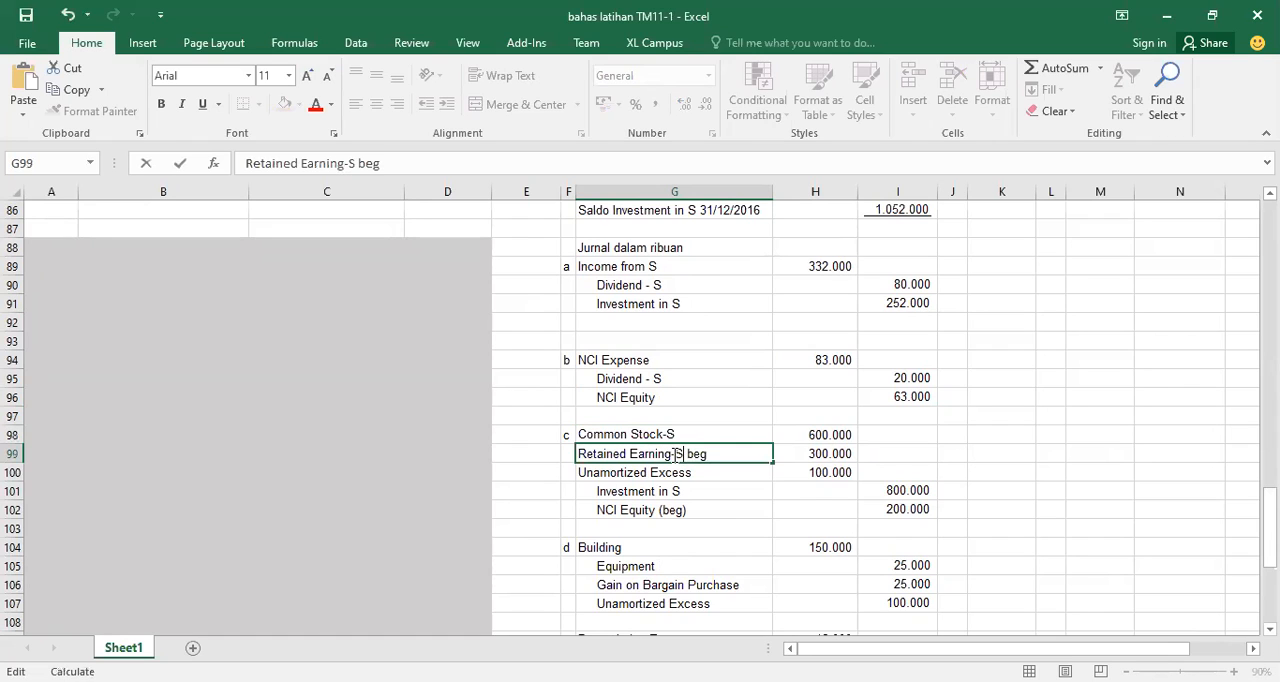
pyautogui.click(698, 435)
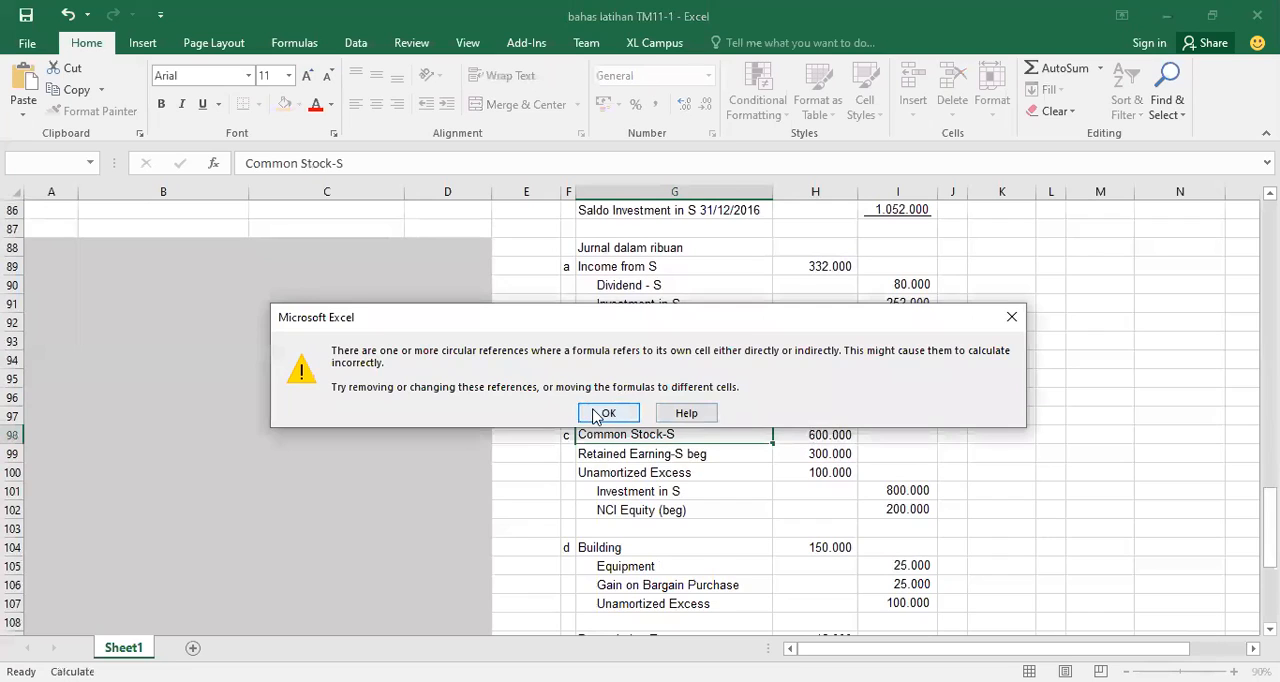
pyautogui.click(600, 414)
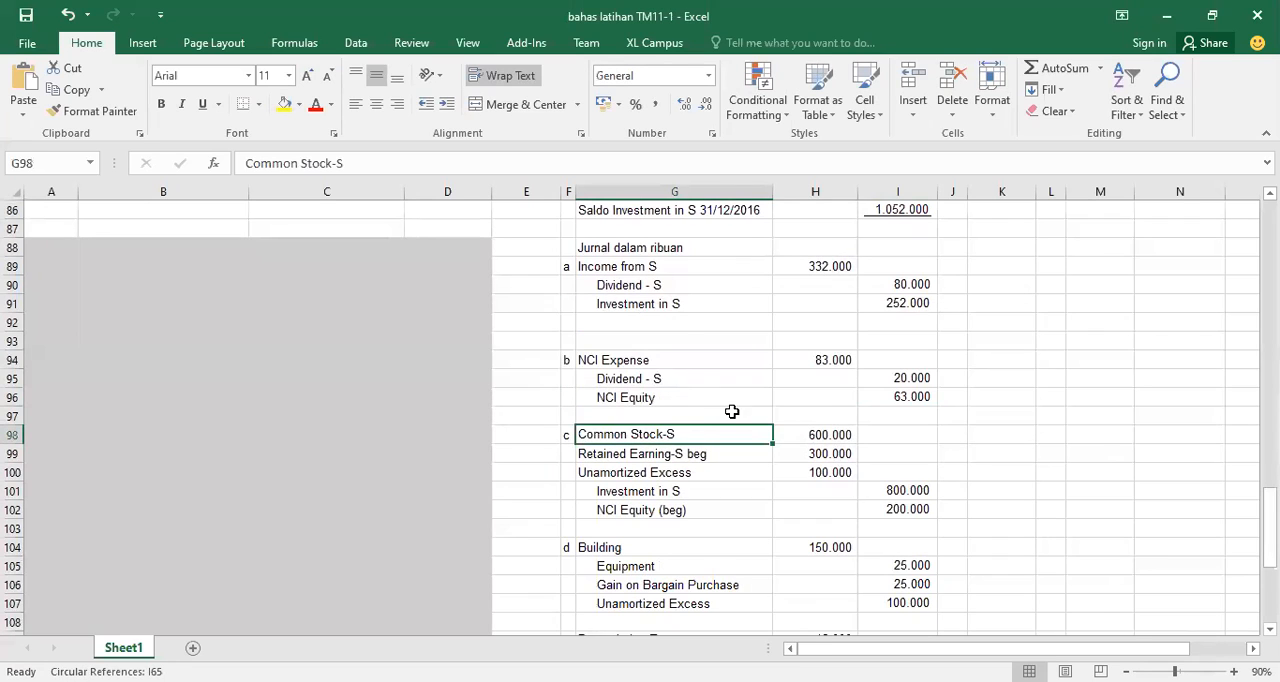
# Inspect the formulas behind the Common Stock-S, Retained Earning-S beg and Investment in S amounts in journal entry c
pyautogui.click(843, 434)
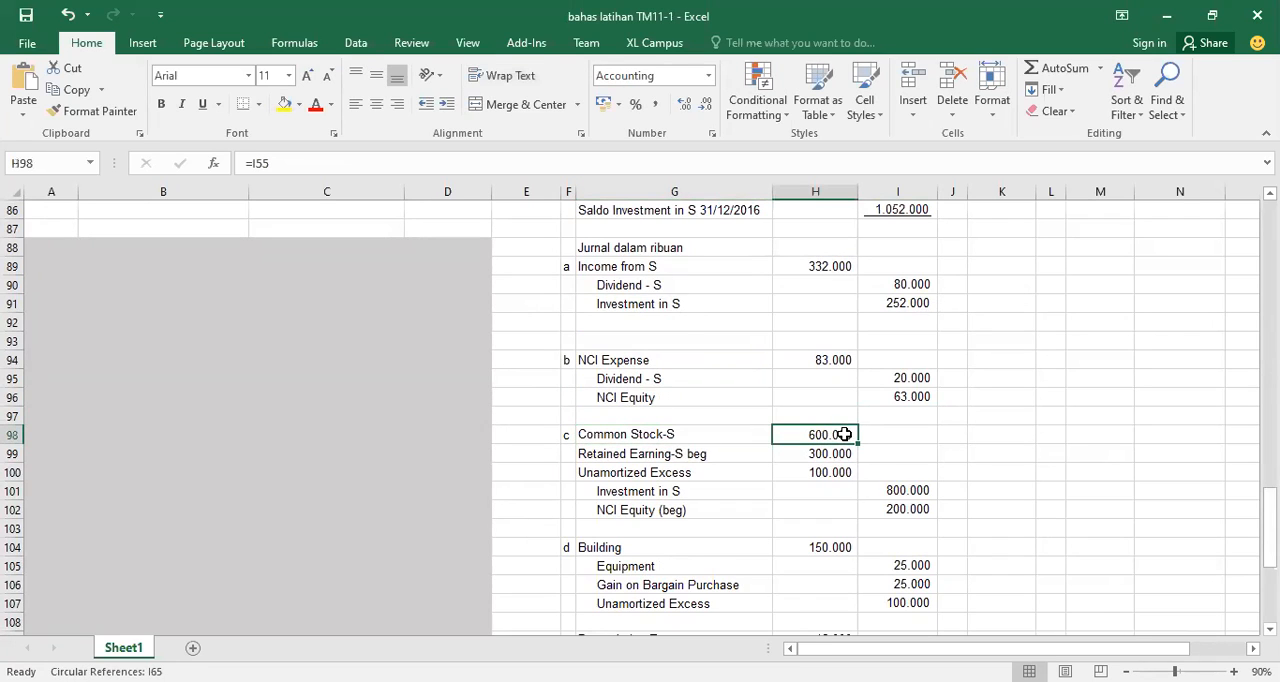
pyautogui.click(831, 456)
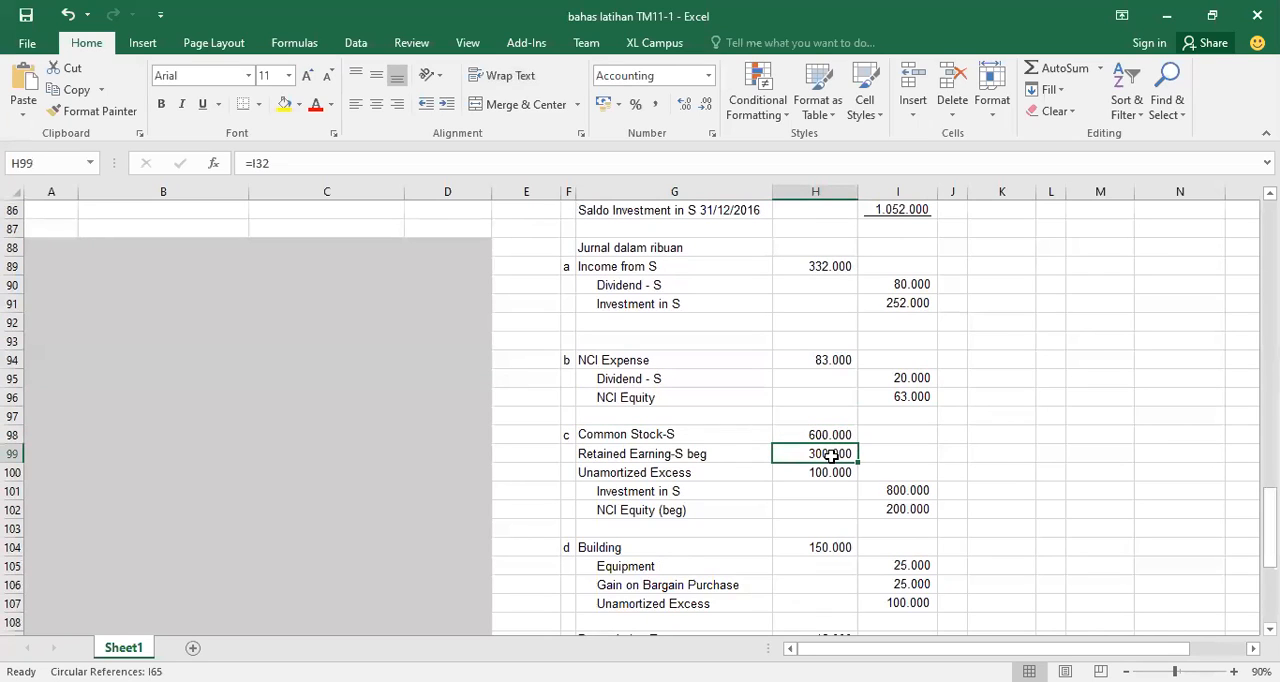
pyautogui.click(692, 487)
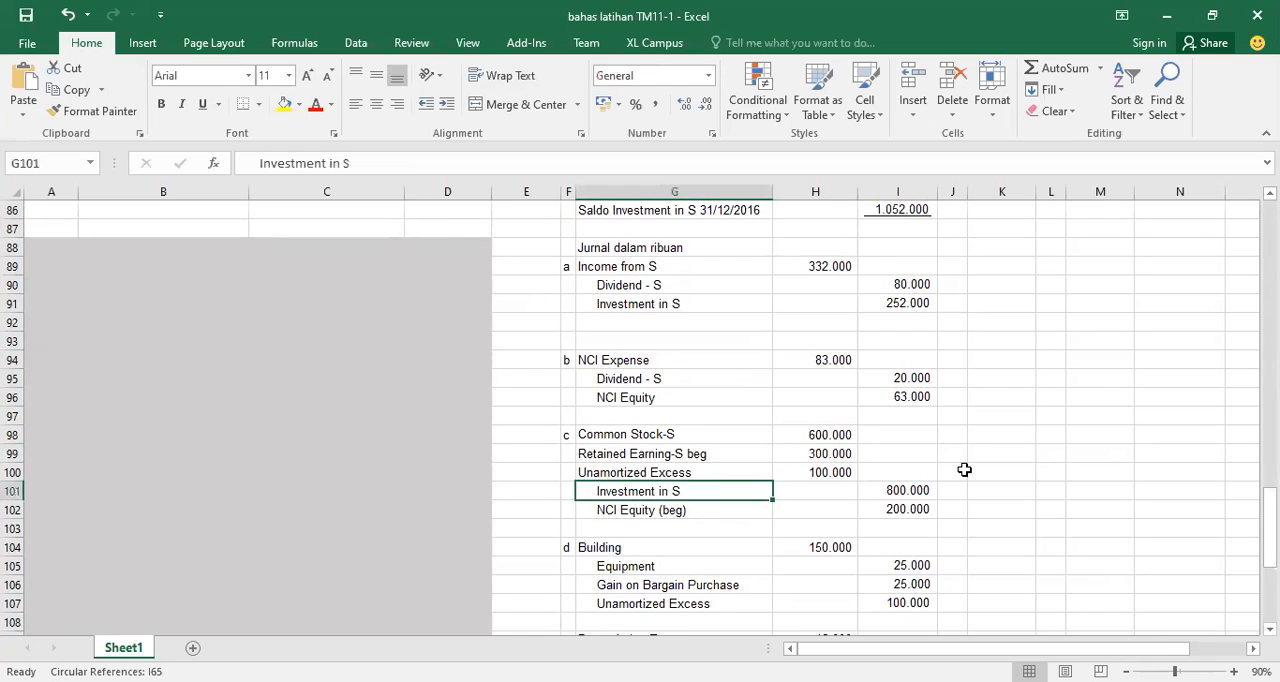
pyautogui.click(917, 490)
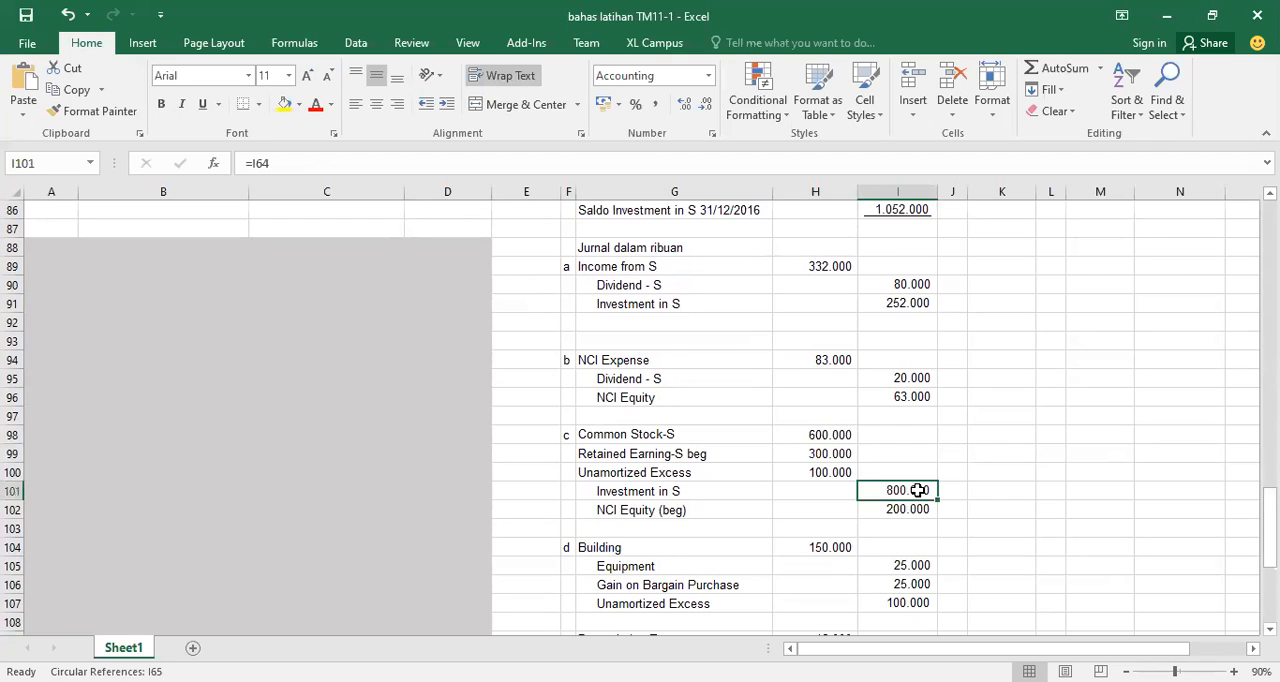
# Examine journal entry c's Unamortized Excess debit and the formula for its NCI Equity (beg) credit
pyautogui.click(658, 470)
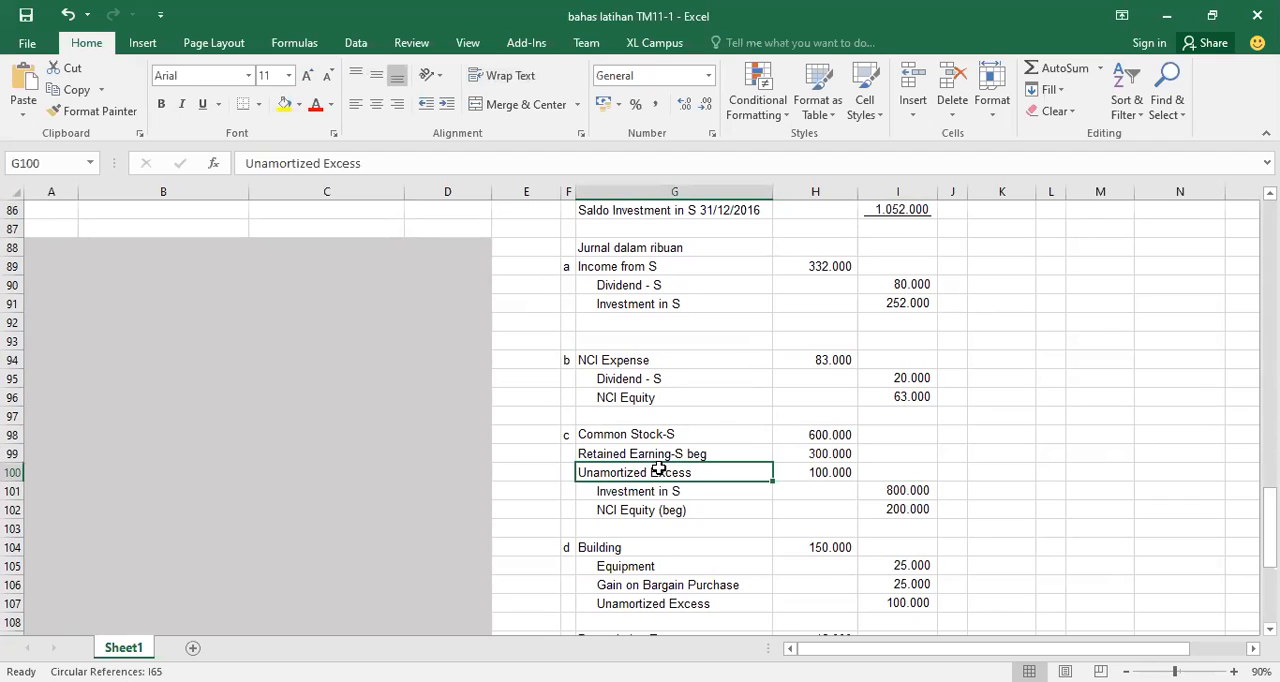
pyautogui.click(817, 472)
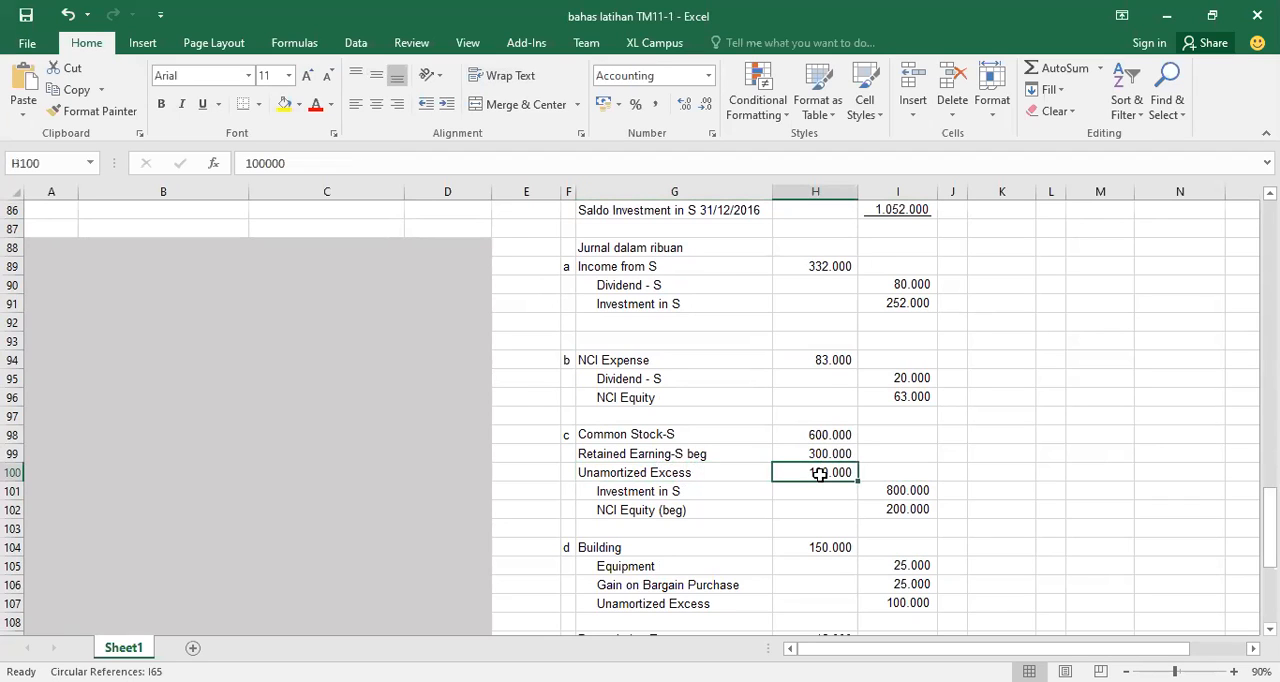
pyautogui.click(689, 475)
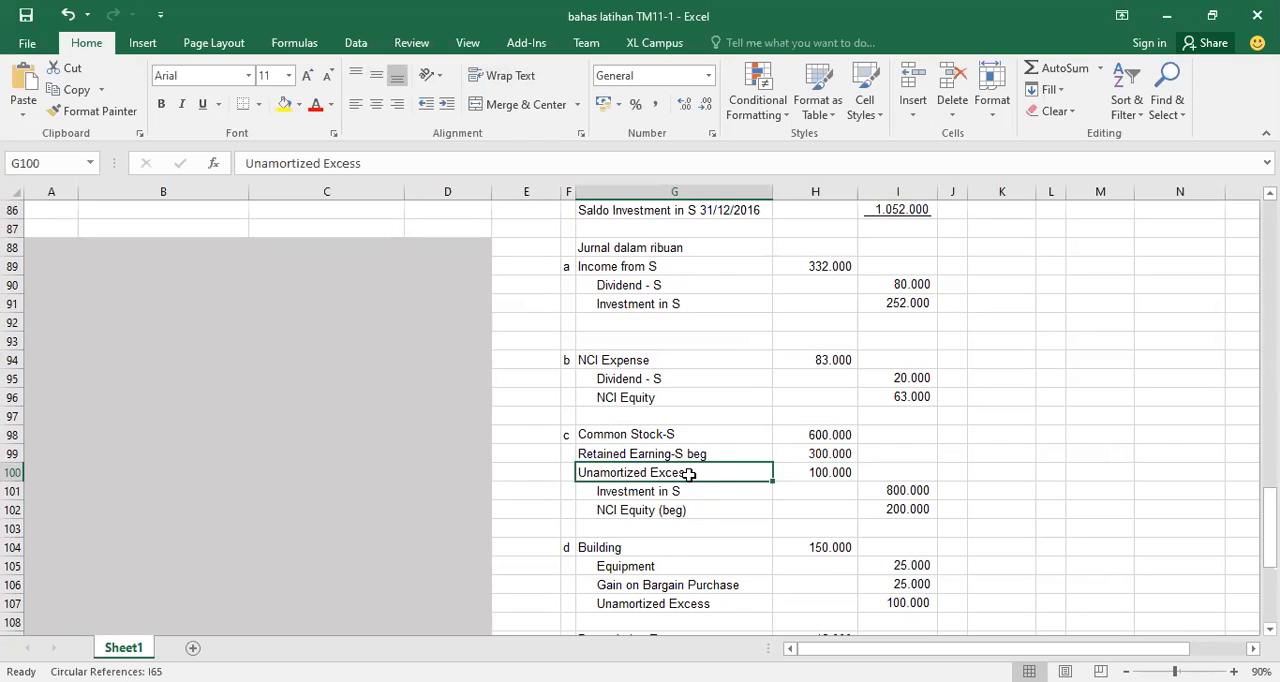
pyautogui.click(843, 470)
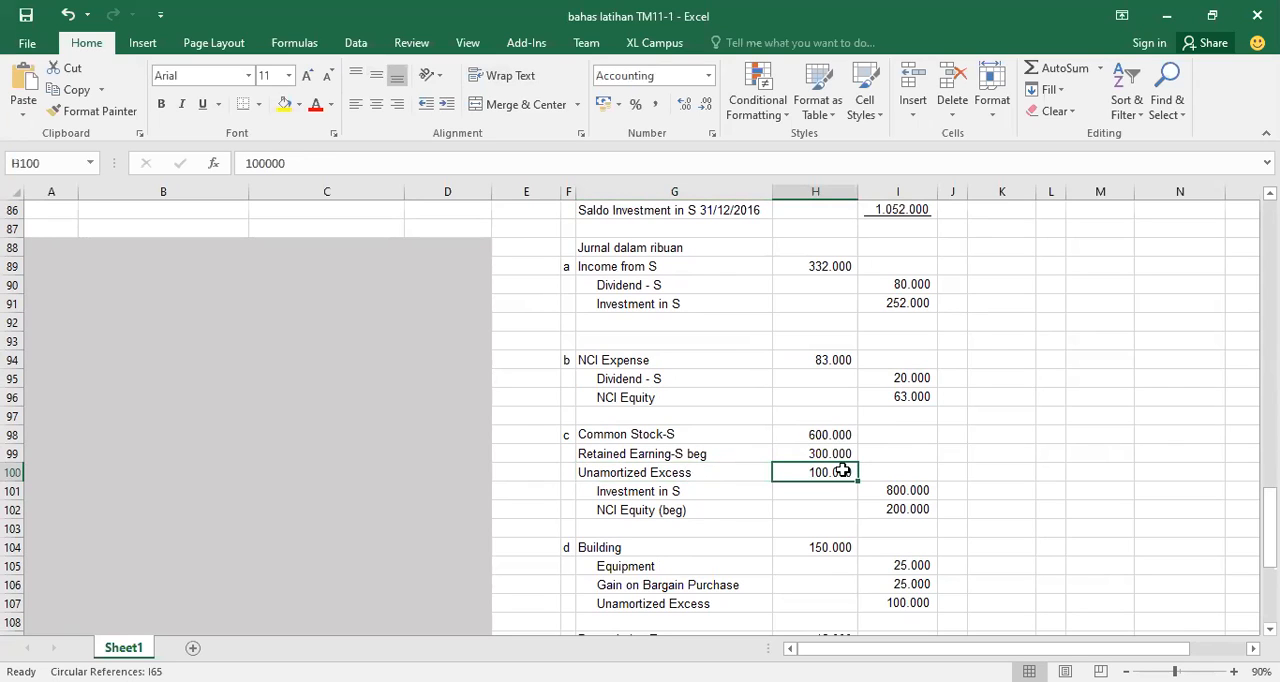
pyautogui.click(623, 511)
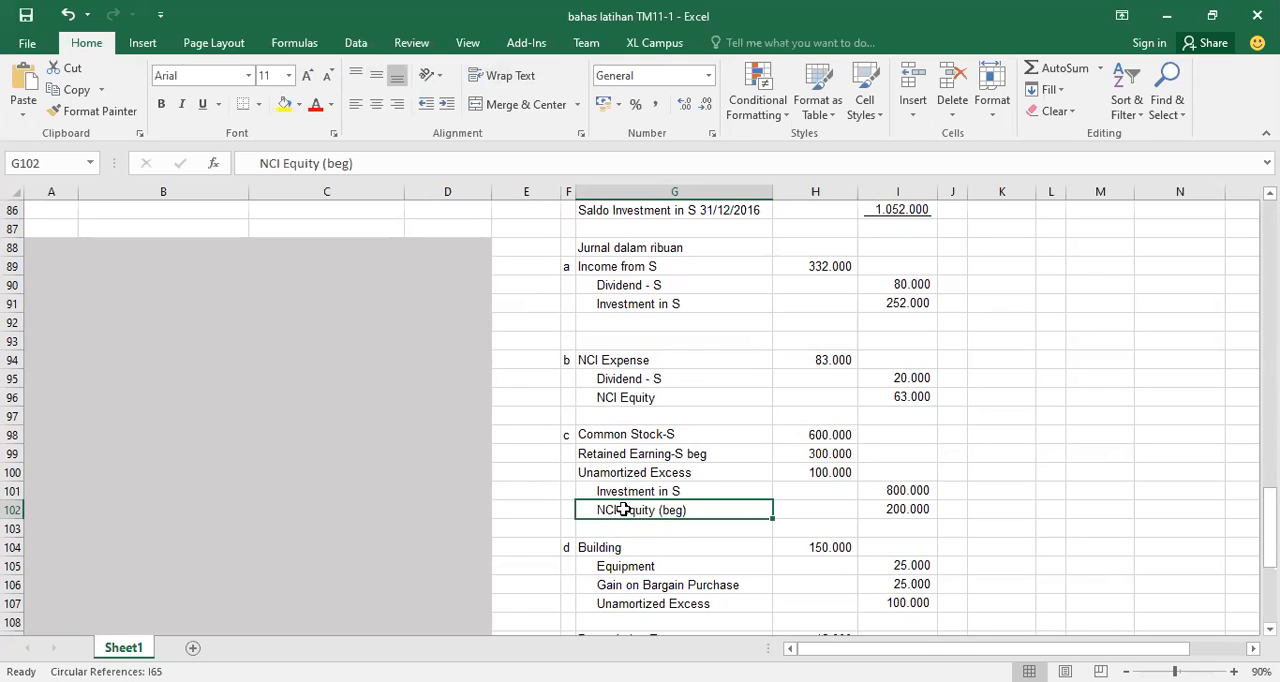
pyautogui.click(905, 513)
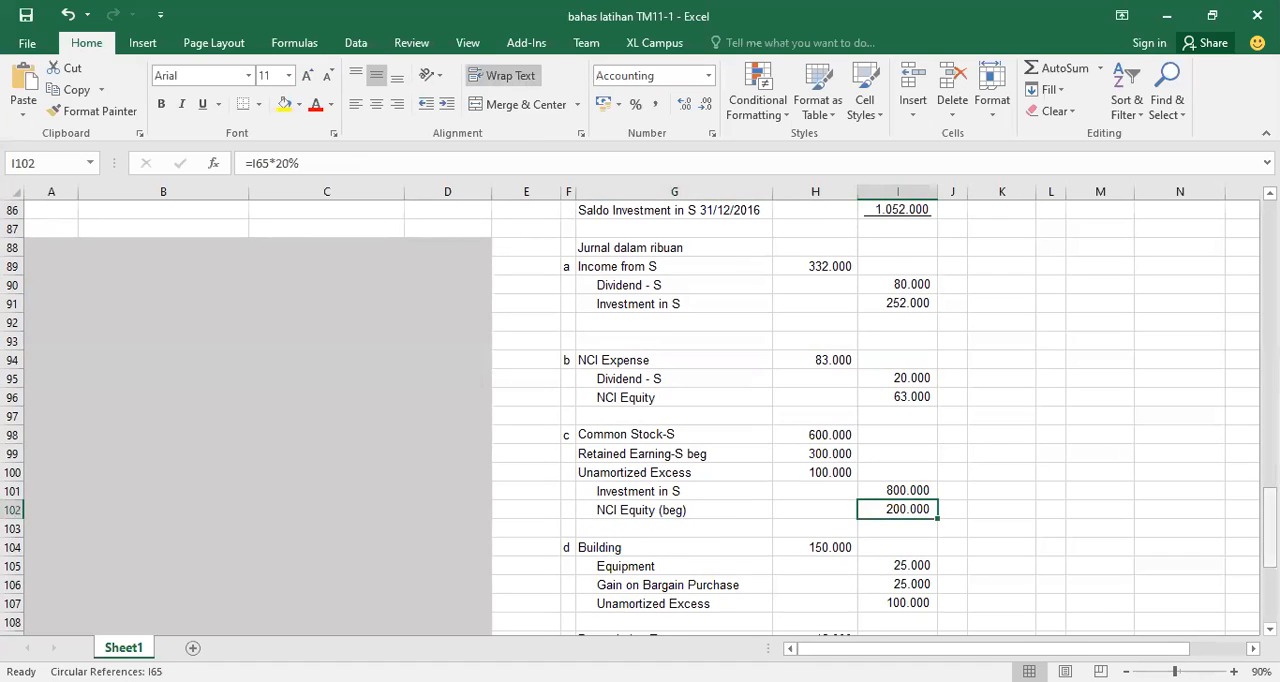
# Compare journal entry c's Unamortized Excess with the Building debit and Equipment credit of journal entry d
pyautogui.scroll(-2, 1048, 491)
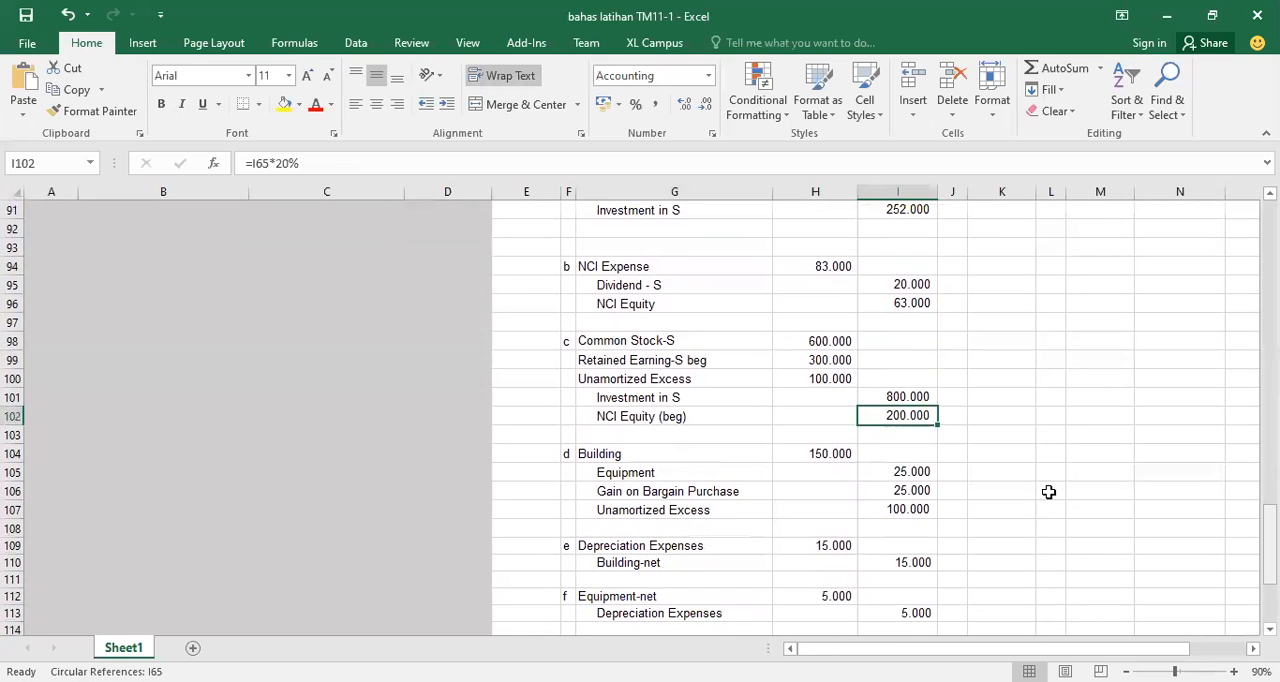
pyautogui.click(746, 381)
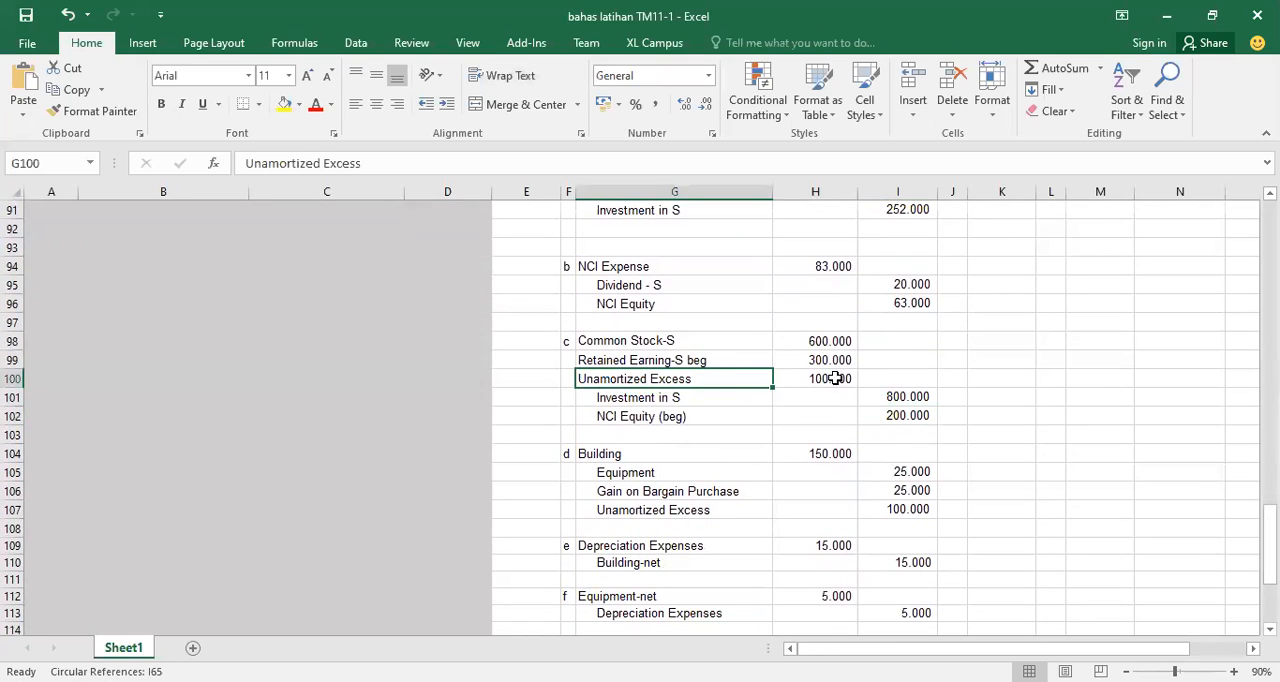
pyautogui.click(835, 378)
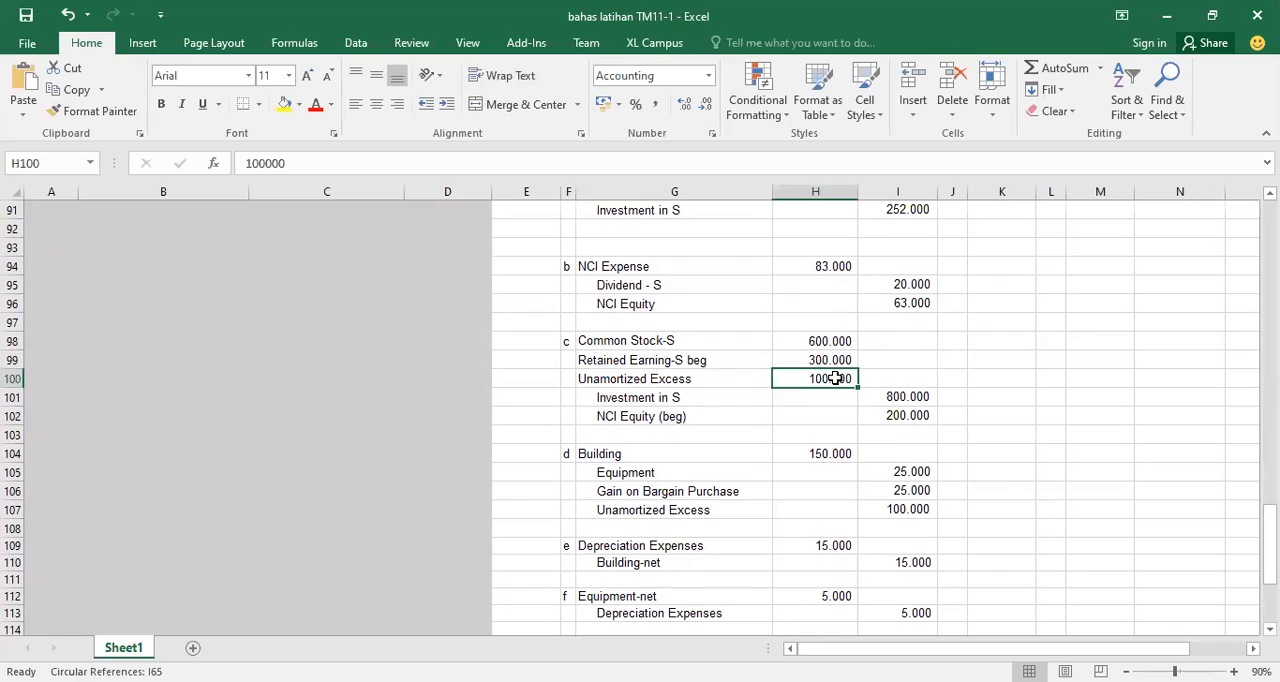
pyautogui.click(691, 451)
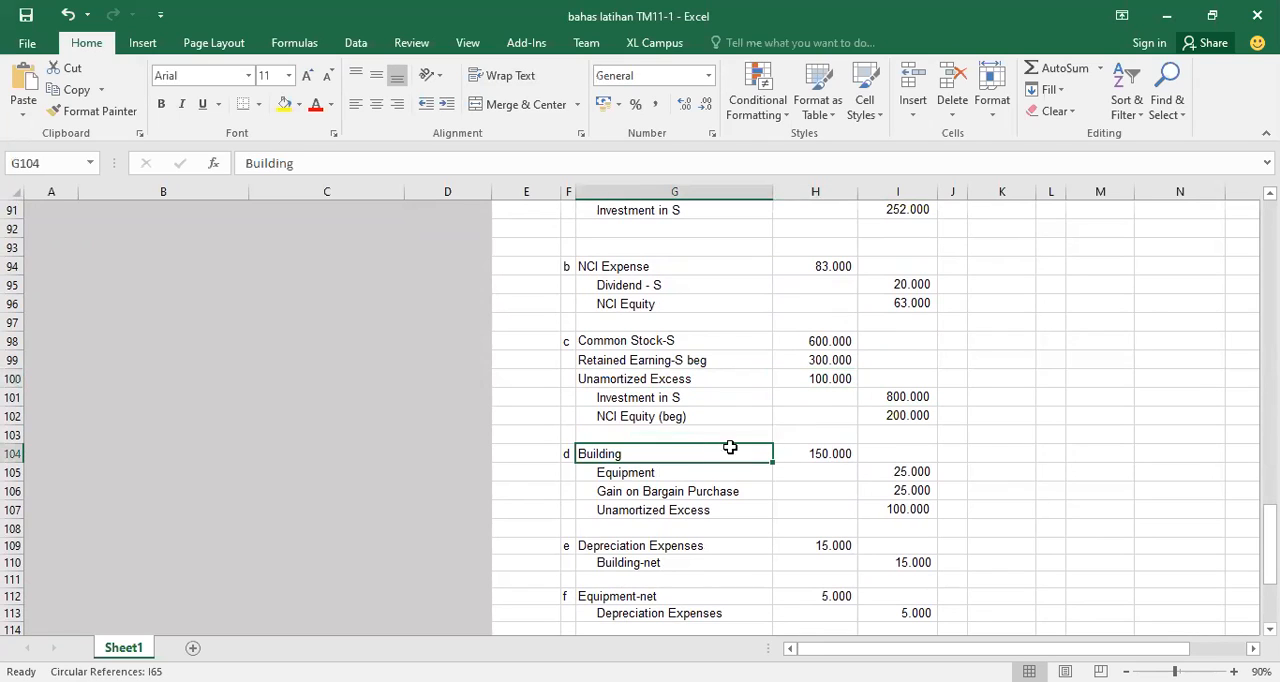
pyautogui.click(825, 454)
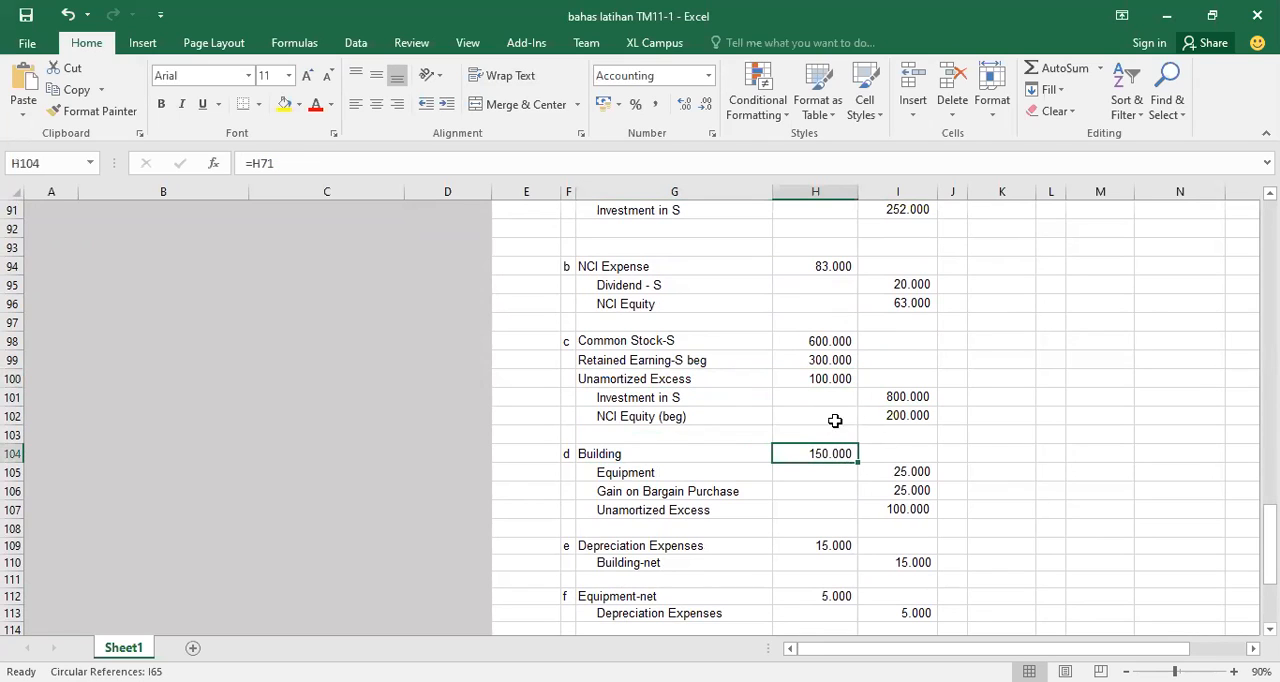
pyautogui.click(736, 474)
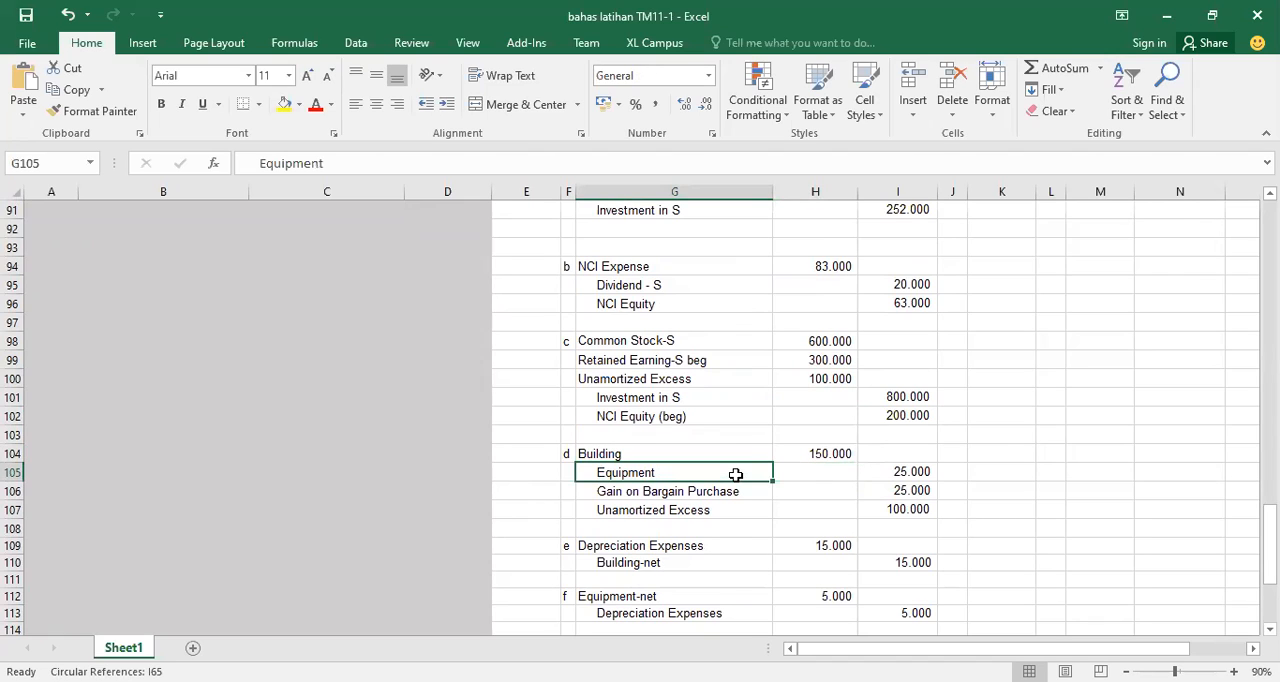
pyautogui.click(881, 470)
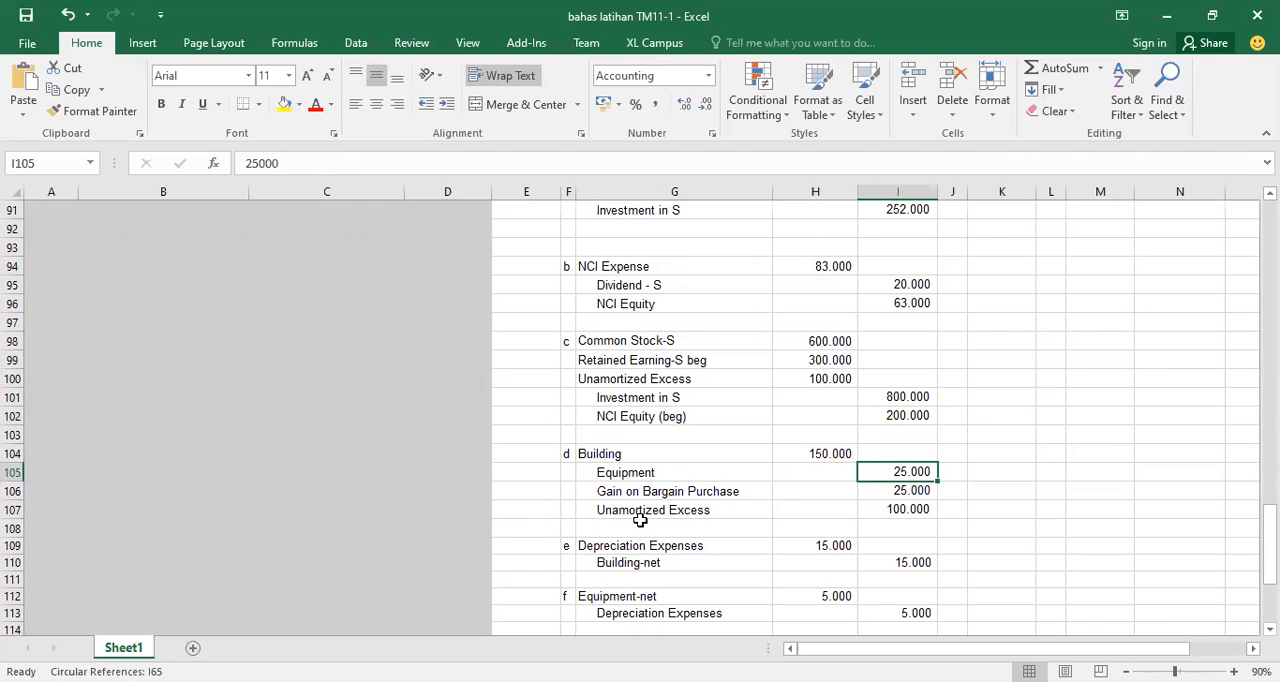
# Inspect the Gain on Bargain Purchase and Unamortized Excess credit lines of journal entry d and their formulas
pyautogui.click(674, 490)
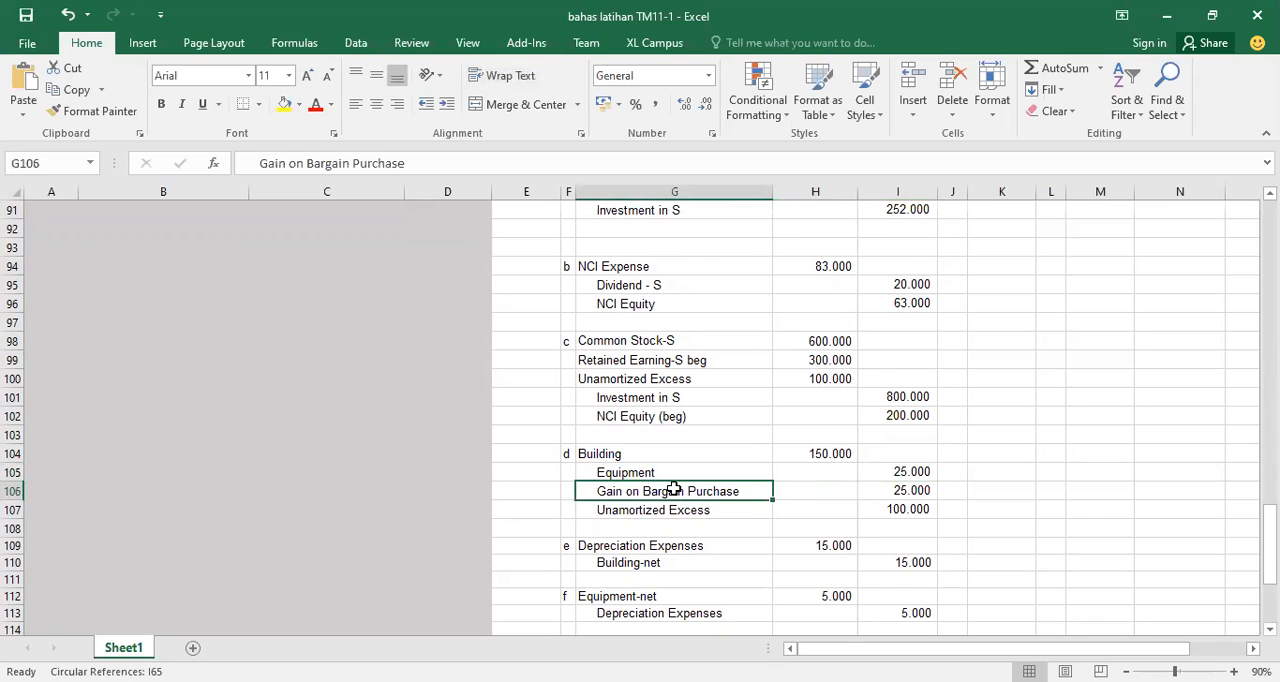
pyautogui.click(889, 491)
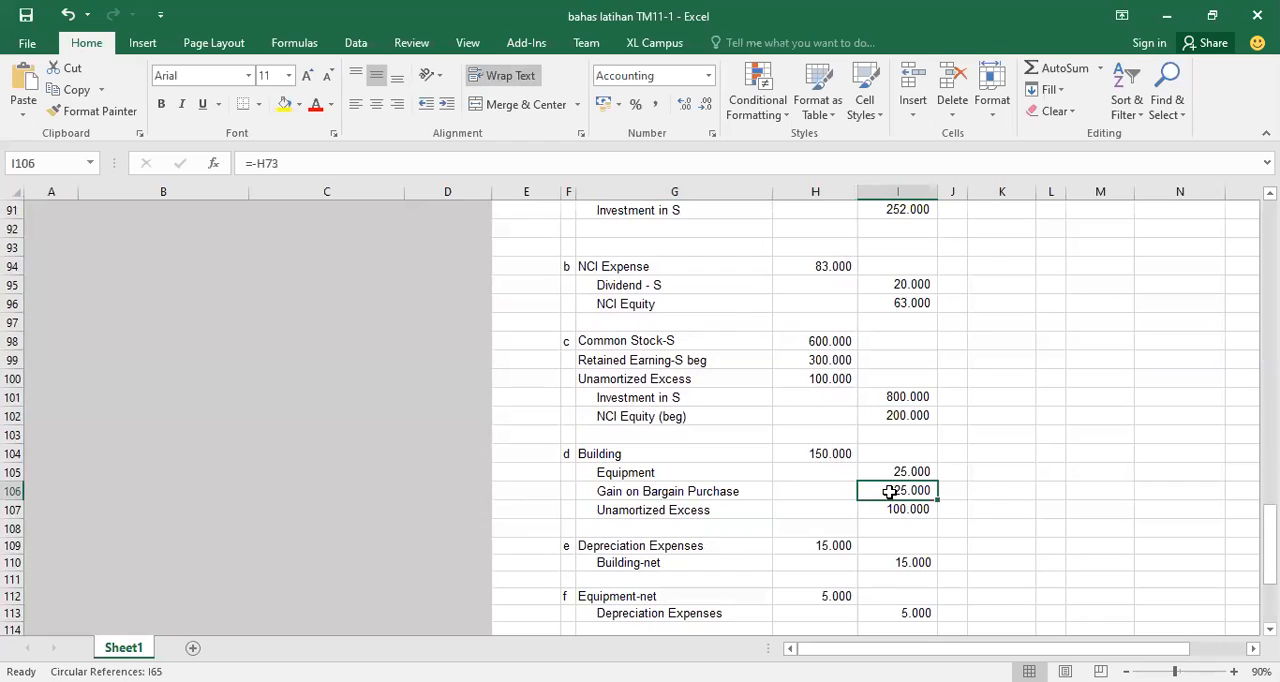
pyautogui.click(722, 509)
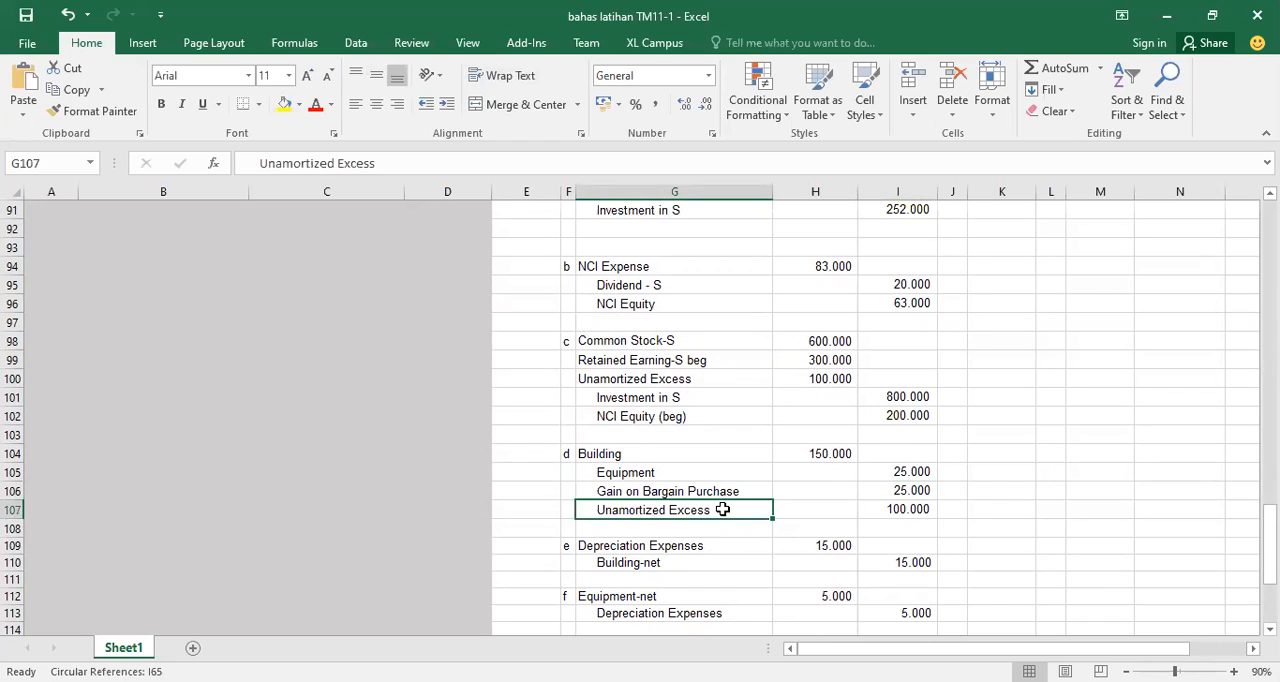
pyautogui.click(893, 505)
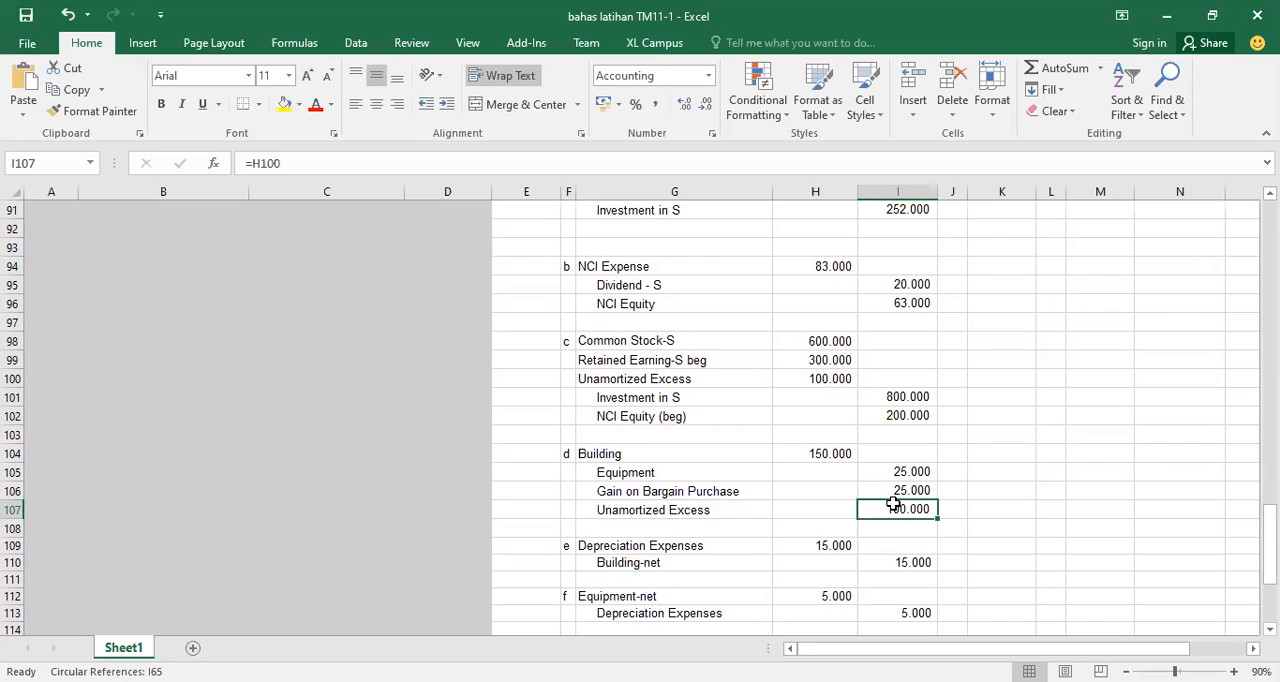
# Compare journal entry d's Building and Equipment lines with journal entry e, and inspect the formula of its Depreciation Expenses debit
pyautogui.click(620, 455)
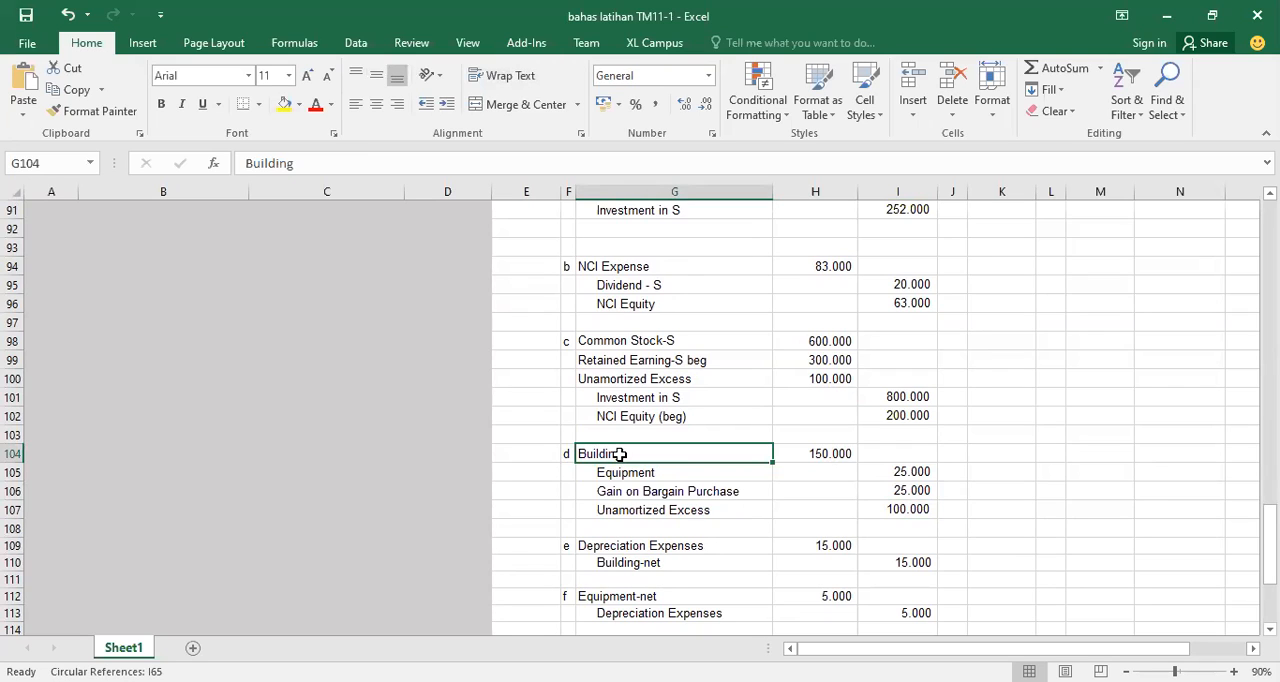
pyautogui.click(670, 477)
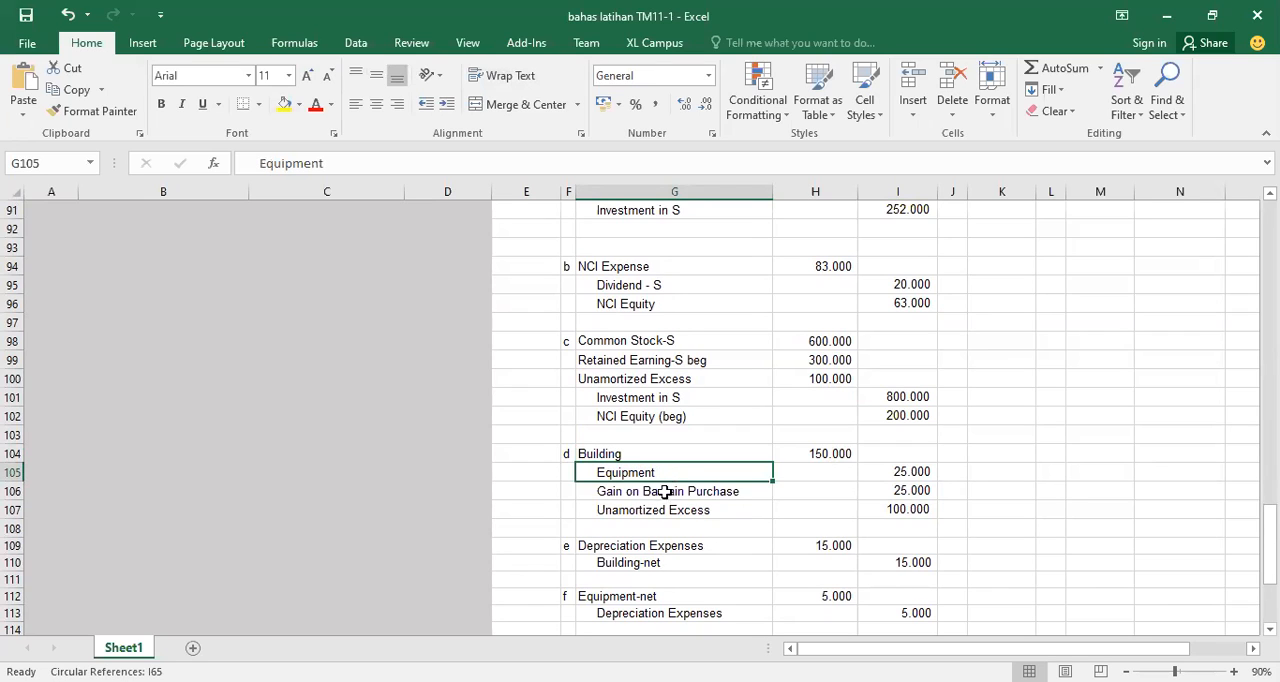
pyautogui.click(638, 566)
pyautogui.click(637, 544)
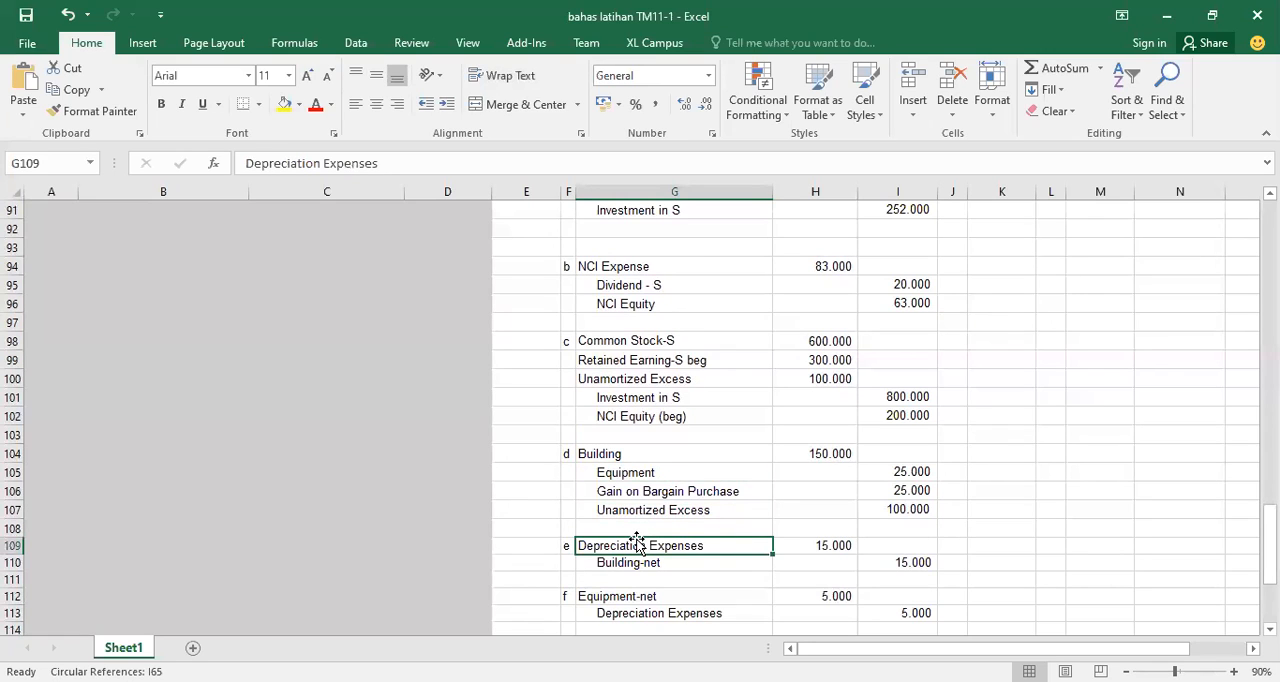
pyautogui.click(638, 562)
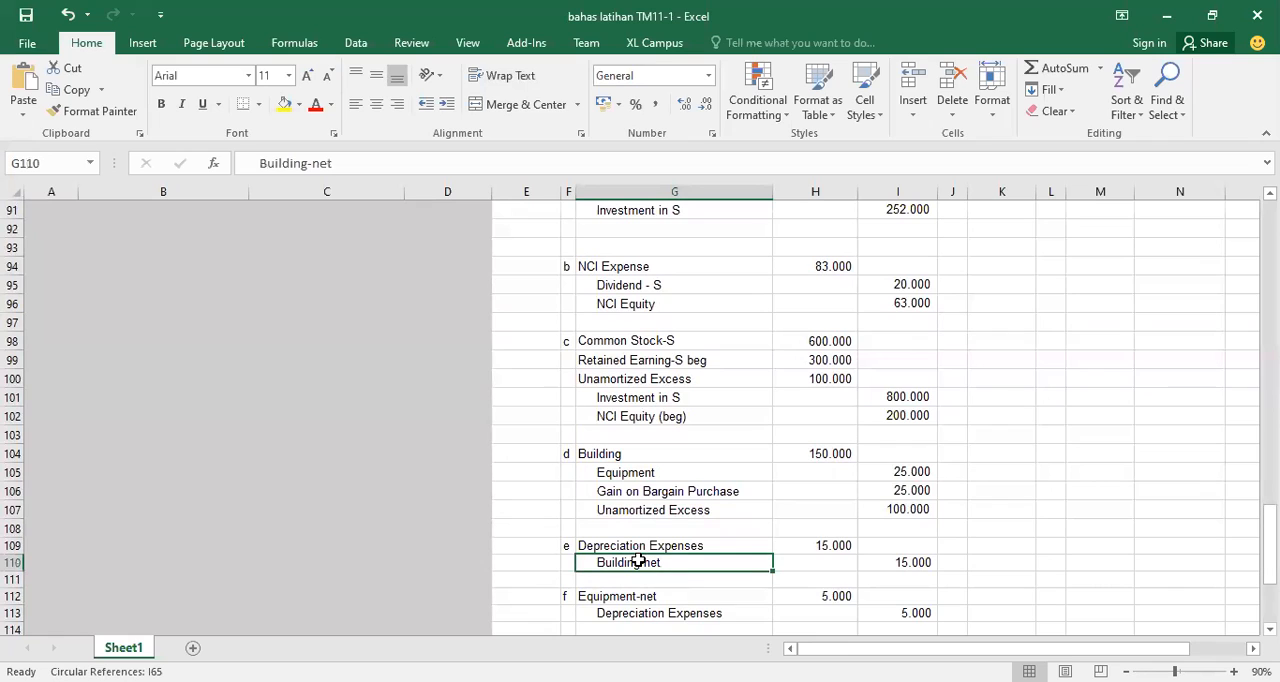
pyautogui.click(821, 549)
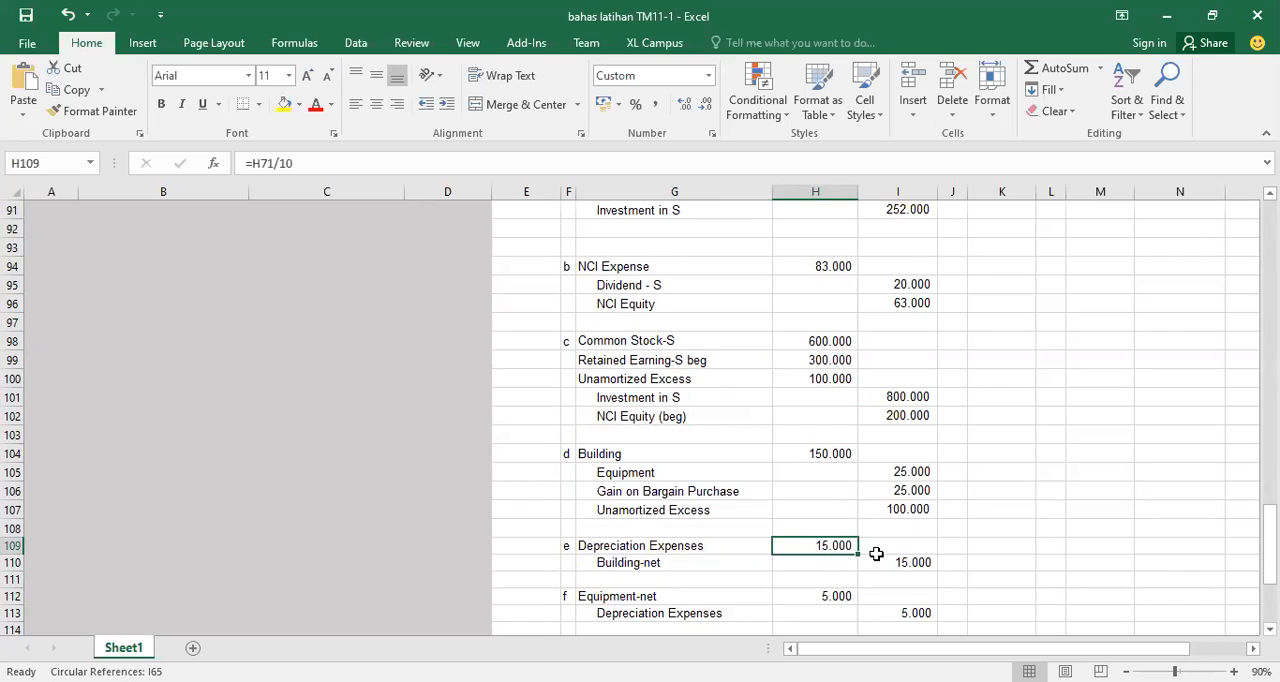
# Examine journal entry f's Equipment-net and Depreciation Expenses lines and the formula behind its Equipment-net debit
pyautogui.click(707, 596)
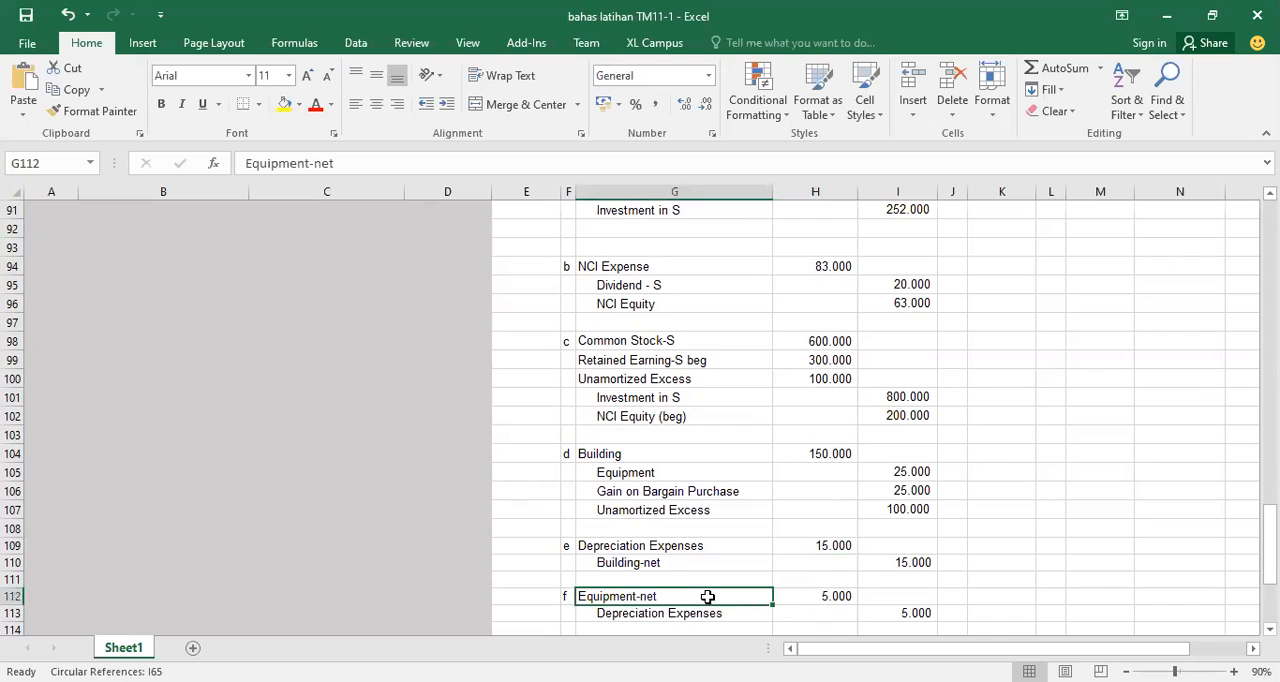
pyautogui.press('Down')
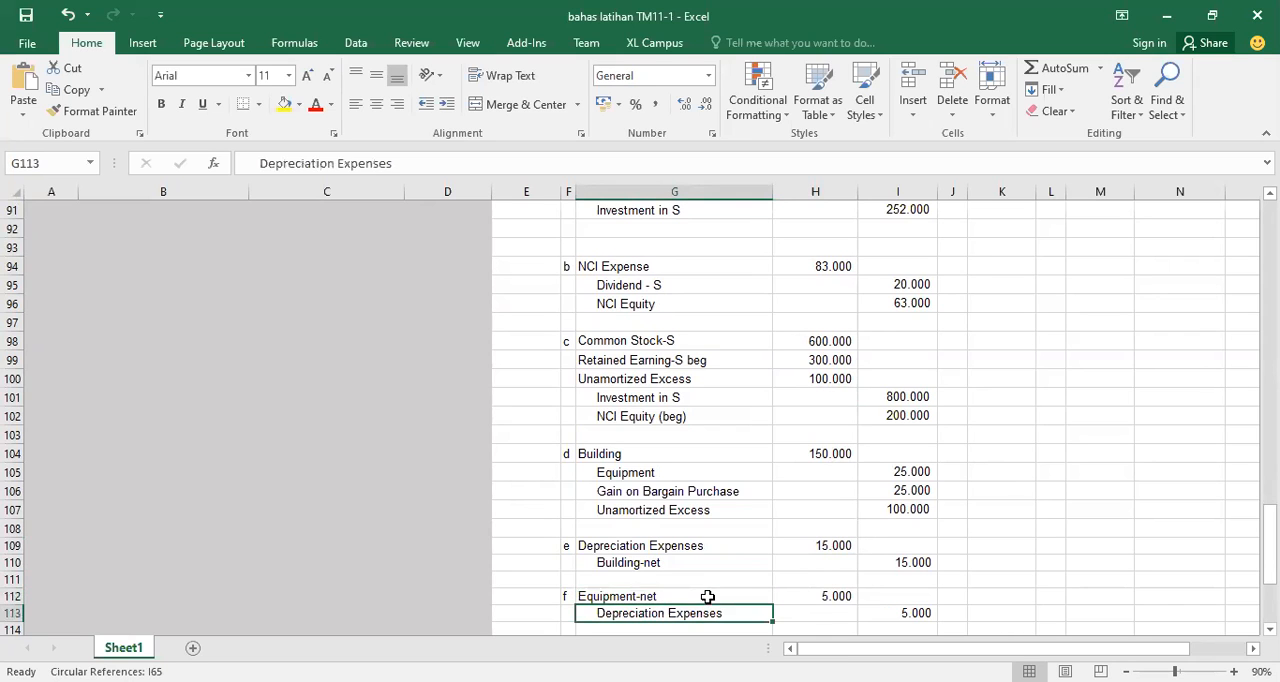
pyautogui.press('Down')
pyautogui.press('Up')
pyautogui.press('Up')
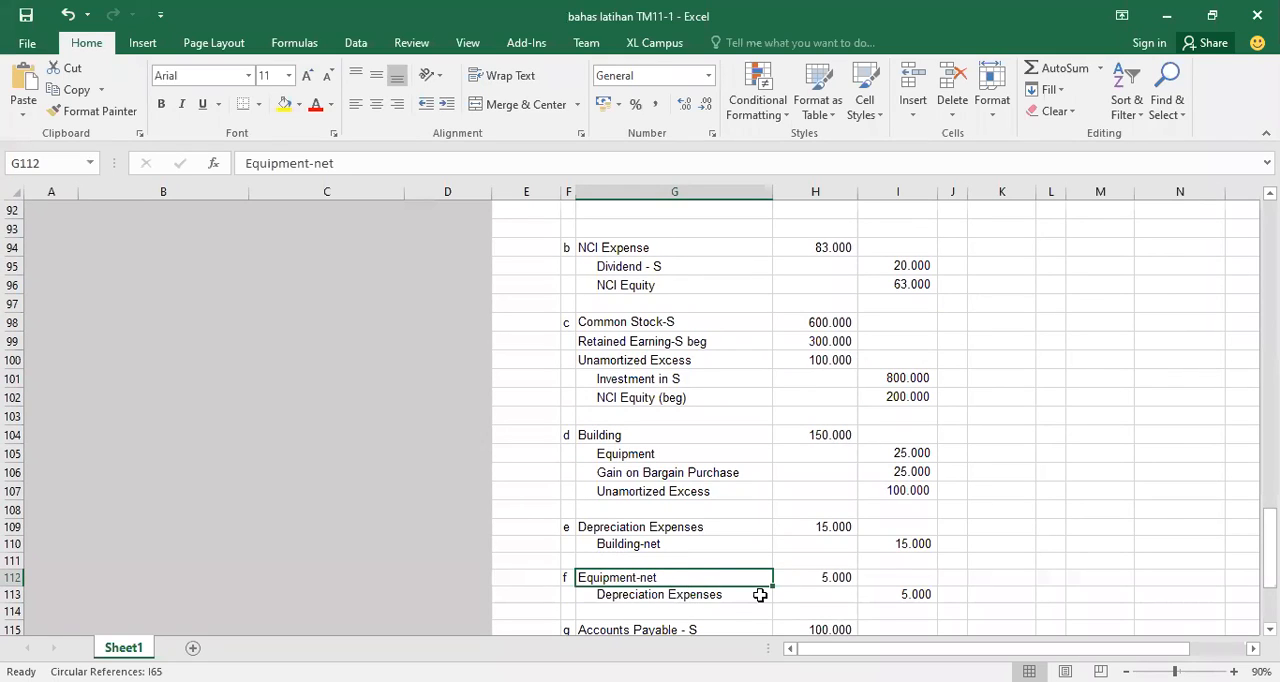
pyautogui.click(821, 576)
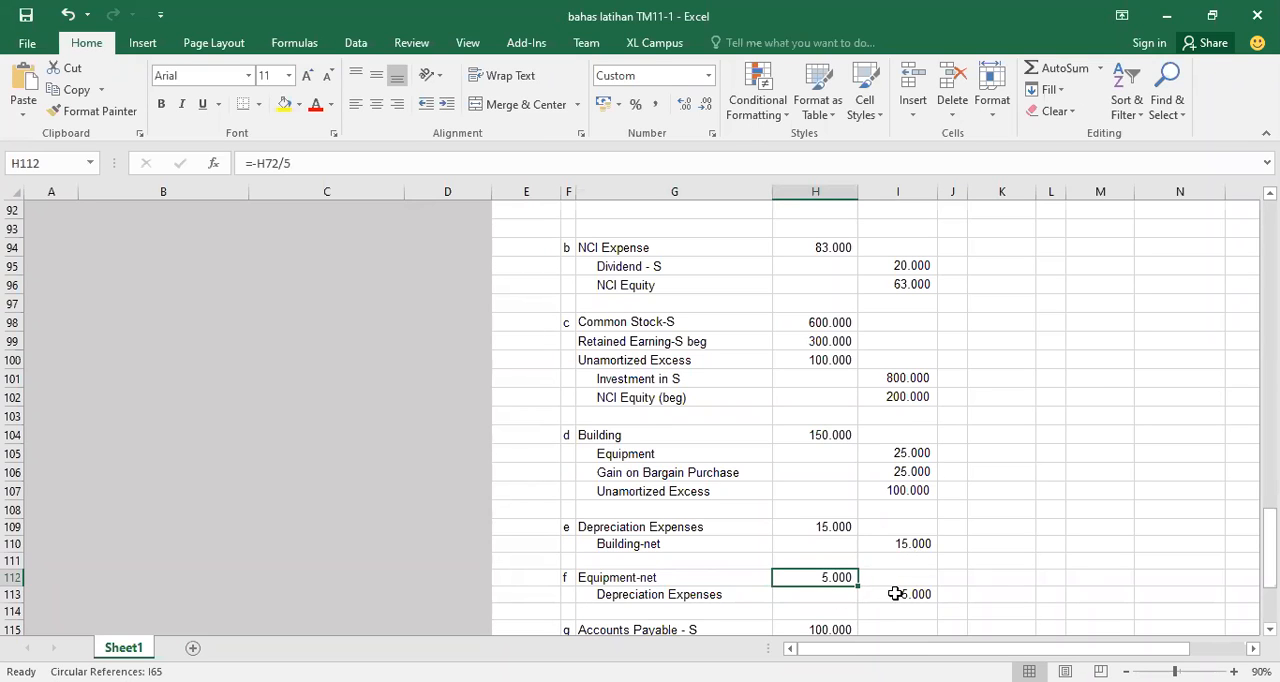
# Look over journal entries f and g, and go back to the excess allocation and the problem text about P's loan to S
pyautogui.press('Down')
pyautogui.press('Down')
pyautogui.press('Down')
pyautogui.press('Down')
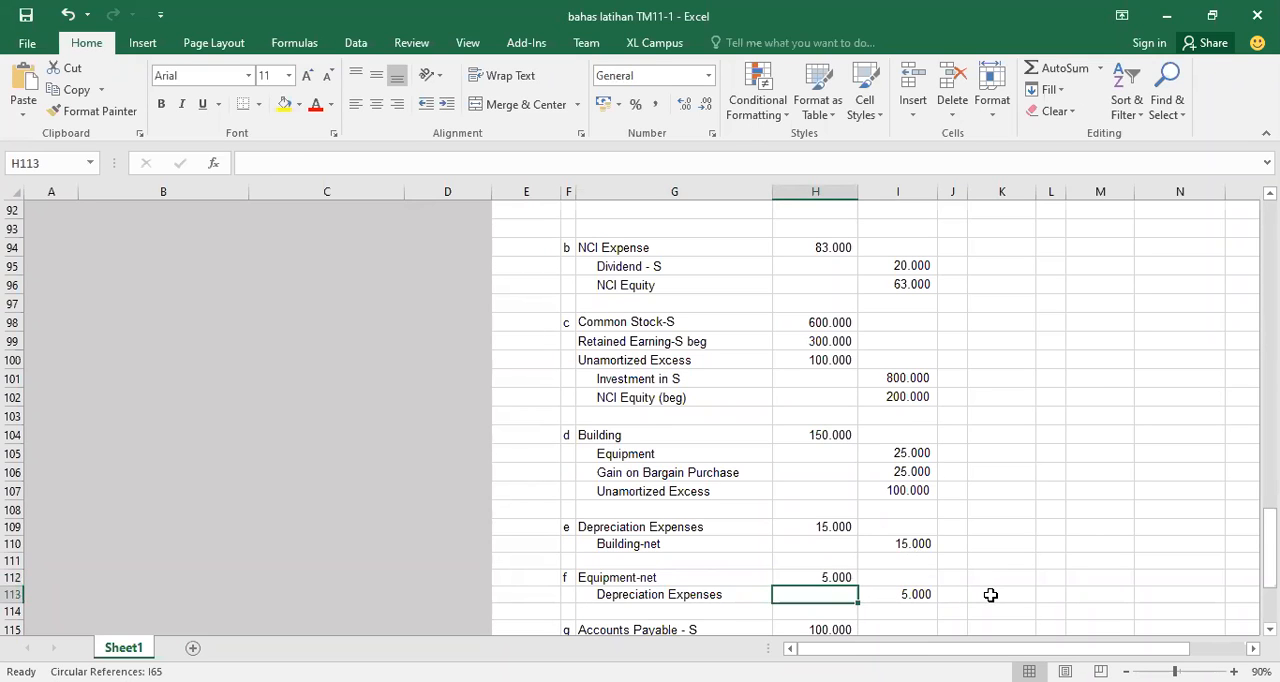
pyautogui.press('Down')
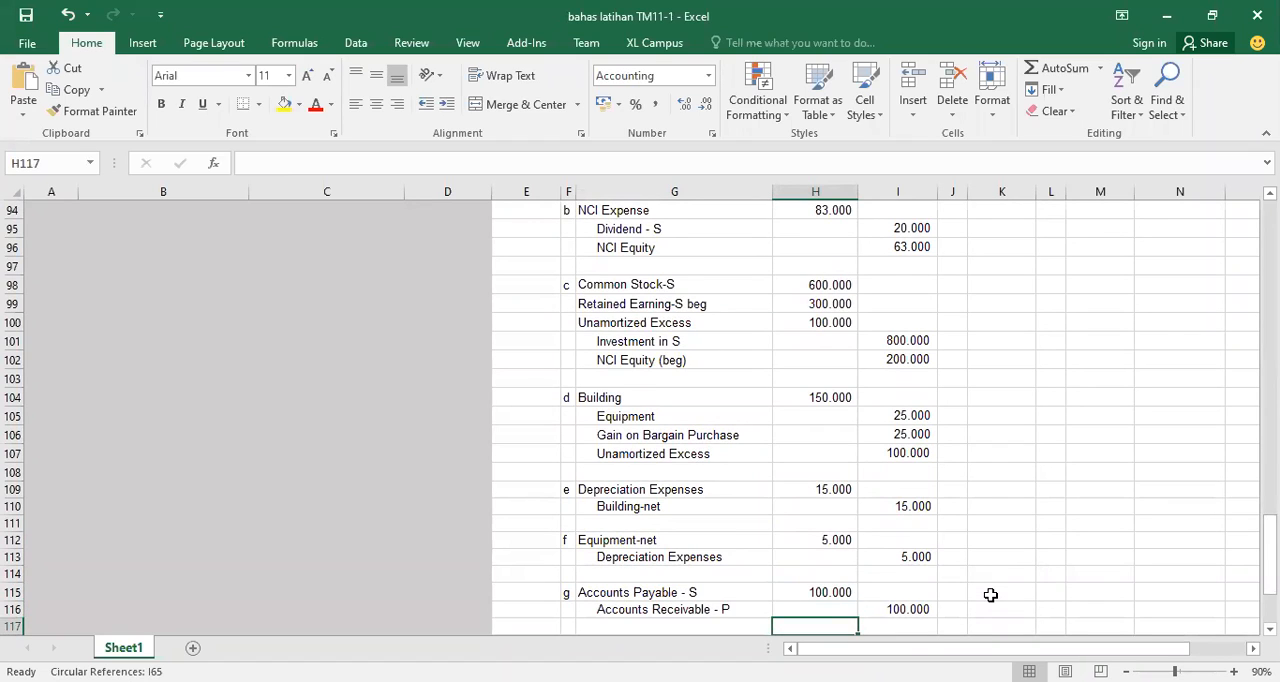
pyautogui.press('Up')
pyautogui.press('Up')
pyautogui.press('Up')
pyautogui.press('Up')
pyautogui.press('Up')
pyautogui.press('Up')
pyautogui.press('Up')
pyautogui.press('Up')
pyautogui.press('Up')
pyautogui.press('Up')
pyautogui.press('Up')
pyautogui.press('Up')
pyautogui.press('Up')
pyautogui.press('Up')
pyautogui.press('Up')
pyautogui.press('Up')
pyautogui.press('Up')
pyautogui.press('Up')
pyautogui.press('Up')
pyautogui.press('Up')
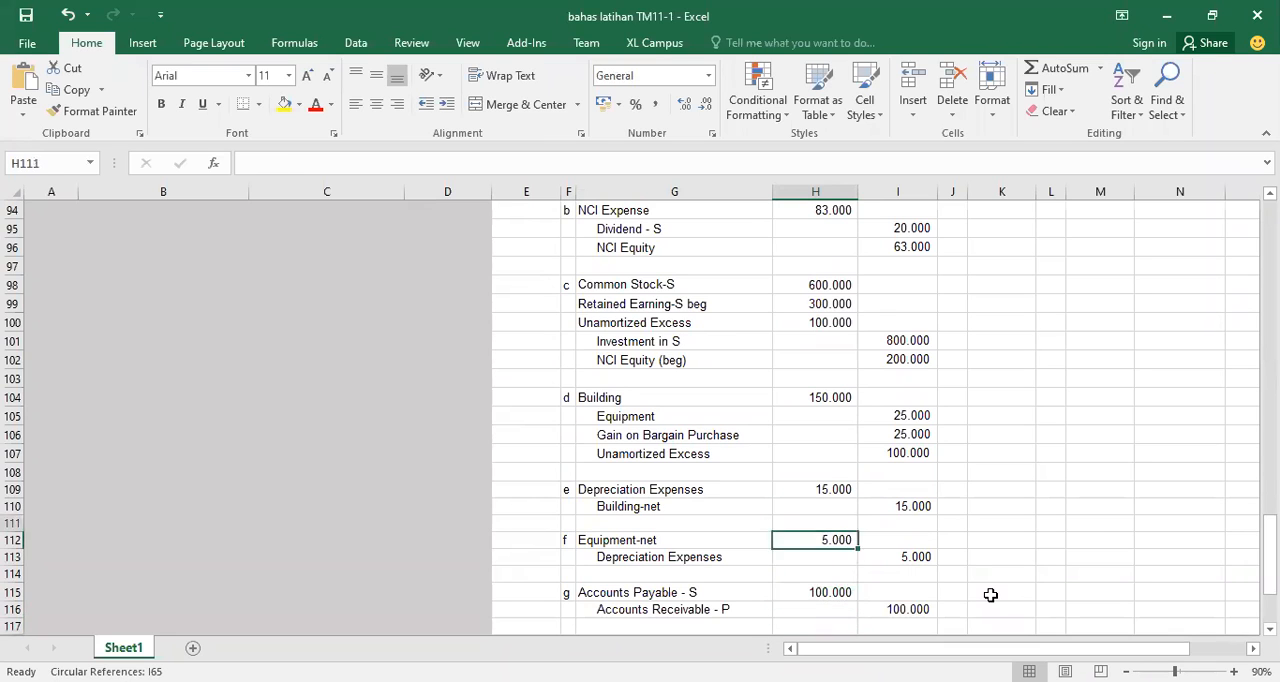
pyautogui.press('Up')
pyautogui.press('Up')
pyautogui.press('Up')
pyautogui.press('Up')
pyautogui.press('Up')
pyautogui.press('Up')
pyautogui.press('Up')
pyautogui.press('Up')
pyautogui.press('Up')
pyautogui.press('Up')
pyautogui.press('Up')
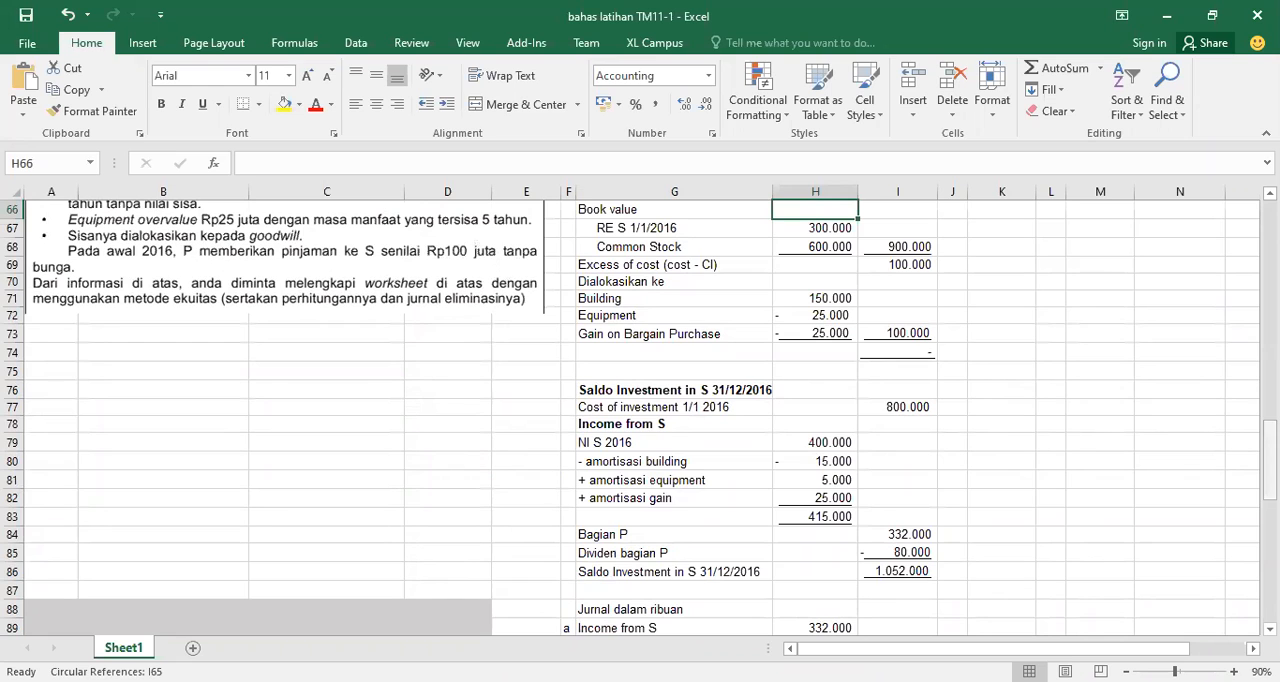
# Inspect journal entry g's Accounts Payable - S and Accounts Receivable - P lines and its debit amount
pyautogui.scroll(-10, 1155, 525)
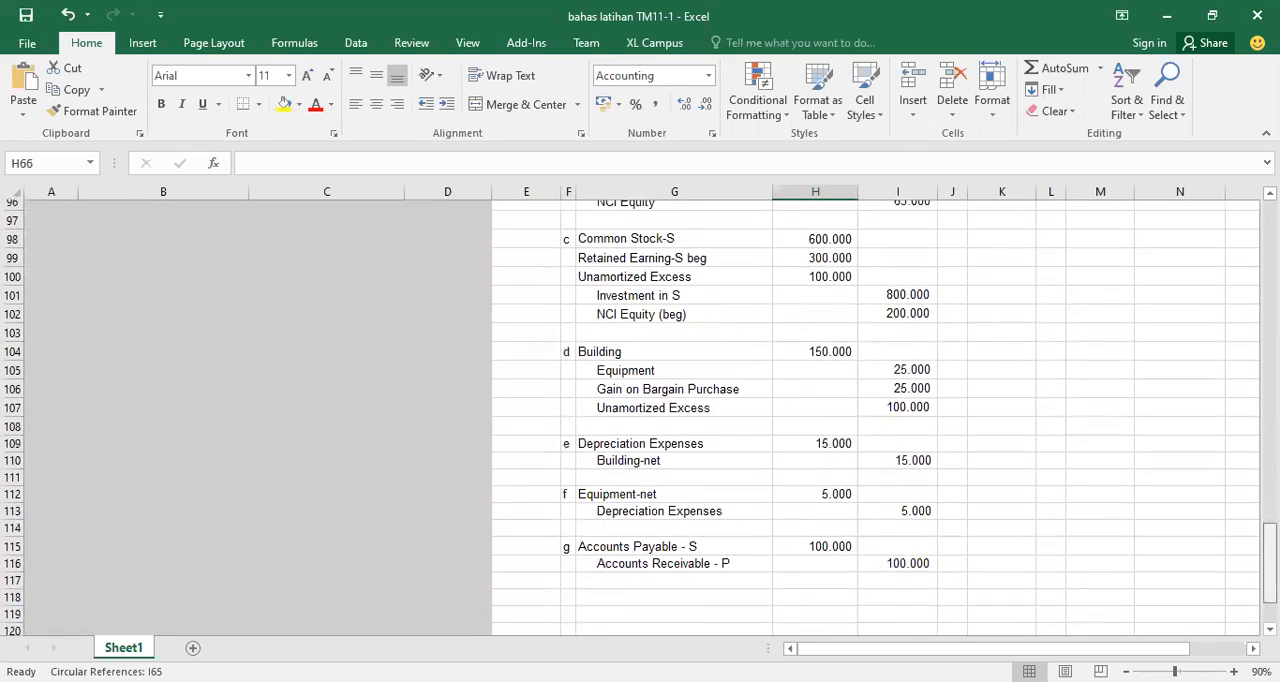
pyautogui.click(662, 519)
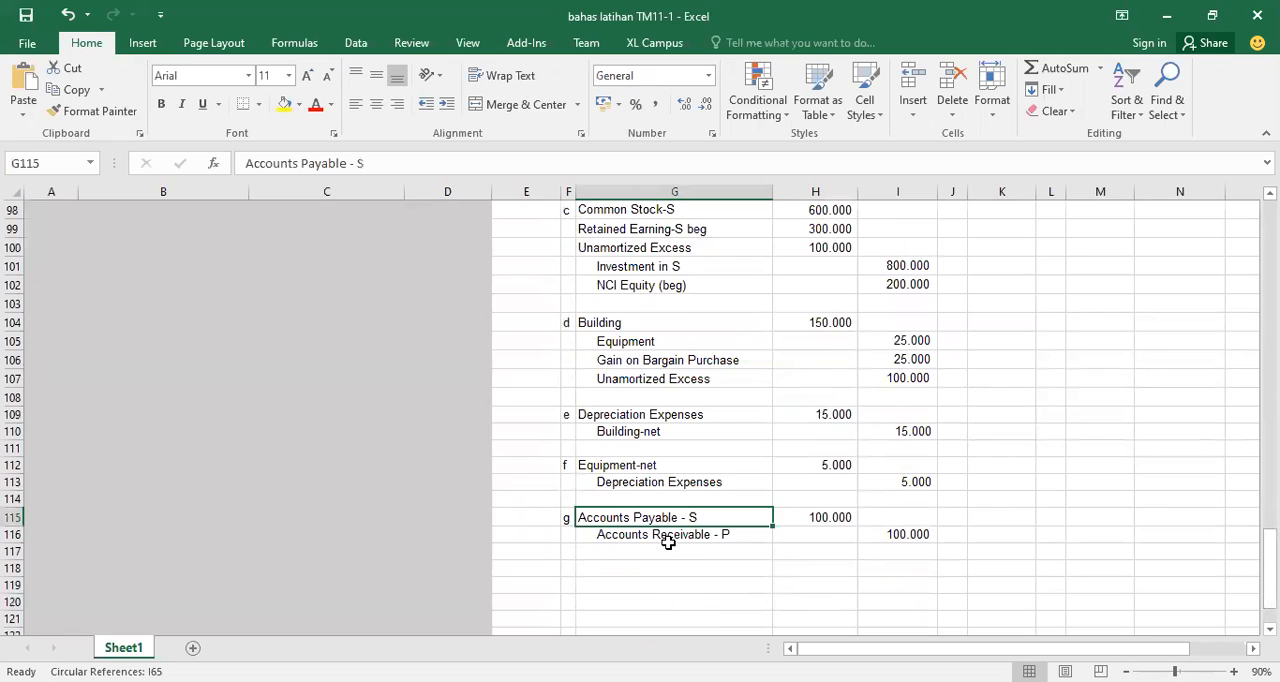
pyautogui.click(668, 549)
pyautogui.click(674, 533)
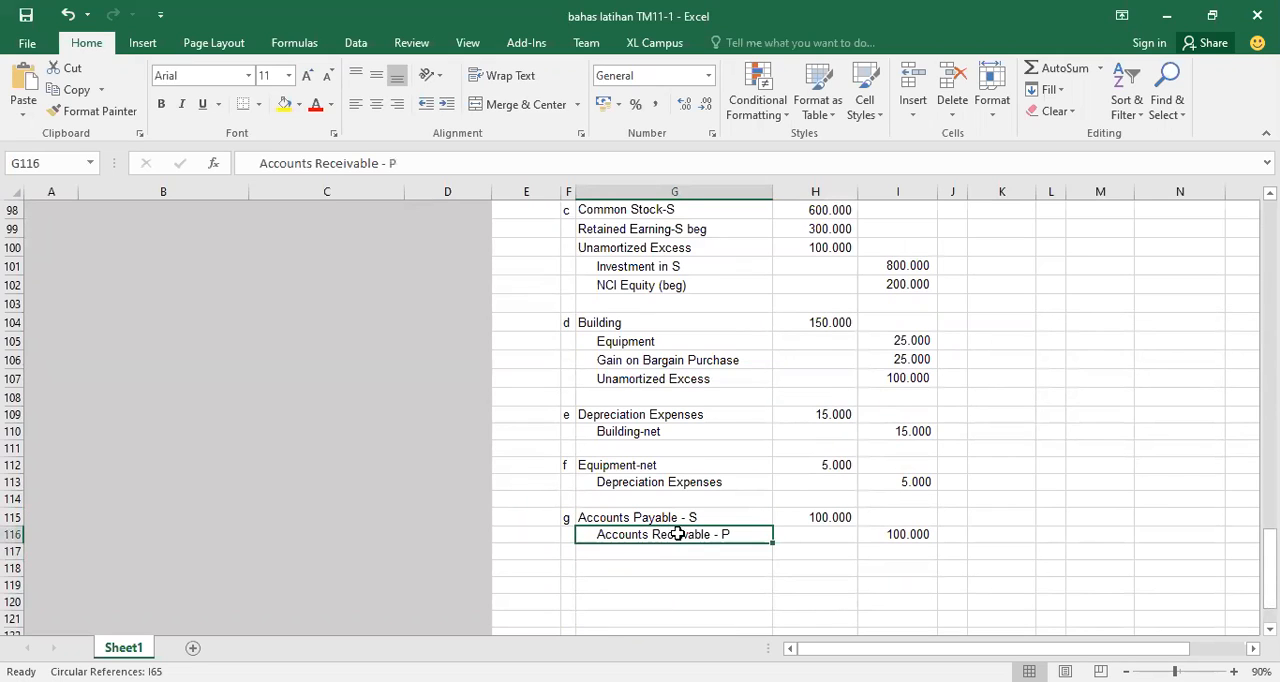
pyautogui.click(848, 517)
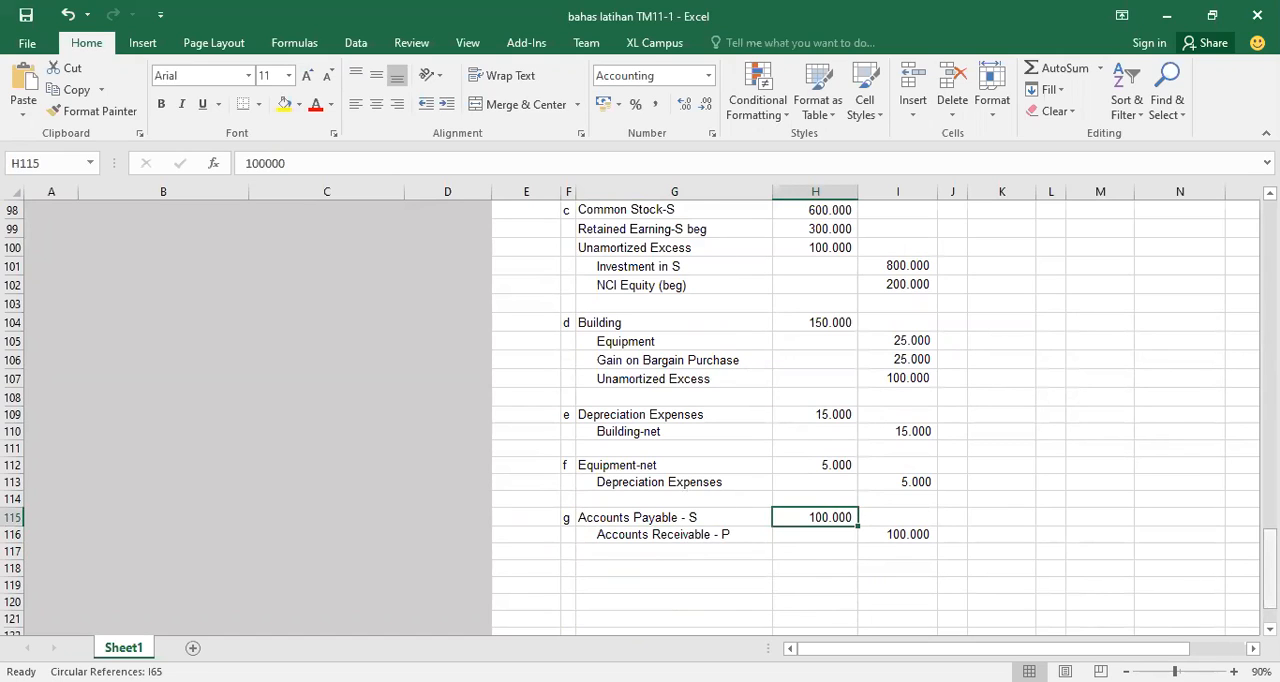
# Inspect the worksheet's consolidated Gain on Bargain Purchase formula and the Depreciation Expense eliminations from entries e and f
pyautogui.moveTo(1270, 568); pyautogui.dragTo(1270, 266)
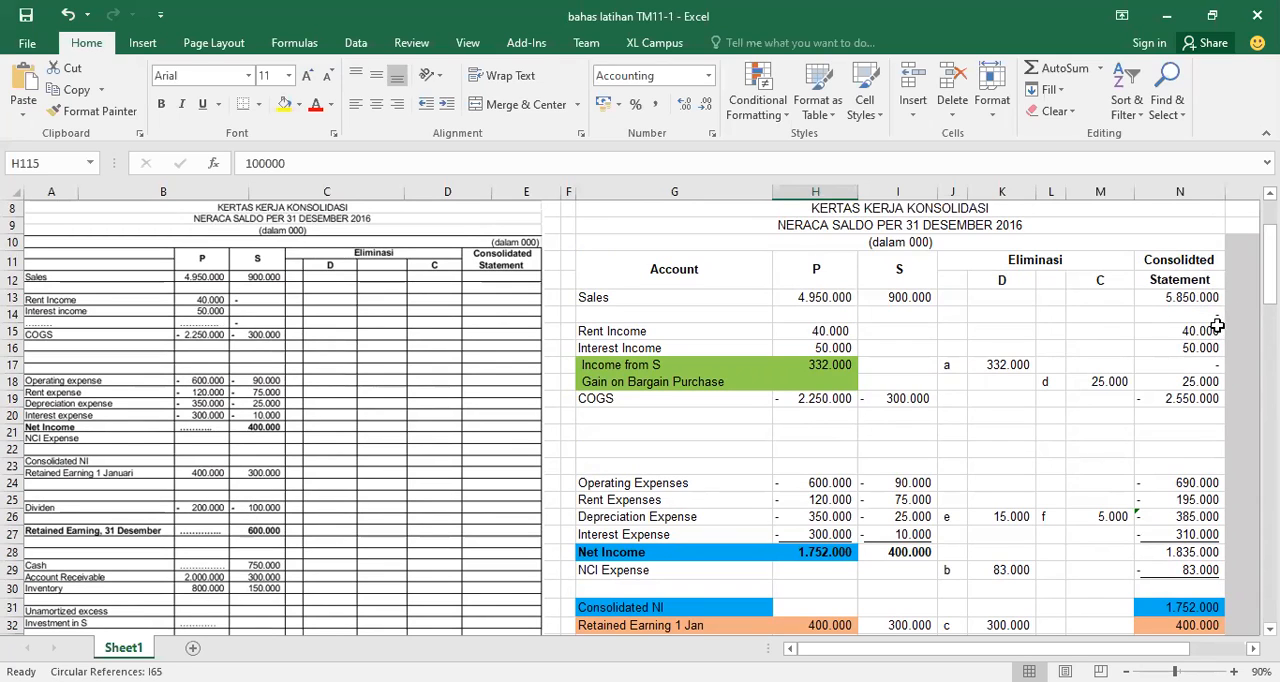
pyautogui.click(1189, 379)
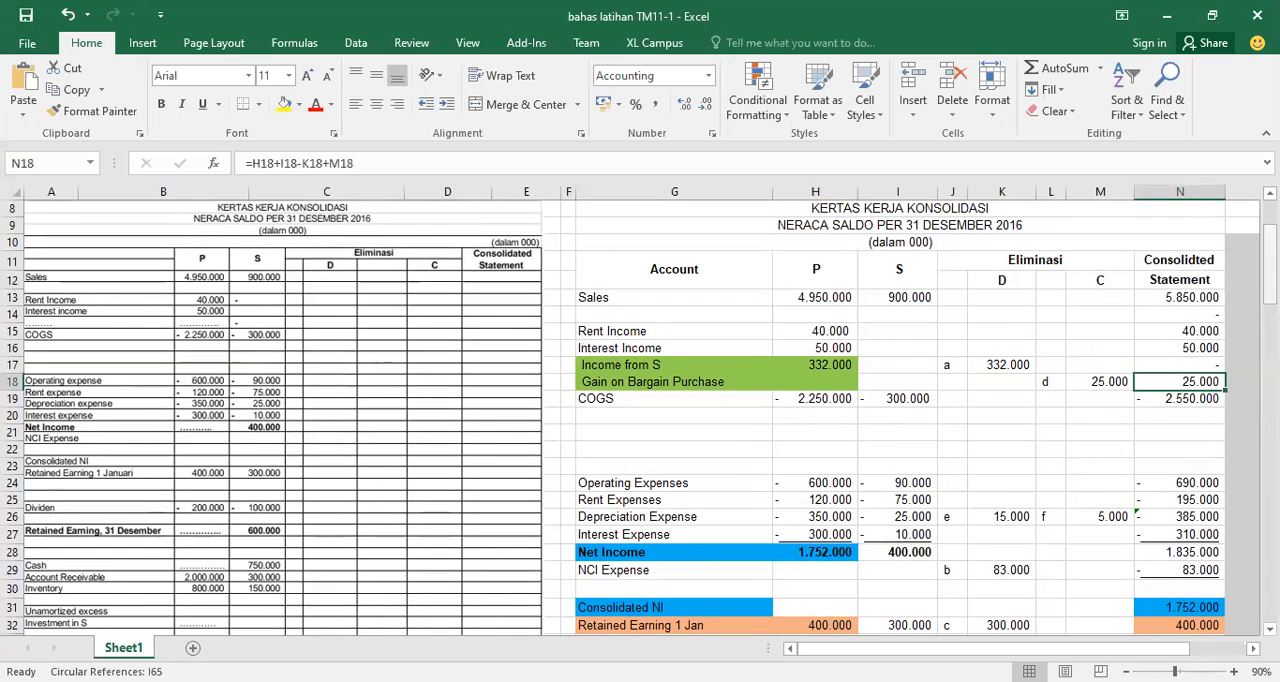
pyautogui.scroll(-2, 640, 417)
pyautogui.scroll(-2, 640, 417)
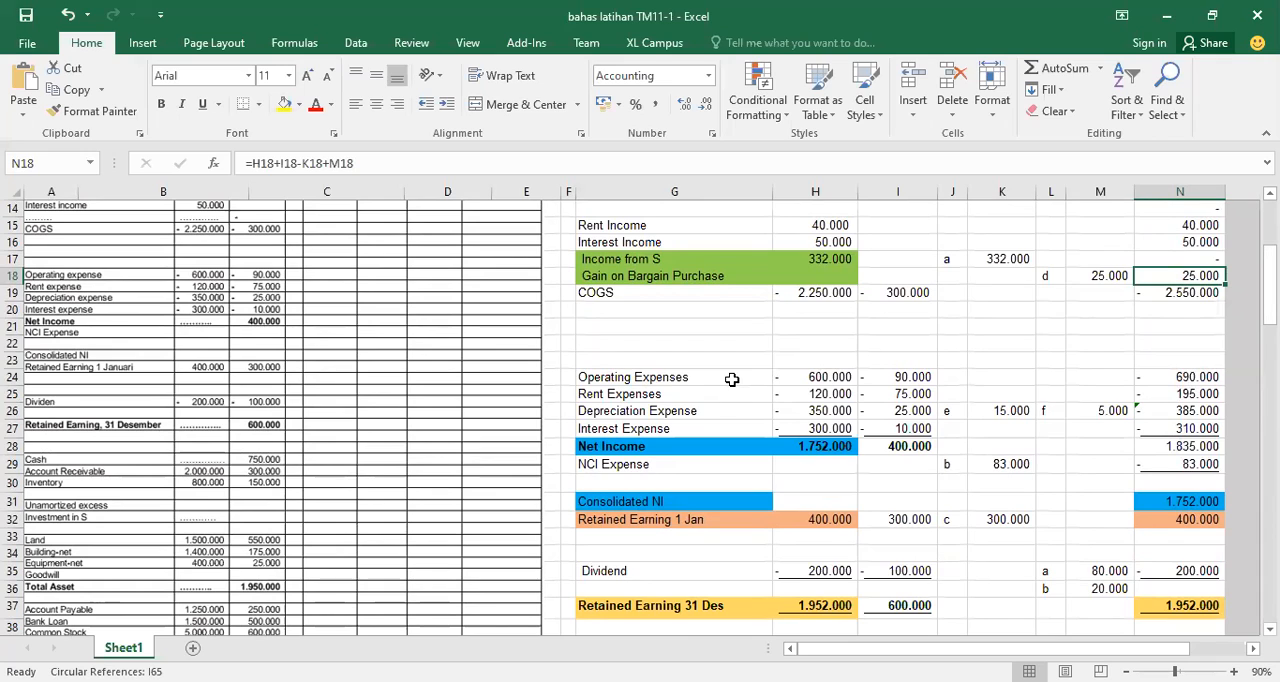
pyautogui.click(654, 410)
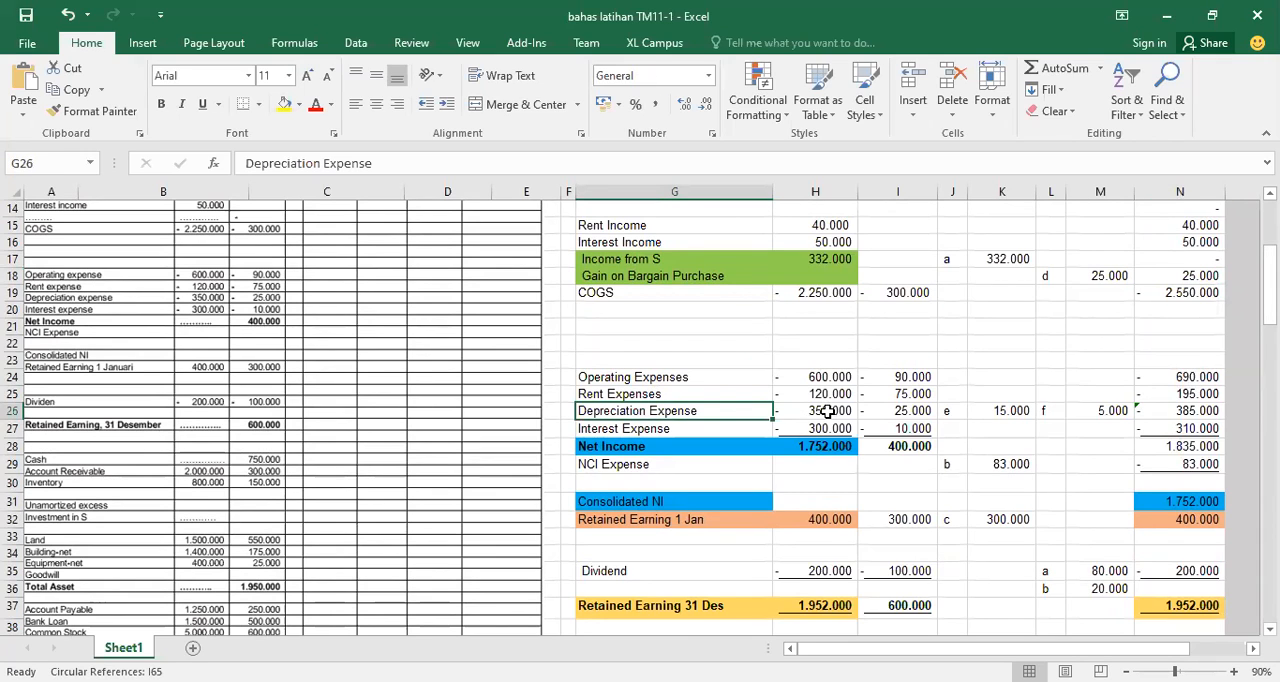
pyautogui.click(1088, 411)
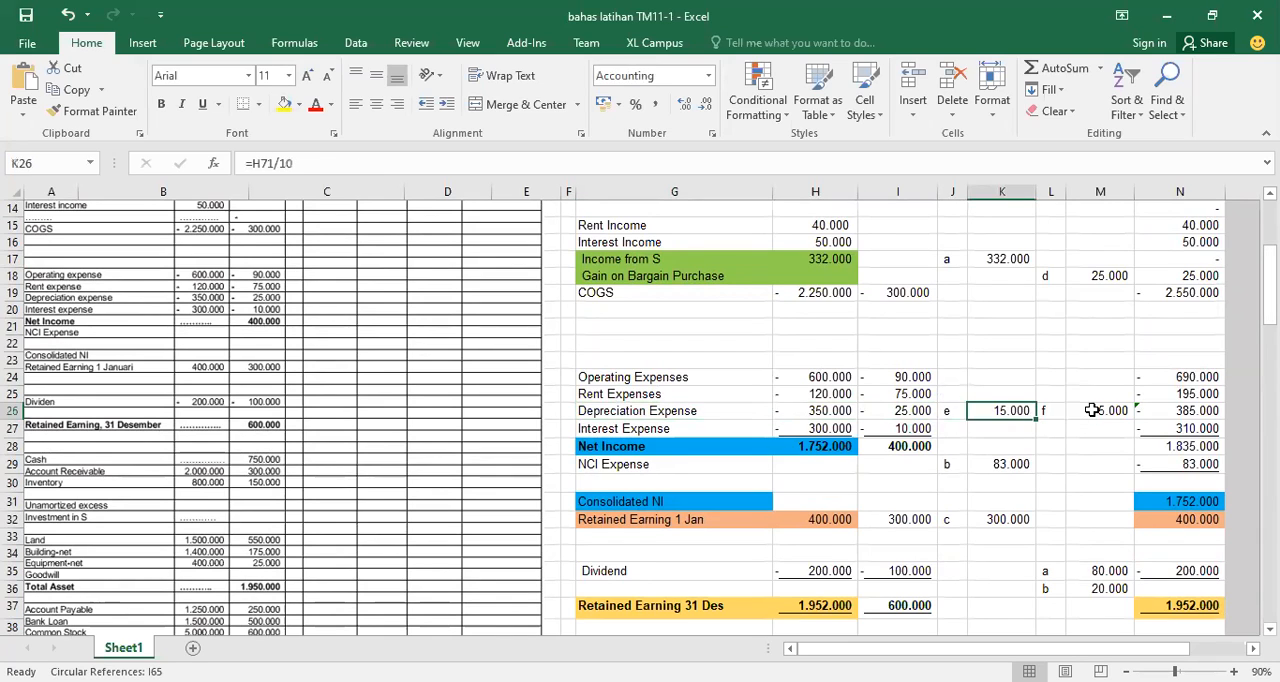
pyautogui.click(992, 412)
pyautogui.click(1016, 380)
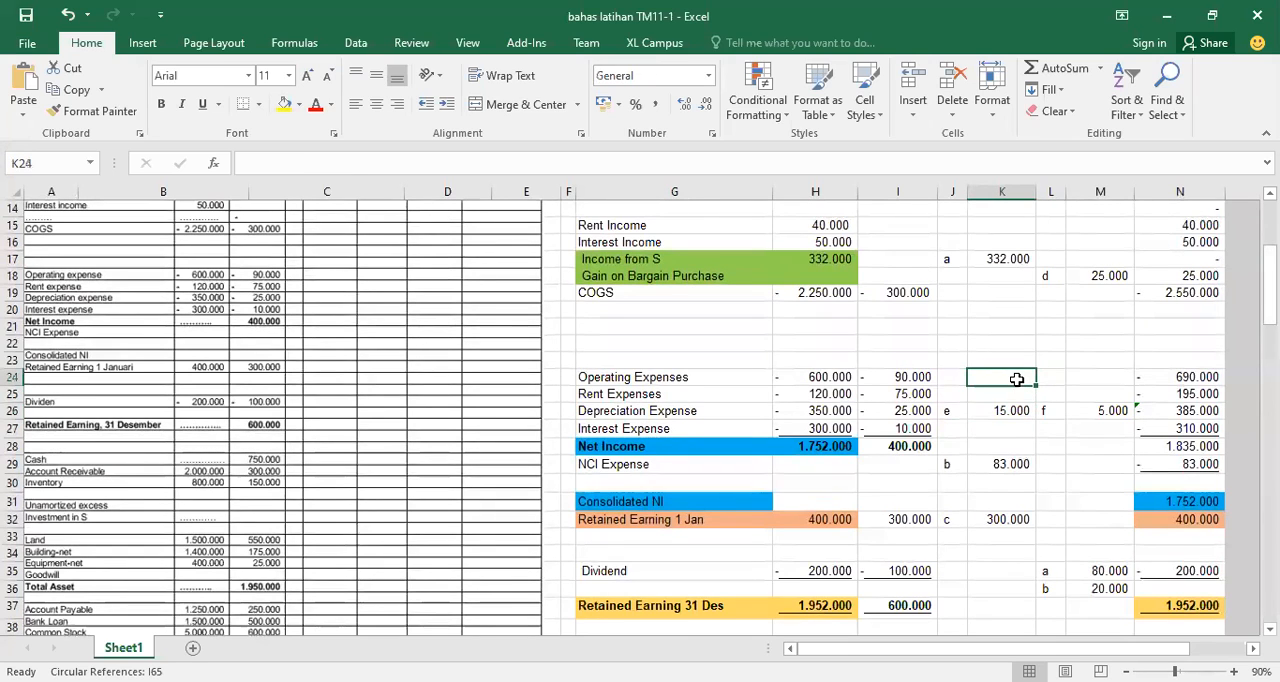
pyautogui.click(1097, 381)
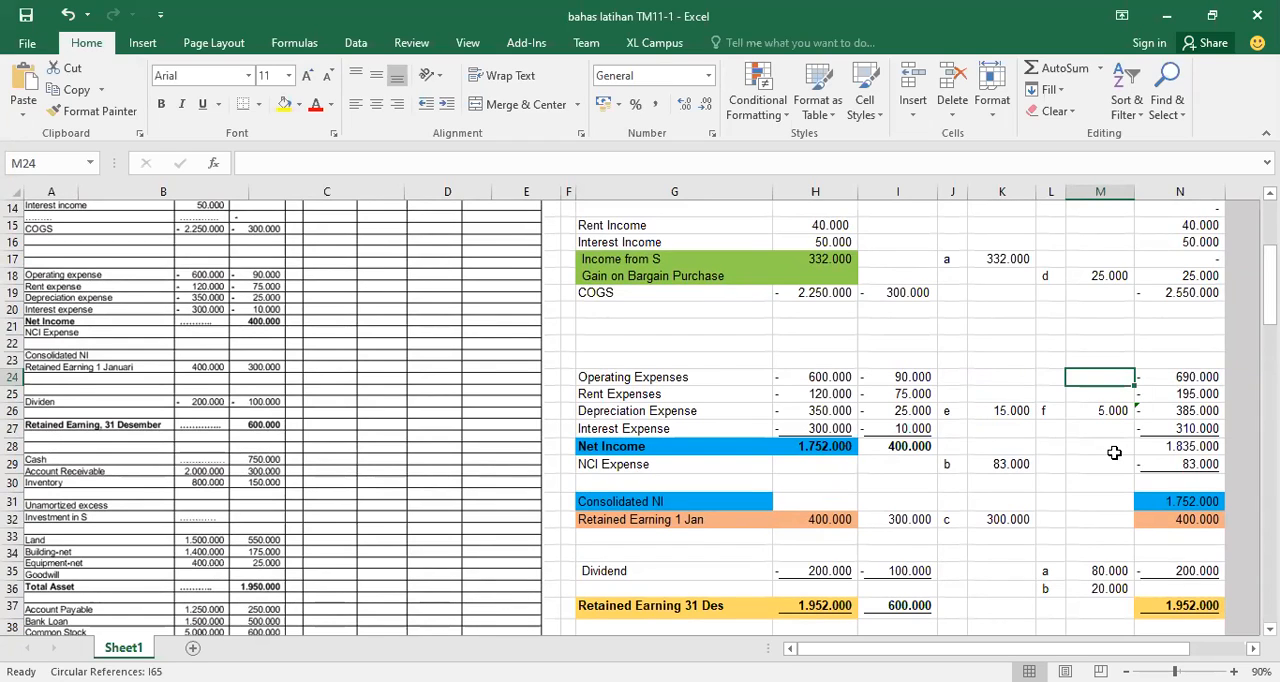
# Check the consolidated-column formulas for Net Income, NCI Expense and Consolidated NI
pyautogui.click(1200, 446)
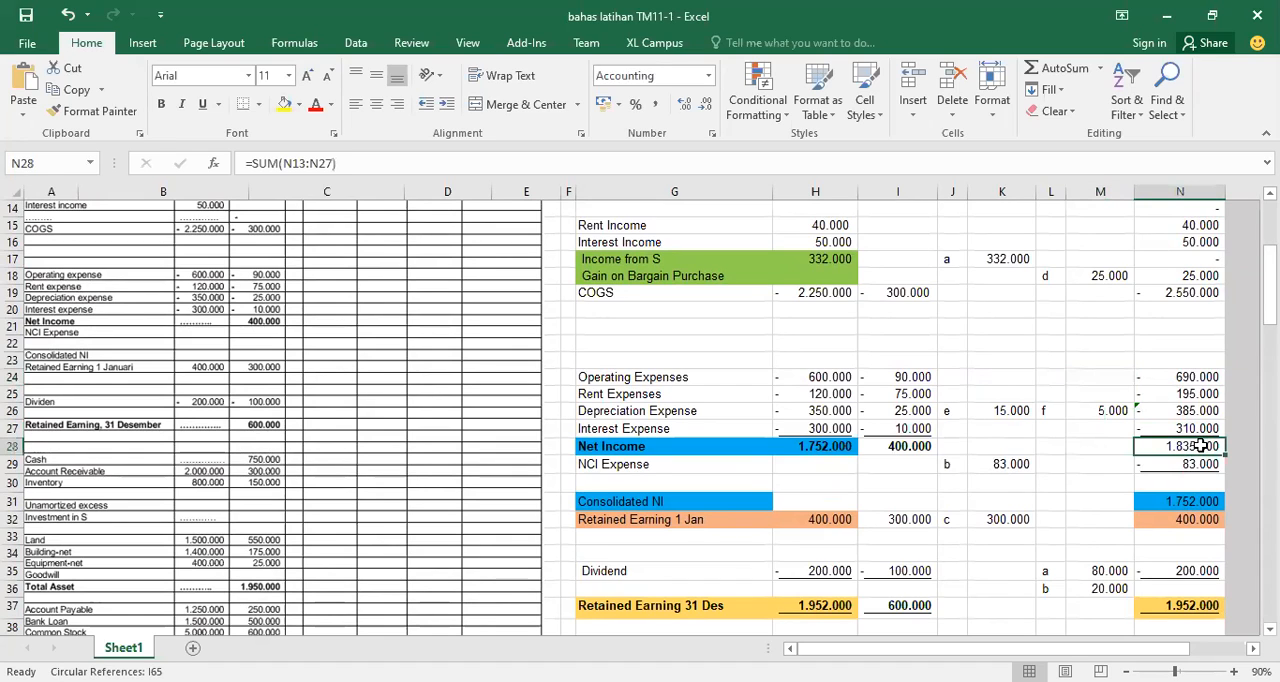
pyautogui.click(1192, 464)
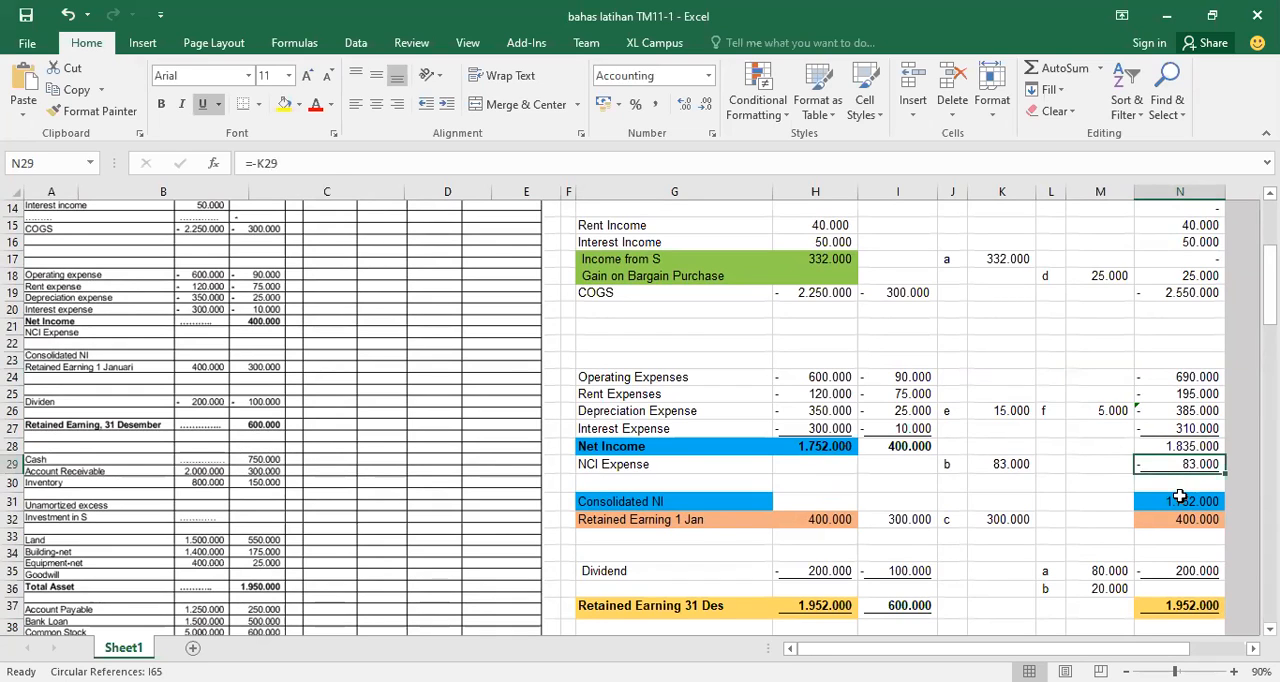
pyautogui.click(1180, 504)
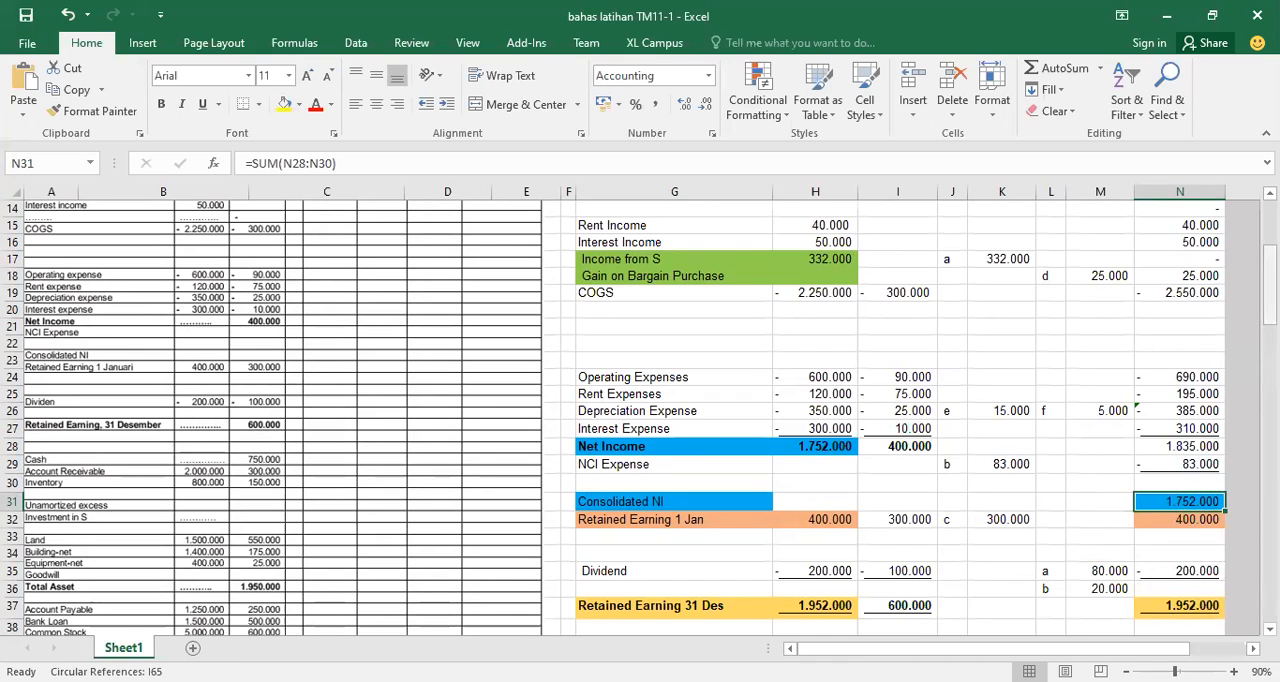
# Review the worksheet's balance sheet rows, comparing eliminations and consolidated totals for assets, liabilities and equity with the excess calculation below
pyautogui.scroll(-3, 1270, 285)
pyautogui.scroll(-4, 640, 415)
pyautogui.scroll(-1, 640, 415)
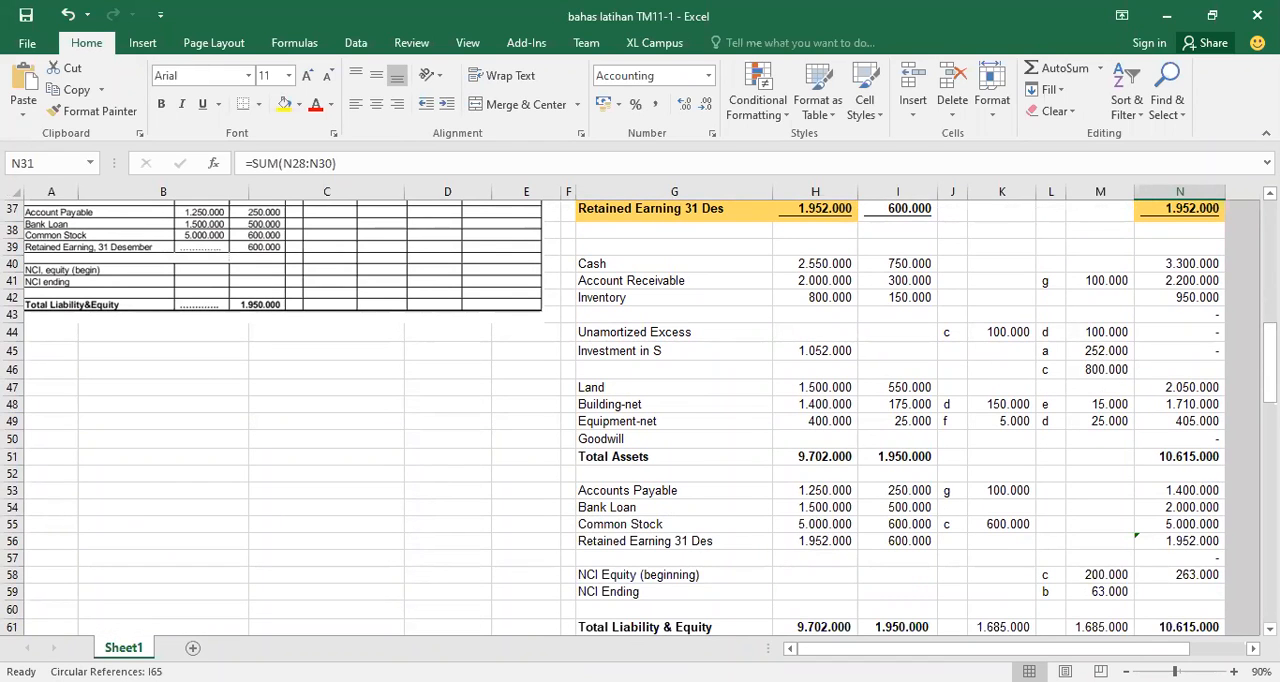
pyautogui.scroll(-1, 640, 415)
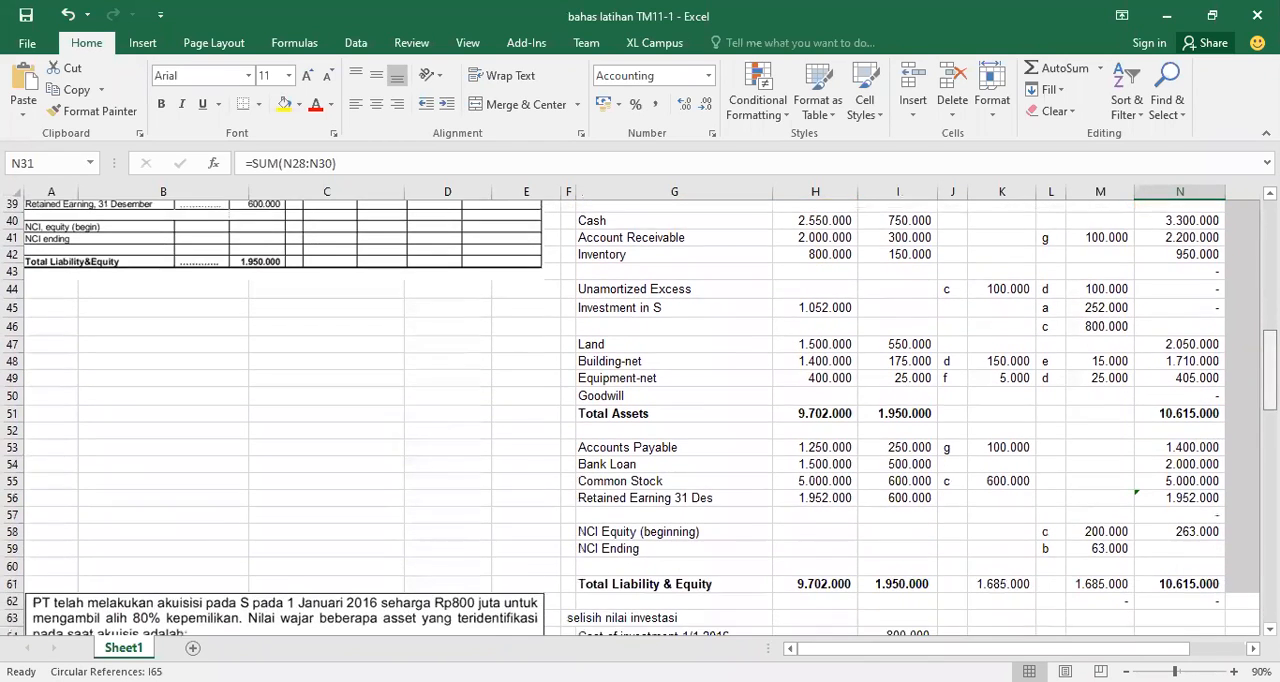
pyautogui.scroll(-1, 895, 490)
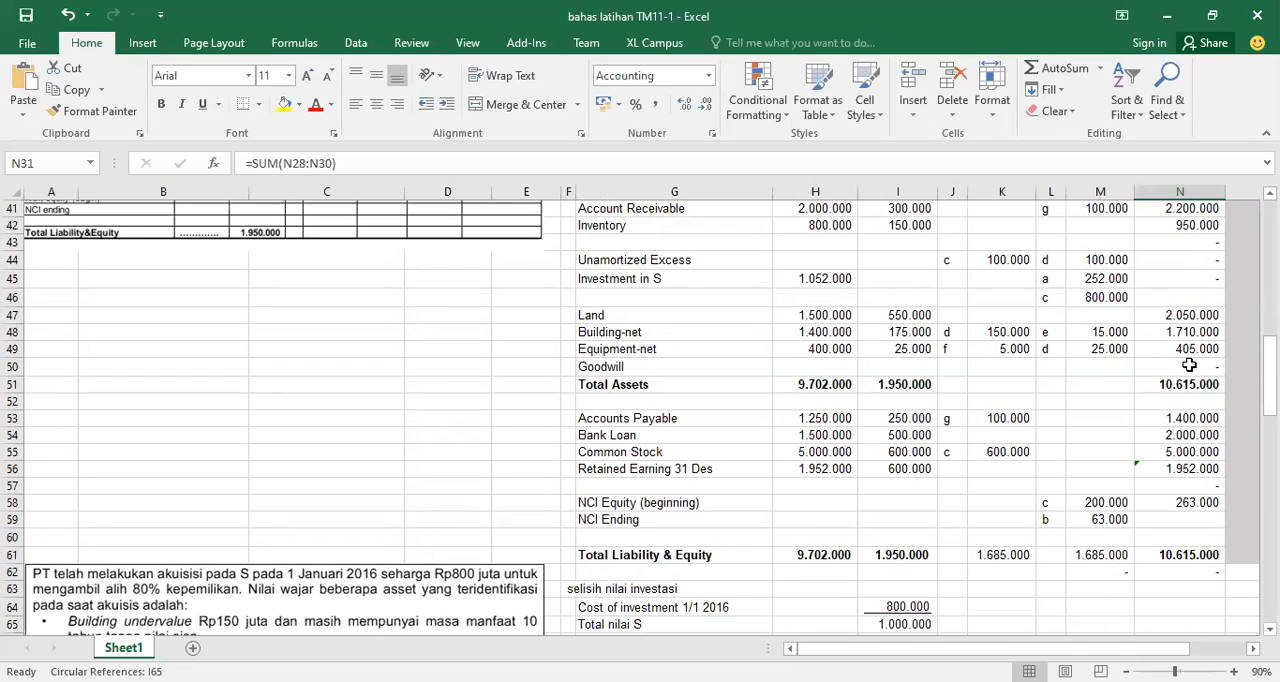
pyautogui.scroll(-3, 640, 415)
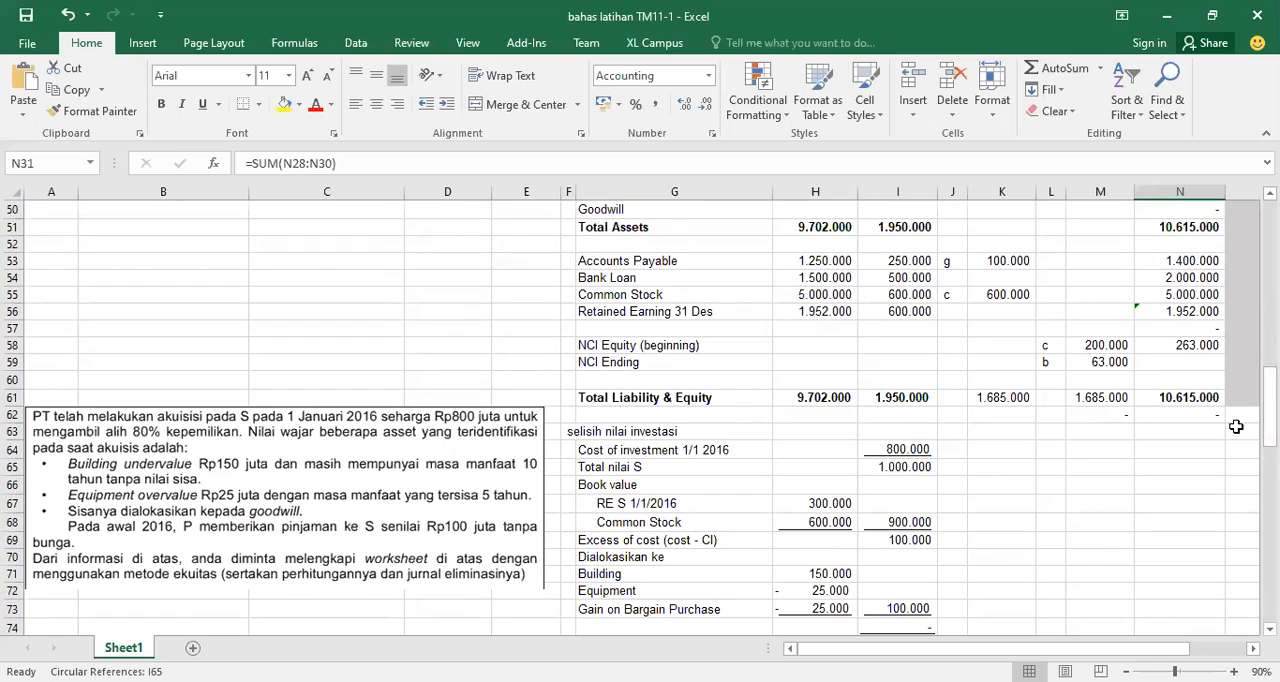
pyautogui.scroll(4, 640, 418)
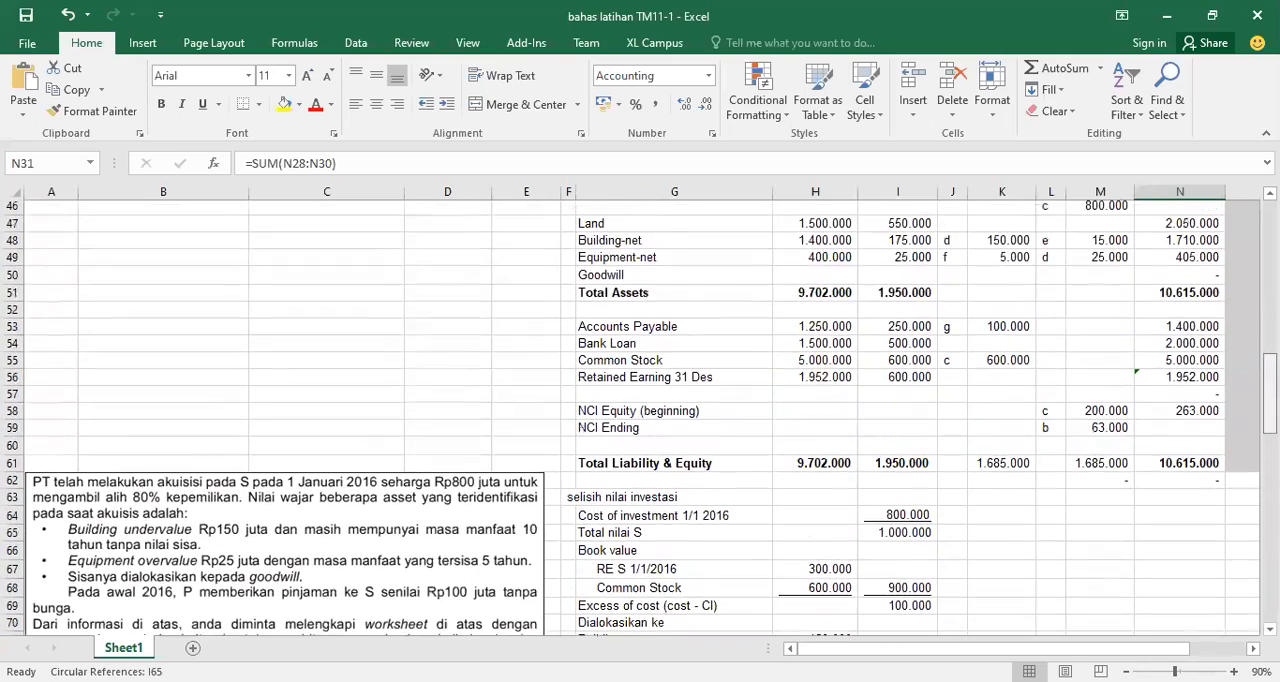
pyautogui.scroll(10, 1243, 284)
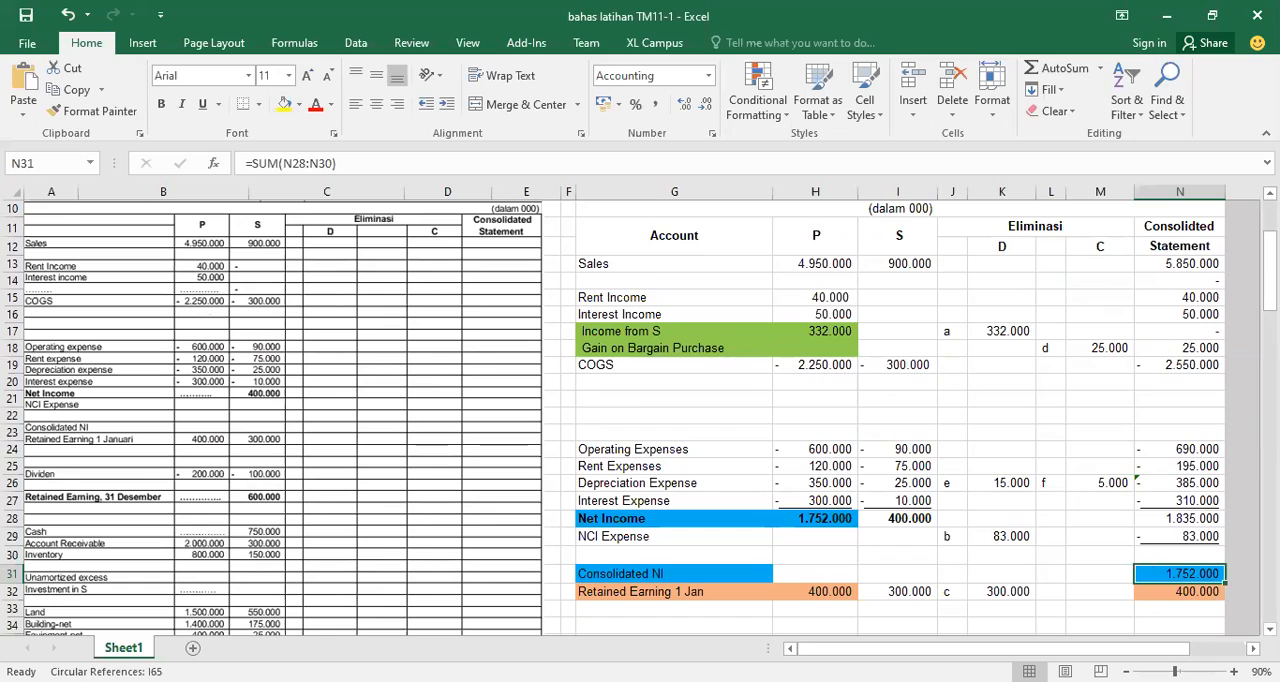
pyautogui.moveTo(1270, 271); pyautogui.dragTo(1270, 420)
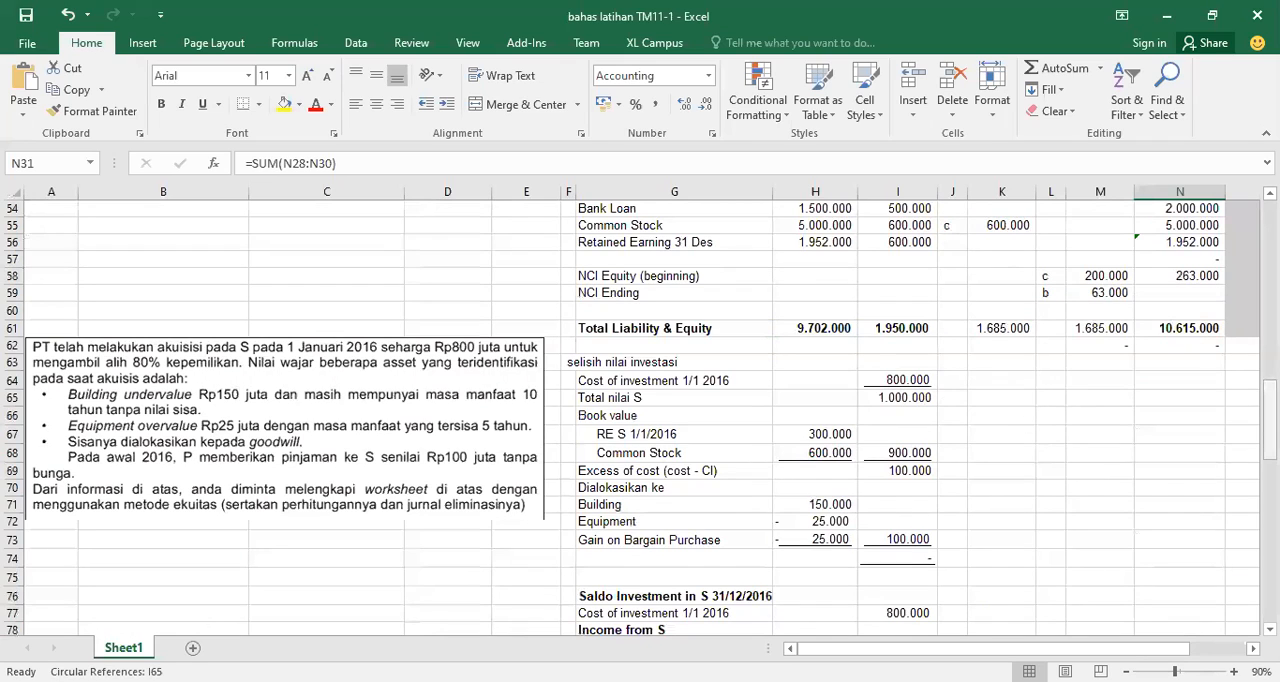
pyautogui.moveTo(1268, 420); pyautogui.dragTo(1268, 375)
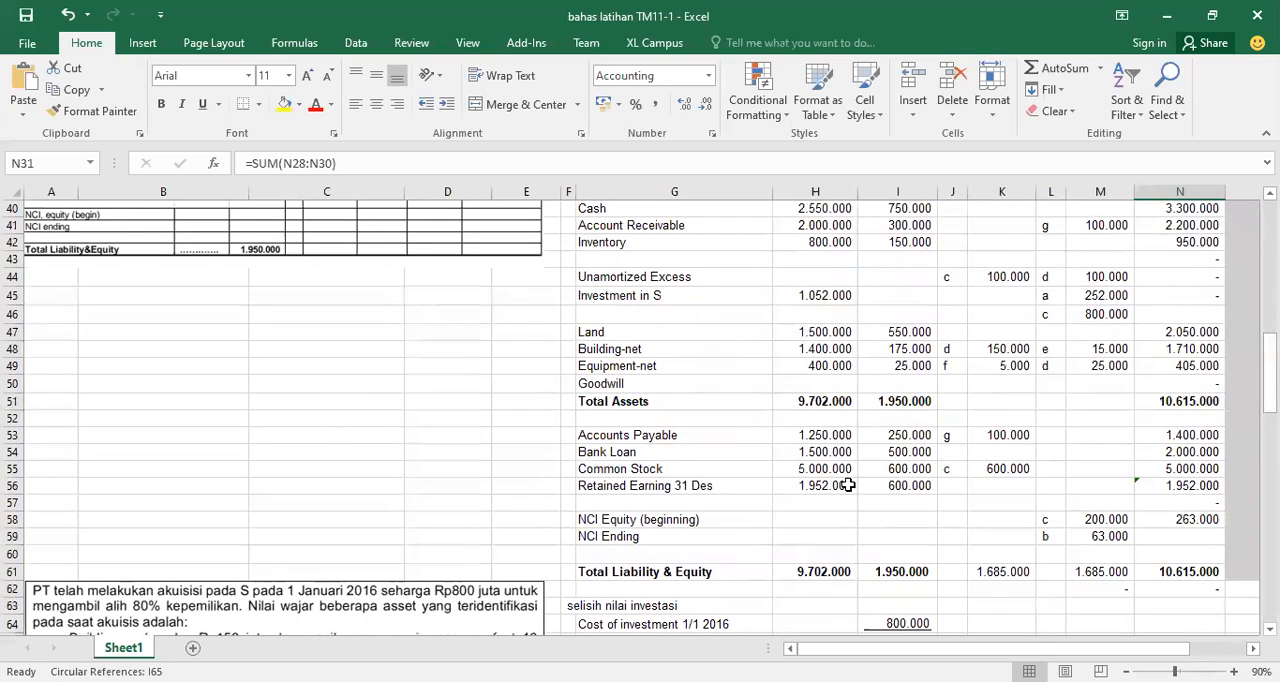
# Inspect the balance sheet's Retained Earning 31 Des amount for S and compare it with S's Retained Earning 1 Jan amount
pyautogui.click(670, 485)
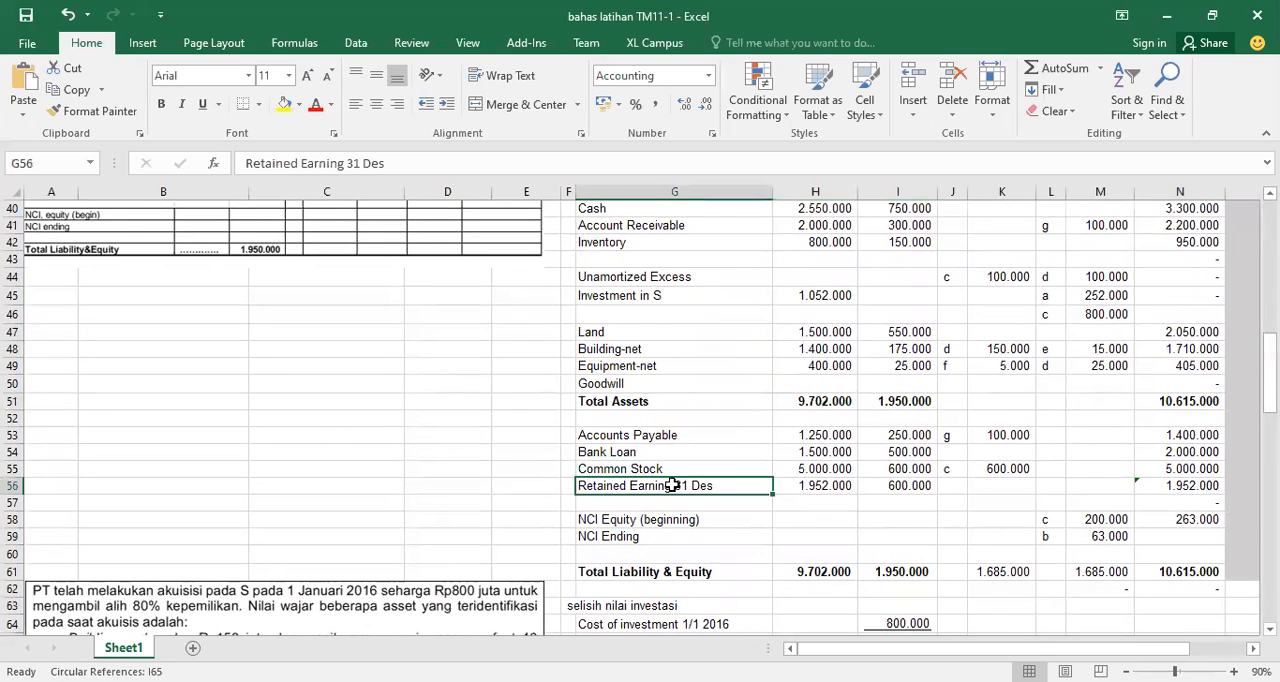
pyautogui.click(891, 486)
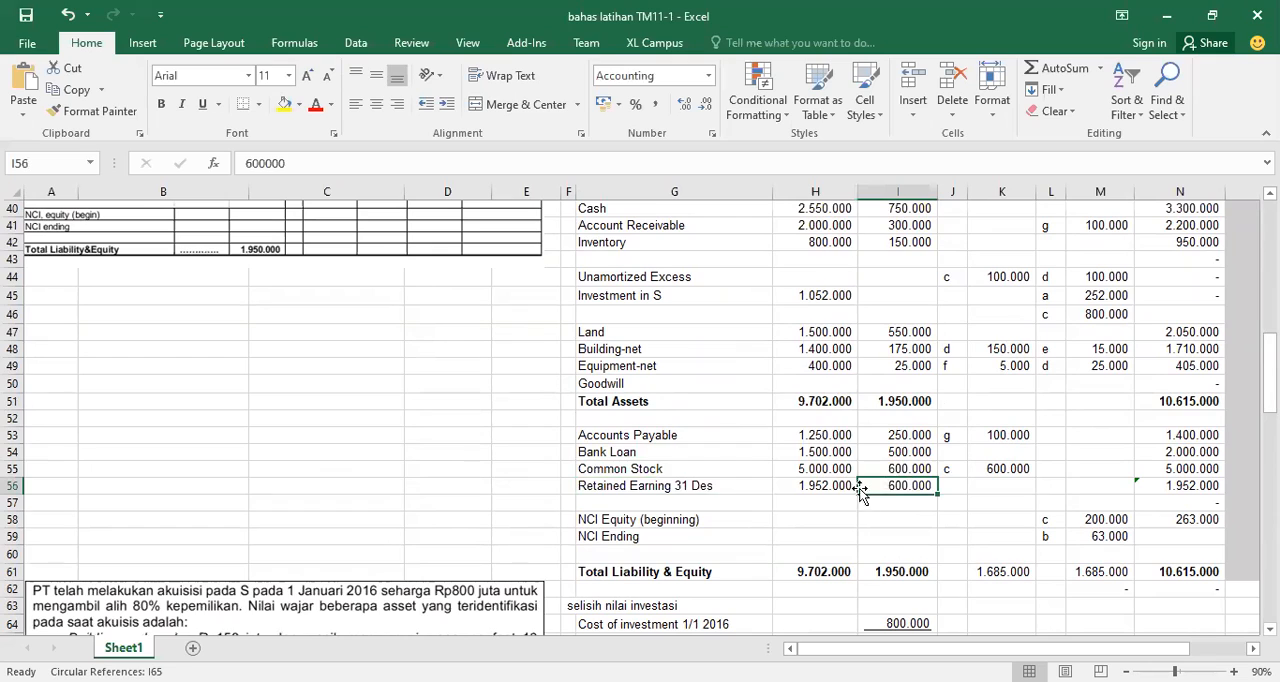
pyautogui.click(695, 485)
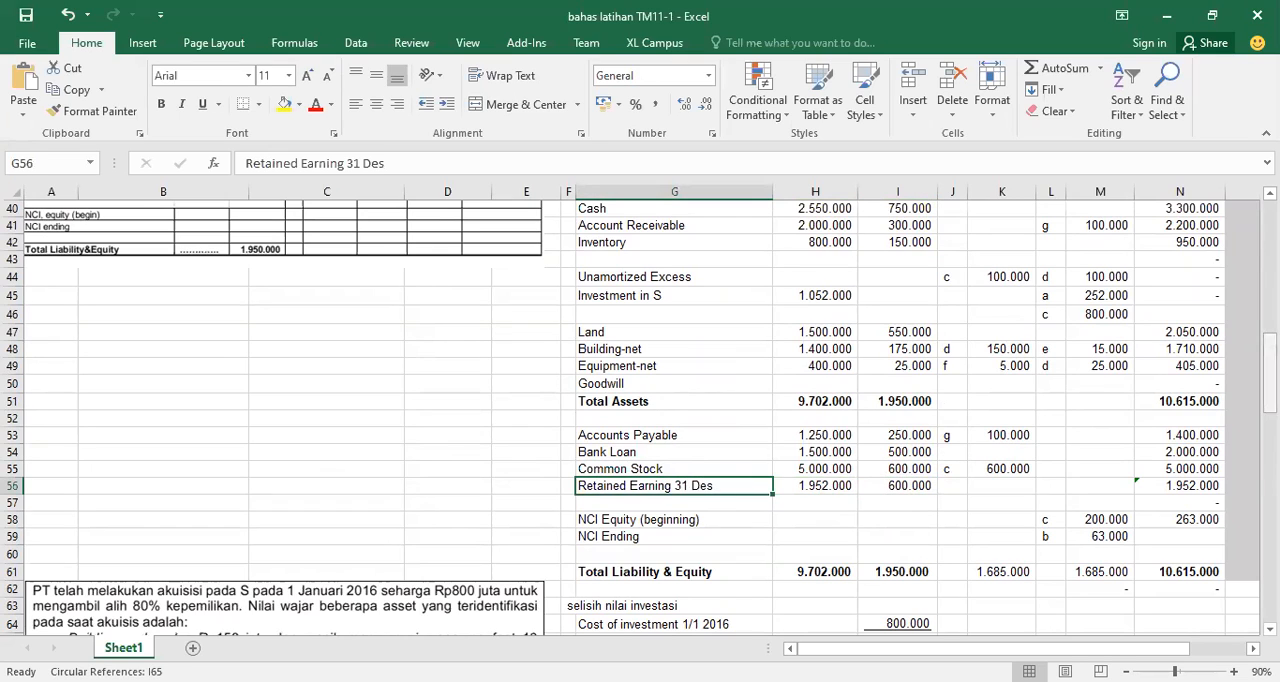
pyautogui.scroll(5, 1013, 308)
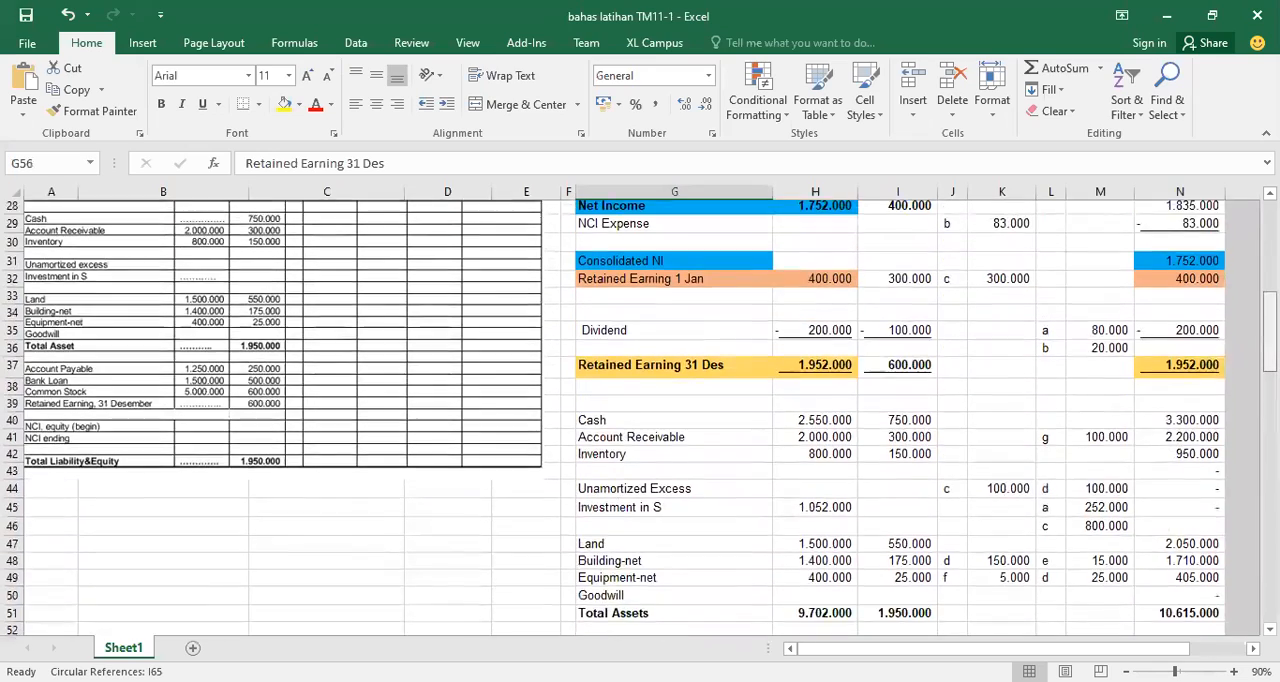
pyautogui.click(910, 317)
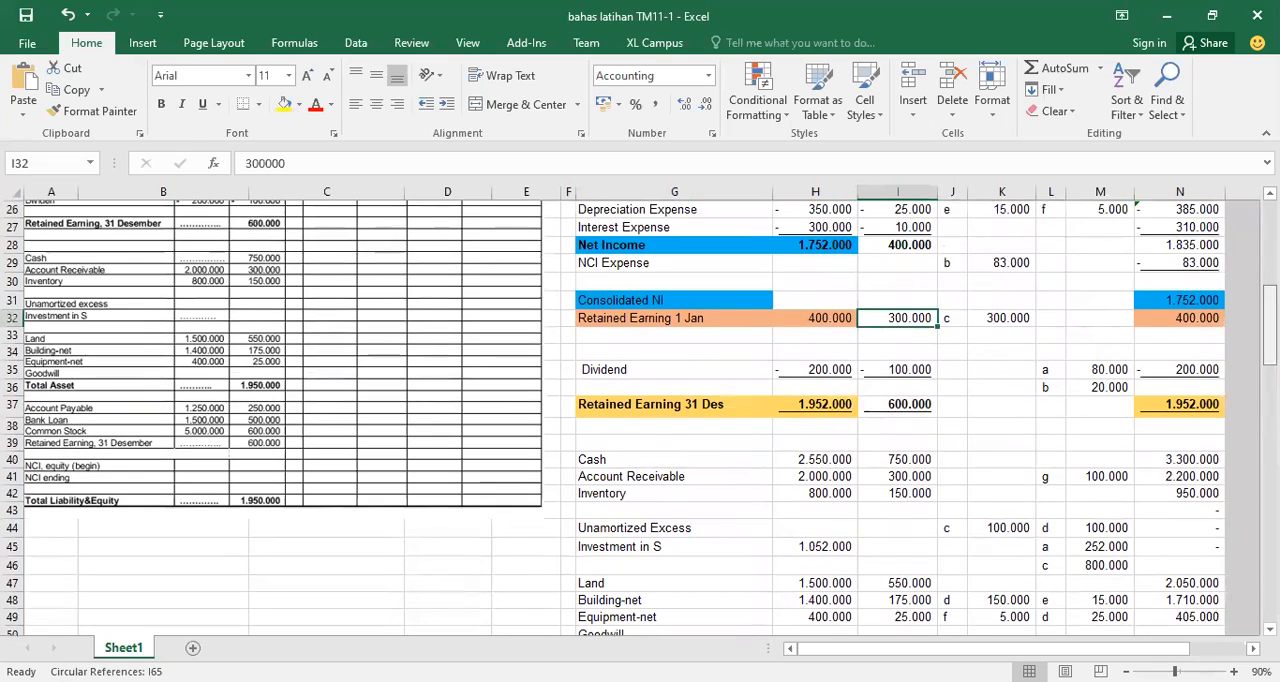
# Review the worksheet from the income statement rows down to the investment excess calculation
pyautogui.scroll(4, 640, 417)
pyautogui.scroll(5, 640, 417)
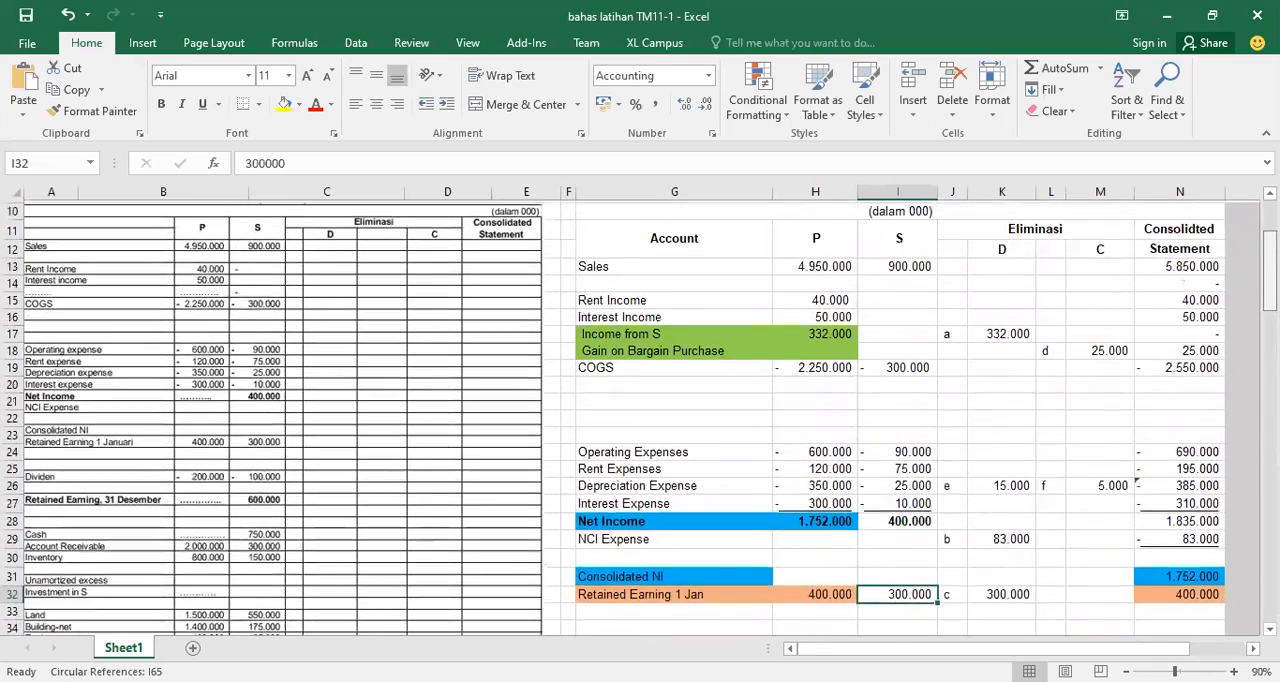
pyautogui.scroll(-10, 640, 417)
pyautogui.scroll(-8, 640, 417)
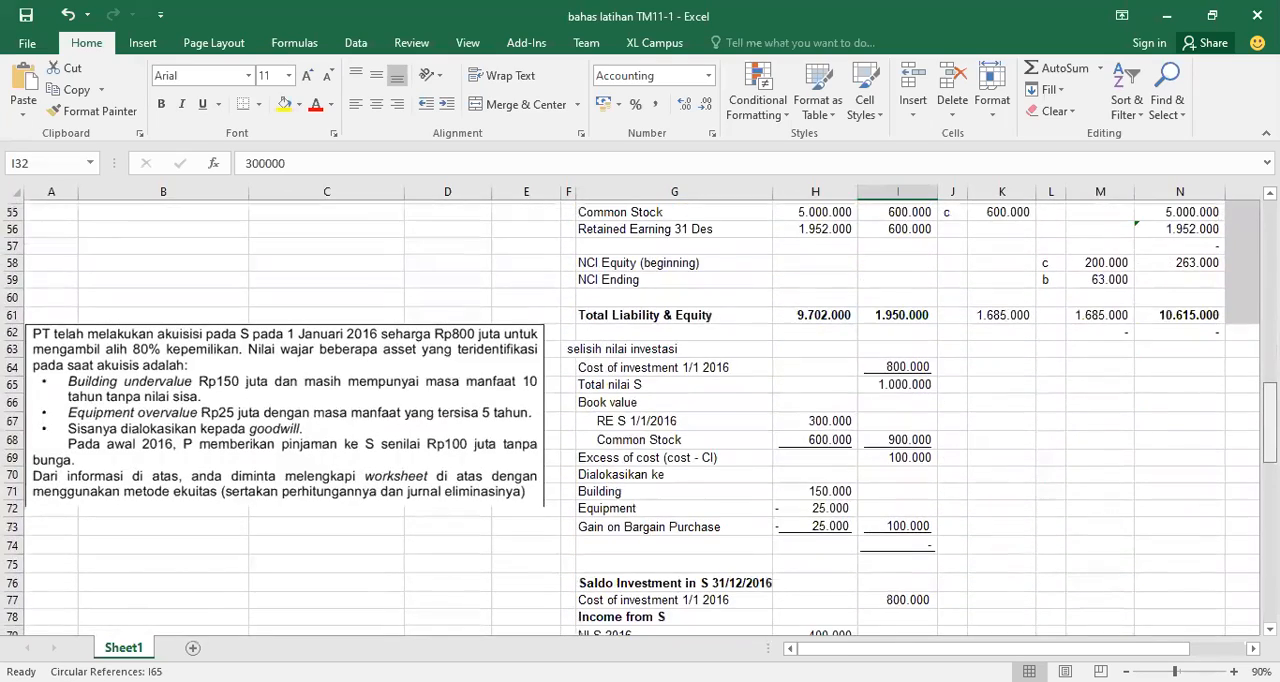